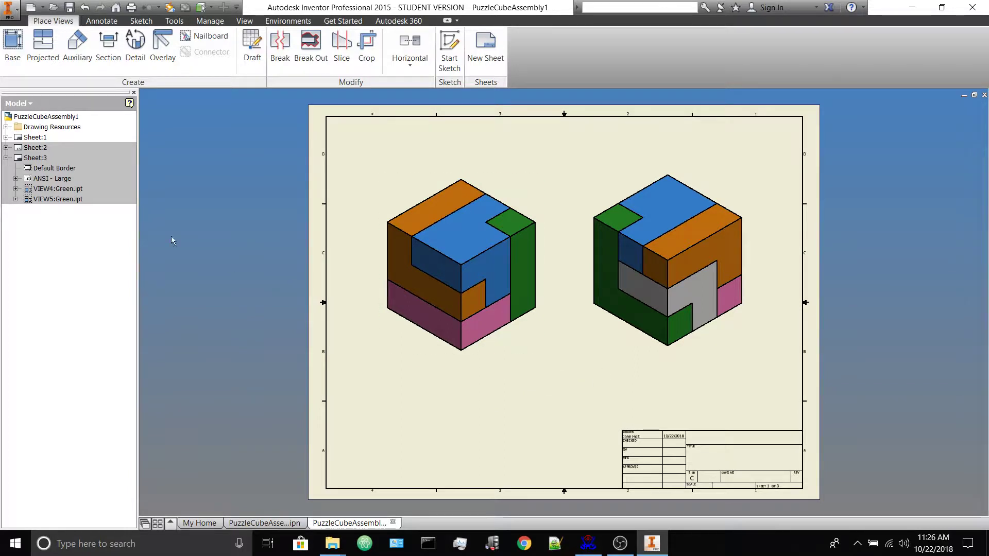
left_click(6, 158)
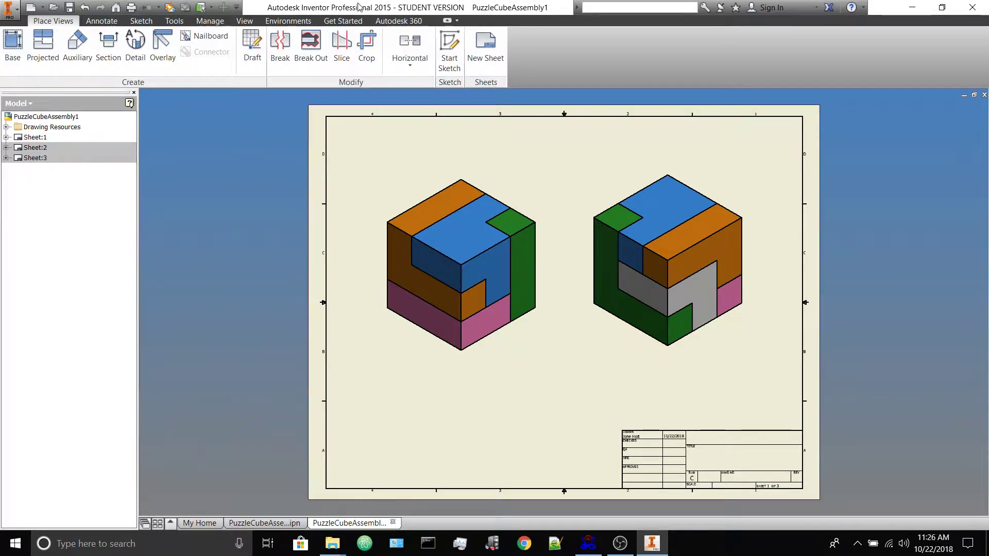
left_click(43, 7)
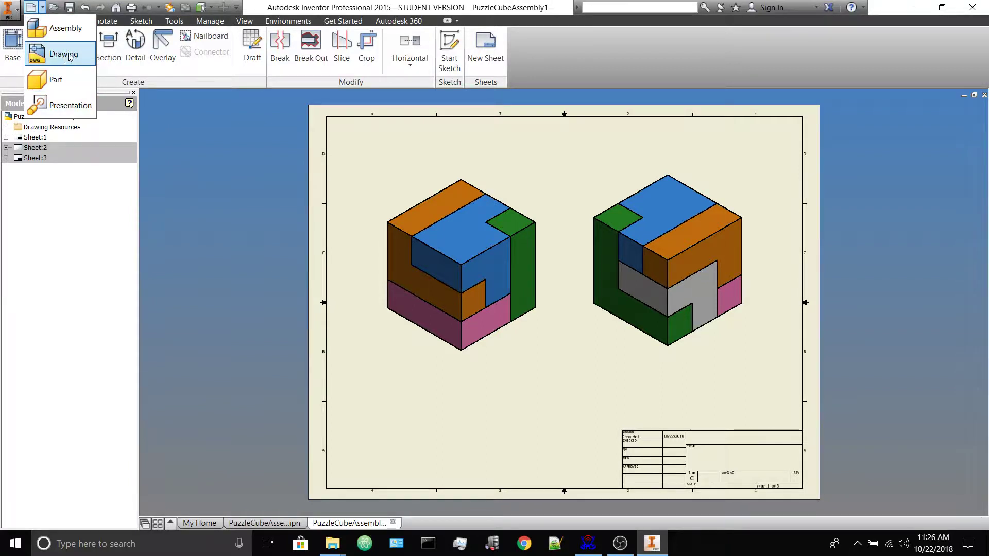
left_click(189, 168)
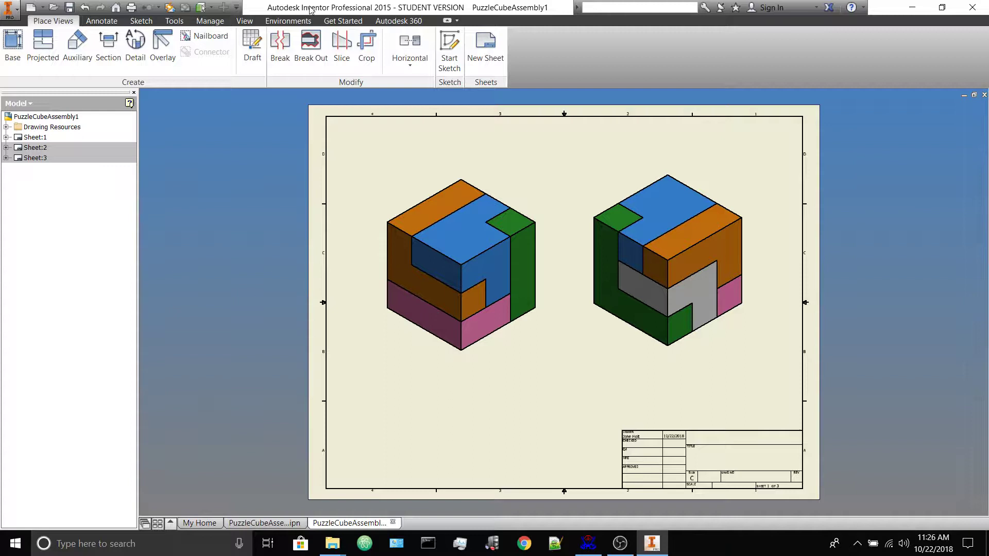
left_click(44, 138)
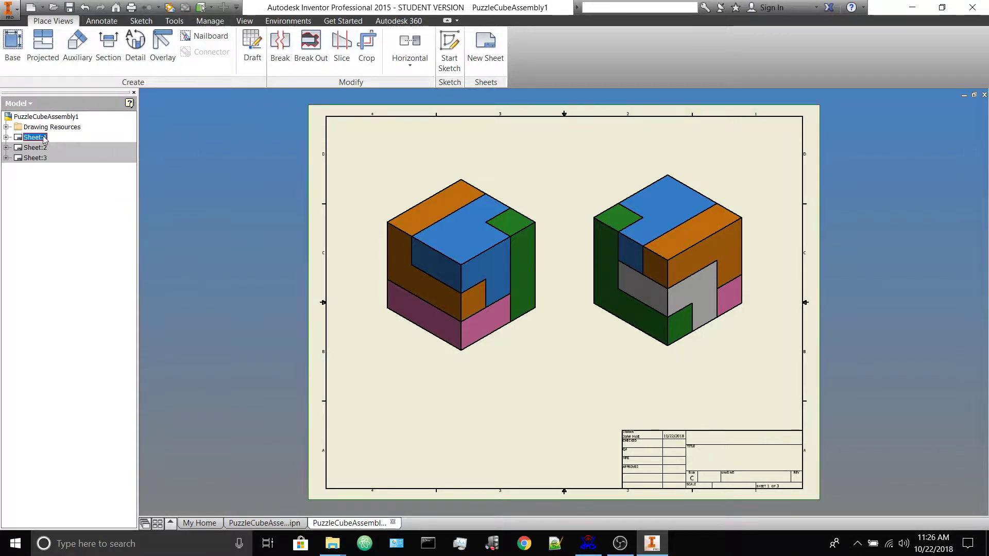
key("Escape")
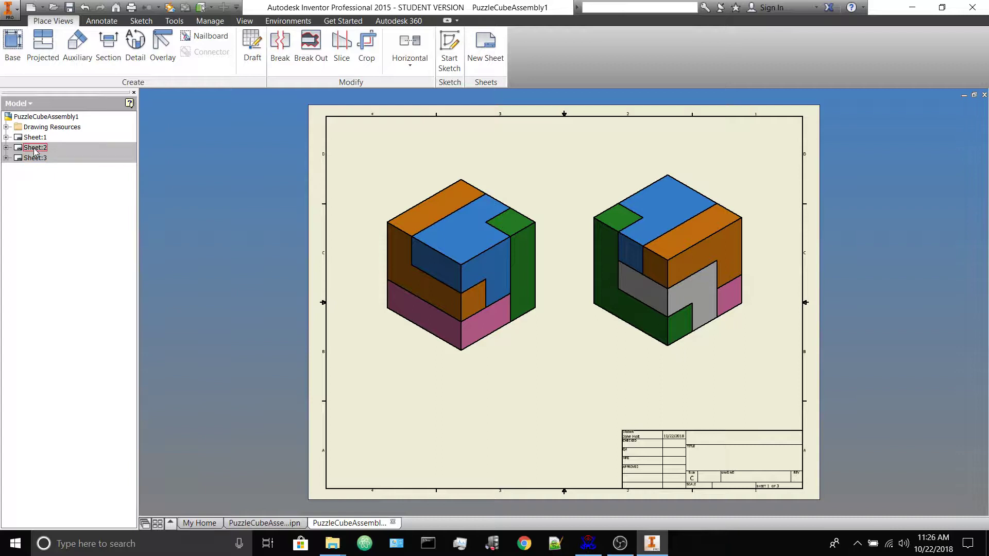
- Review the exploded puzzle cube on Sheet:2 and the green part's two isometric views on Sheet:3
double_click(35, 148)
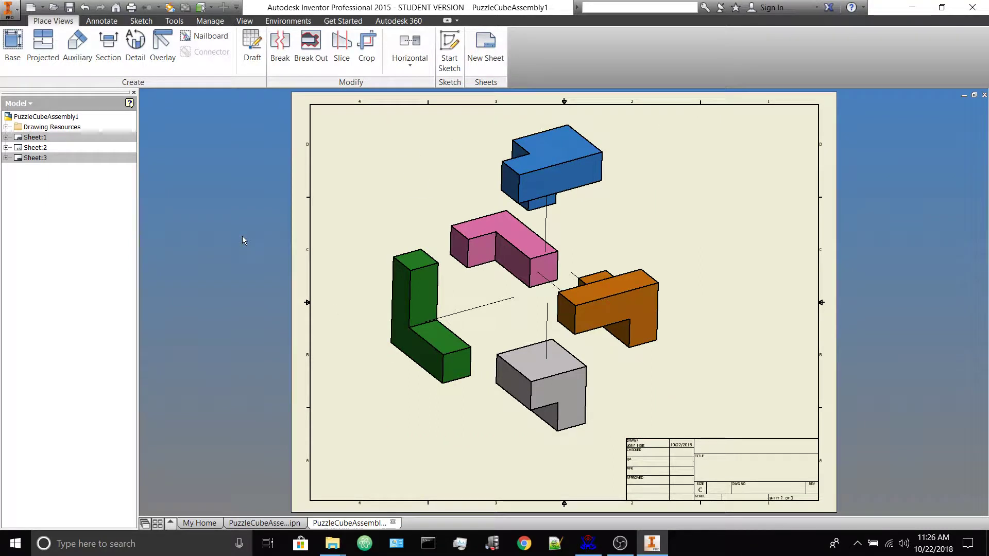
double_click(35, 158)
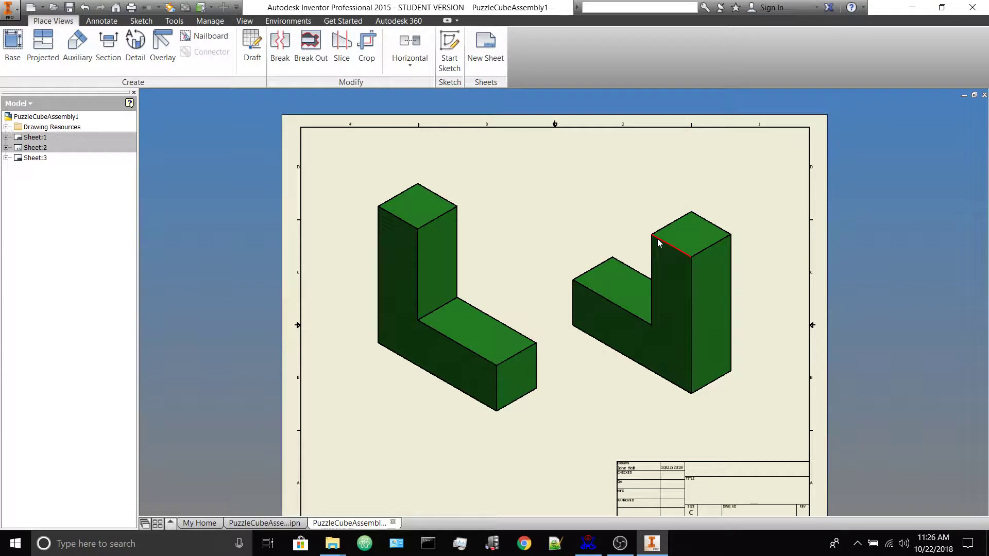
scroll(262, 252, "down", 3)
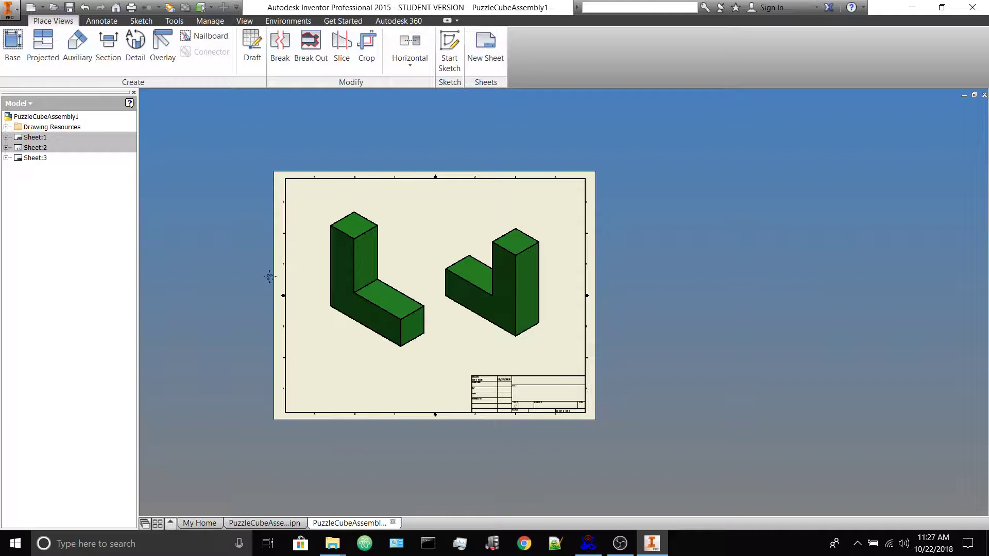
middle_click_drag(269, 276, 270, 271)
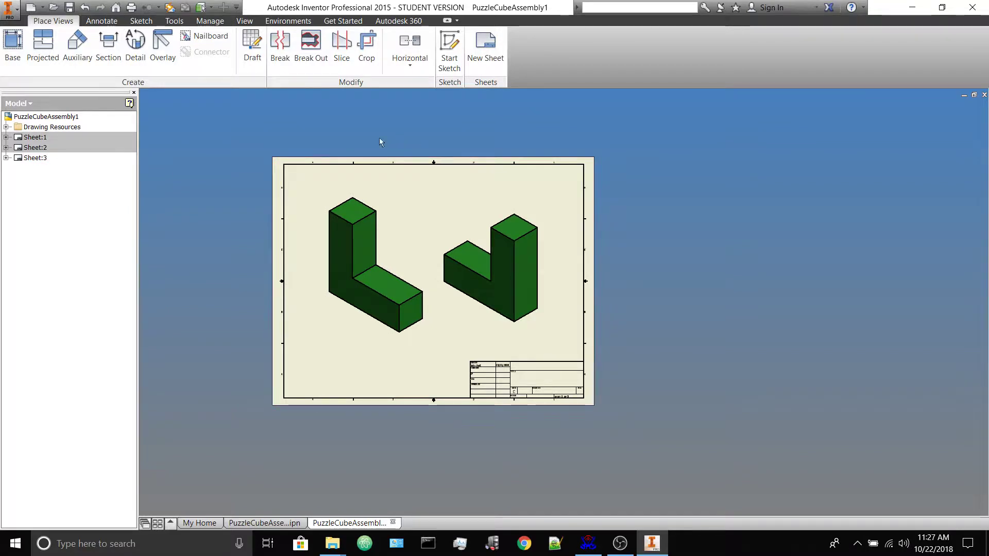
- Add a new drawing sheet and load GreenBlockAssembly1 as the model for a base view
left_click(486, 46)
left_click(13, 45)
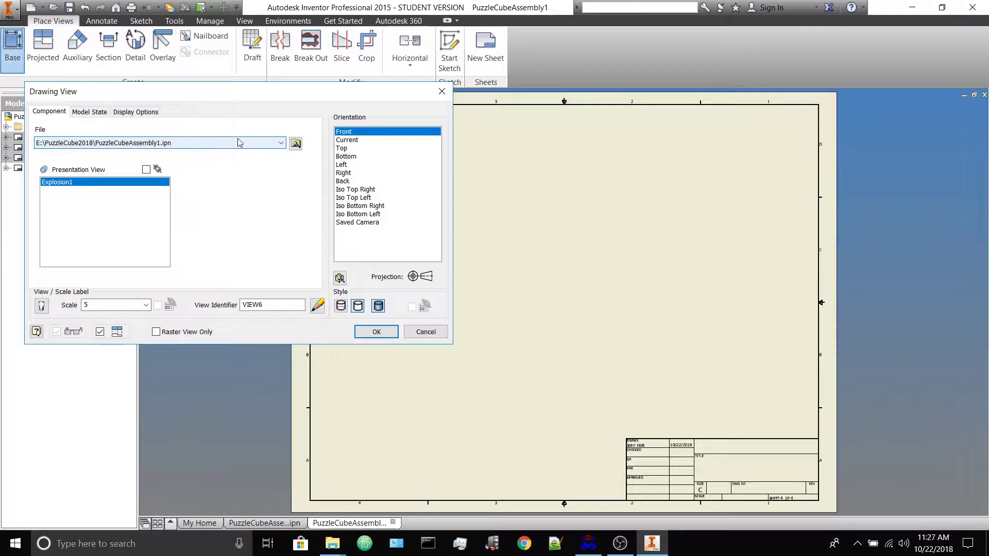
left_click(296, 143)
scroll(273, 206, "down", 2)
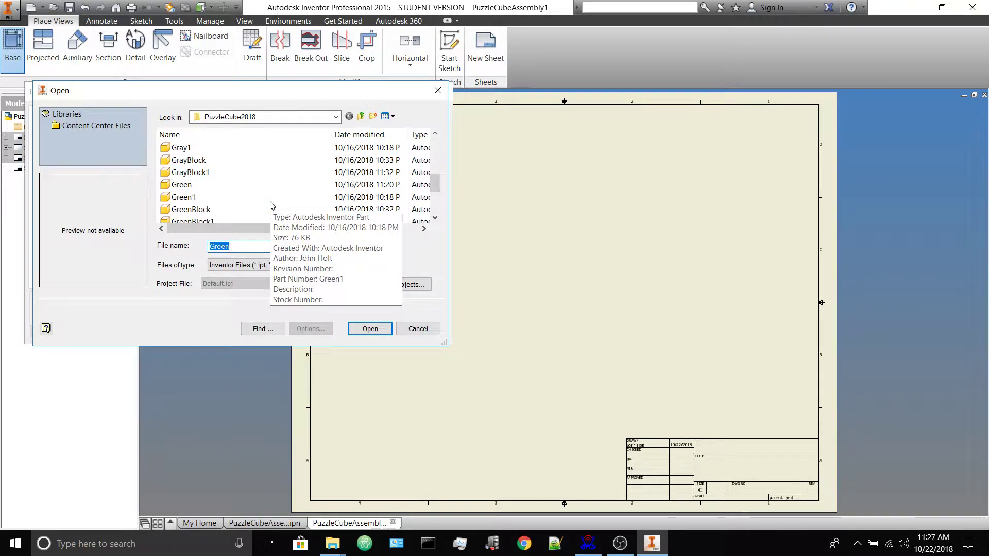
left_click(224, 209)
scroll(229, 201, "up", 5)
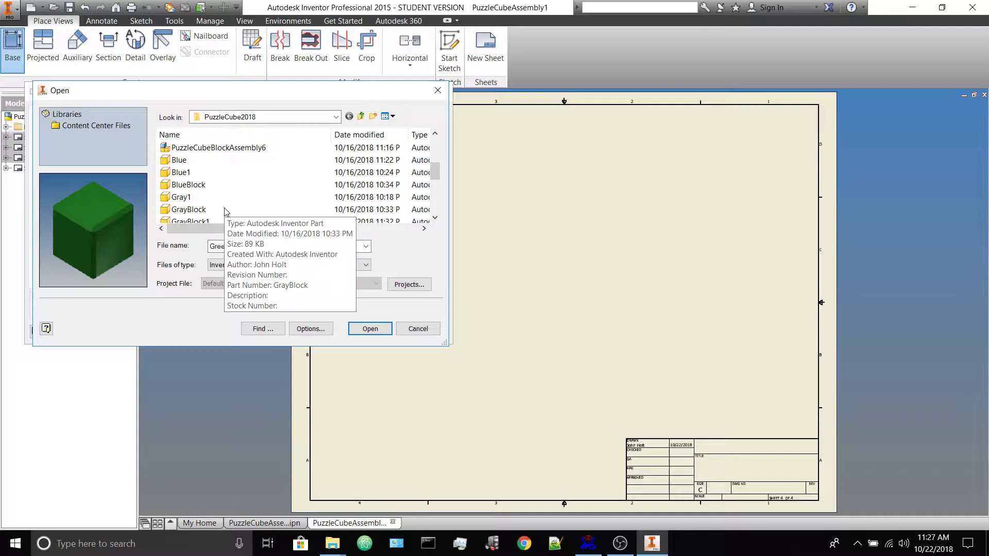
left_click(237, 181)
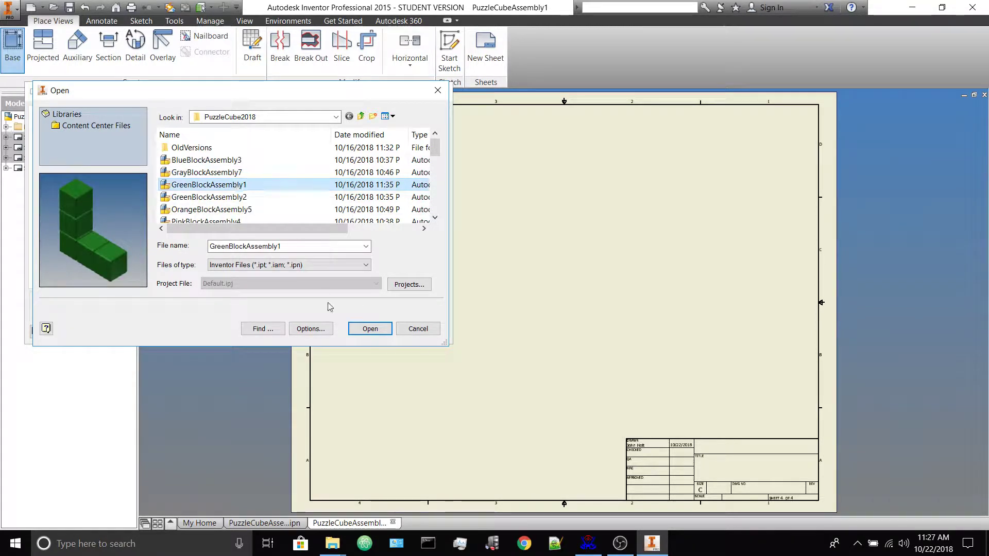
left_click(364, 329)
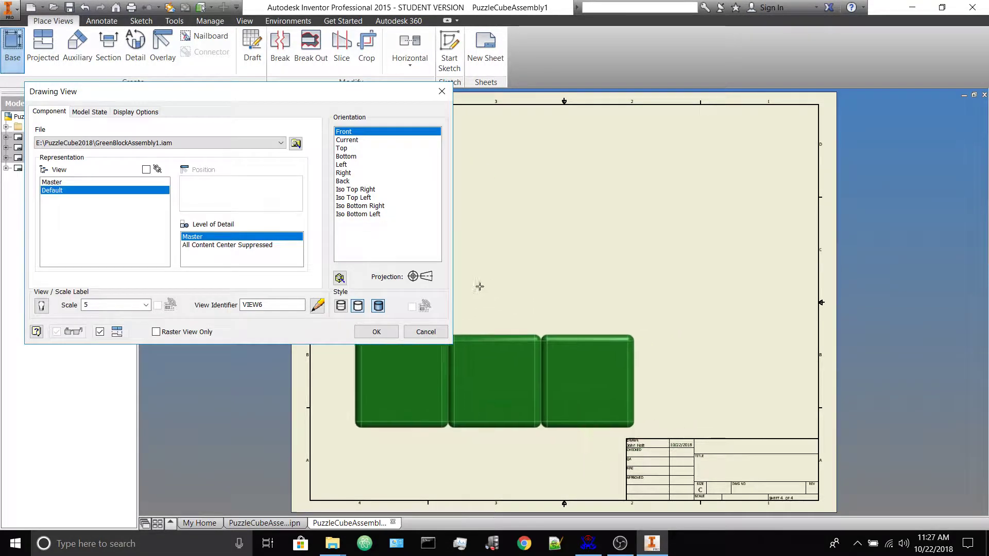
- Place the base view on the sheet at scale 3 with the Iso Top Right orientation, without projected views
double_click(100, 306)
type("3")
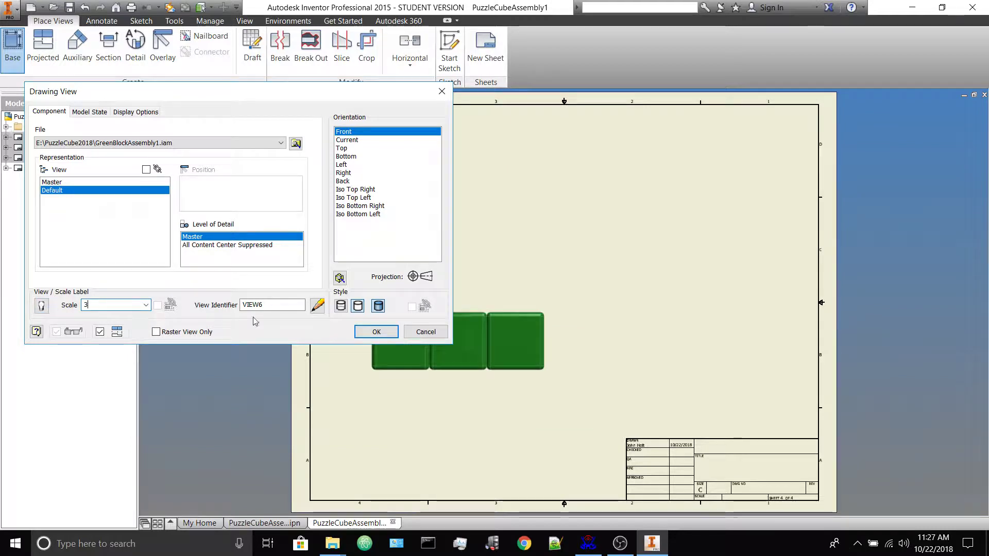
left_click(363, 311)
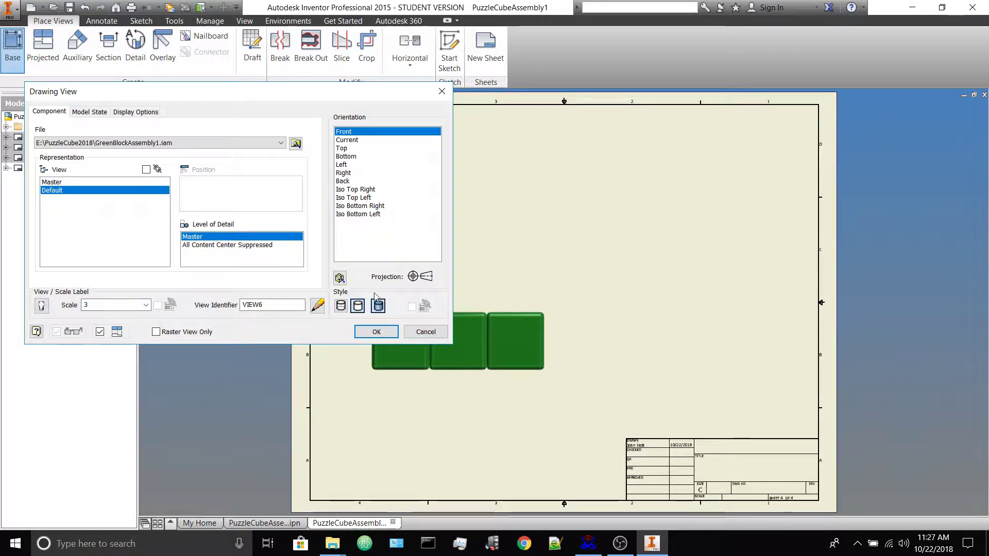
left_click(356, 189)
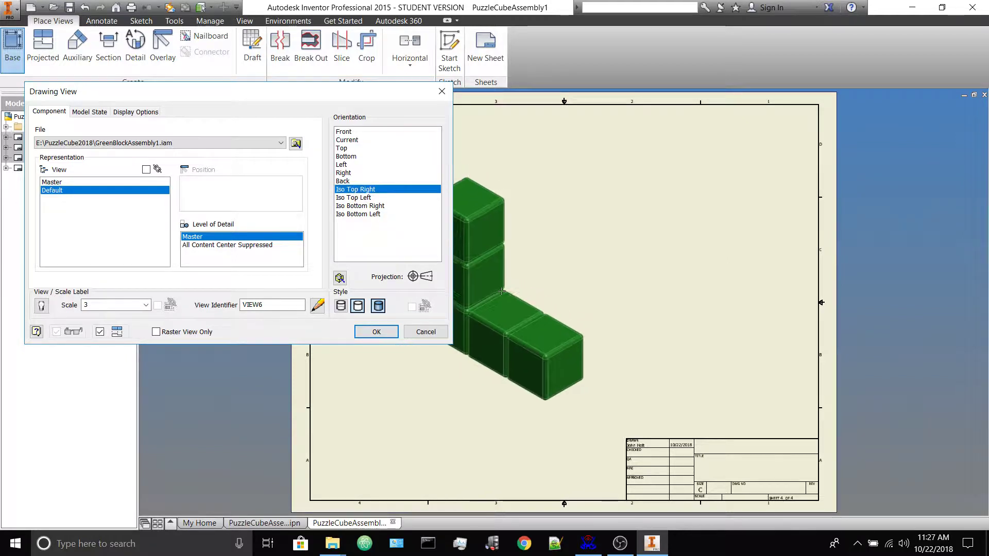
left_click(490, 297)
right_click(599, 267)
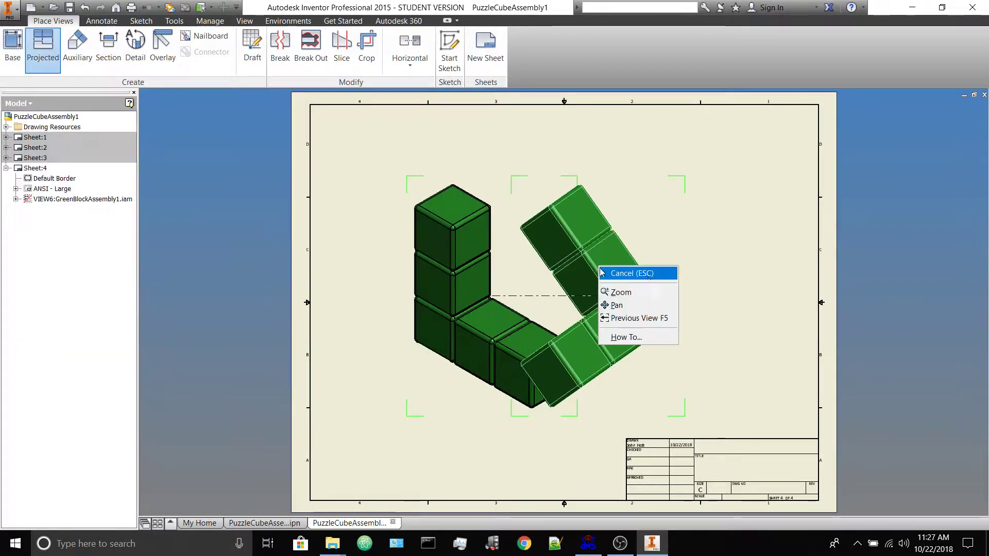
left_click(649, 273)
- Start a second base view on the same sheet using GreenBlockAssembly1
left_click(12, 46)
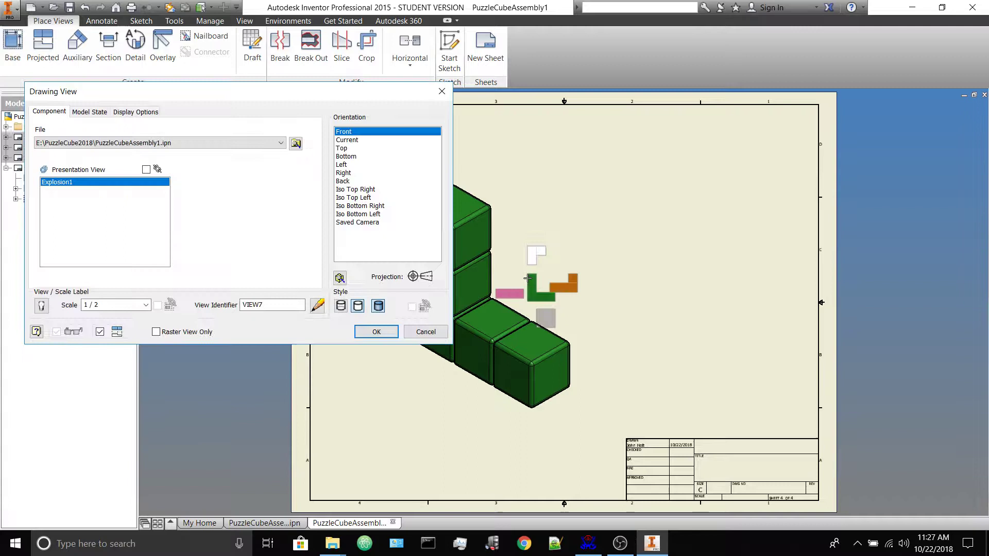
left_click(296, 144)
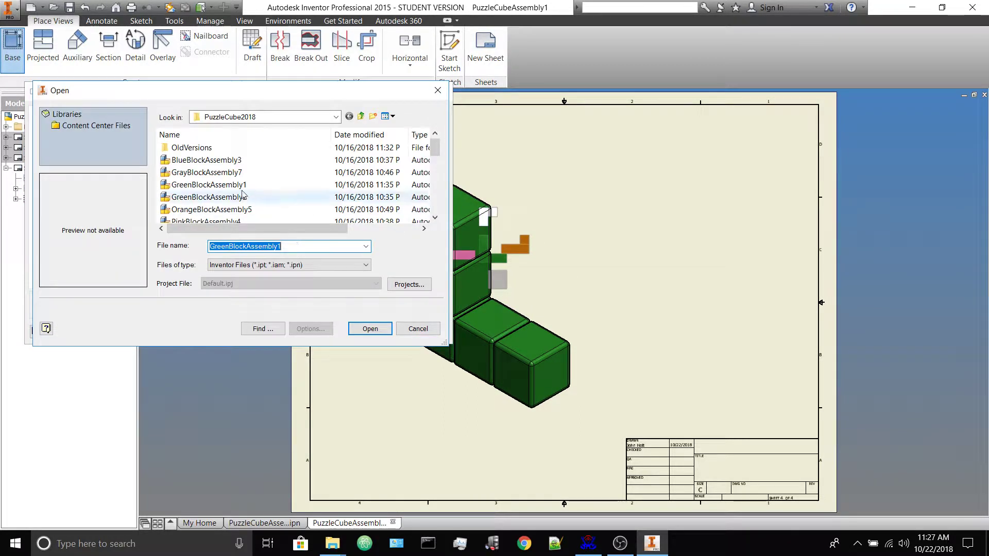
left_click(216, 185)
left_click(370, 329)
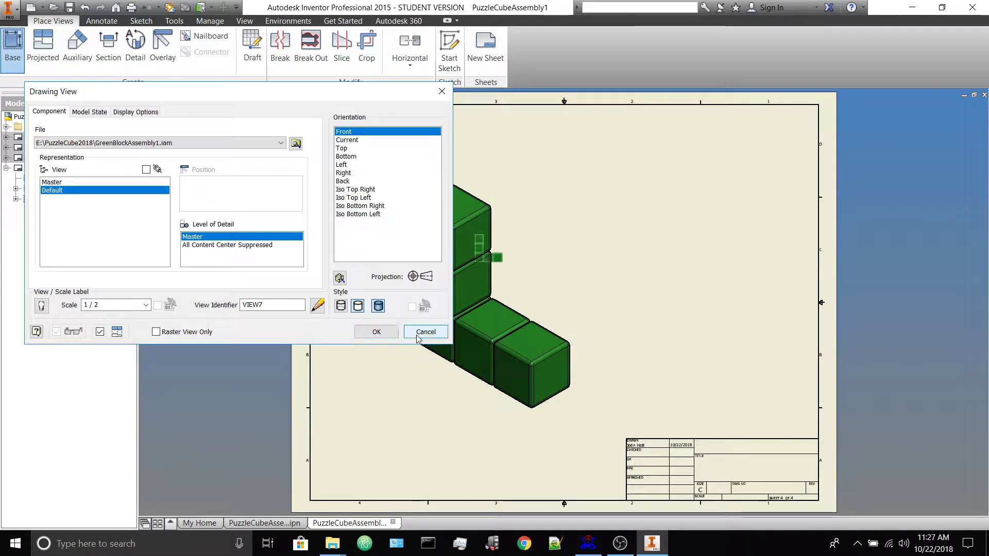
- Define a custom orientation for the second view, showing the green block assembly isometrically from its top back-left corner
left_click(339, 278)
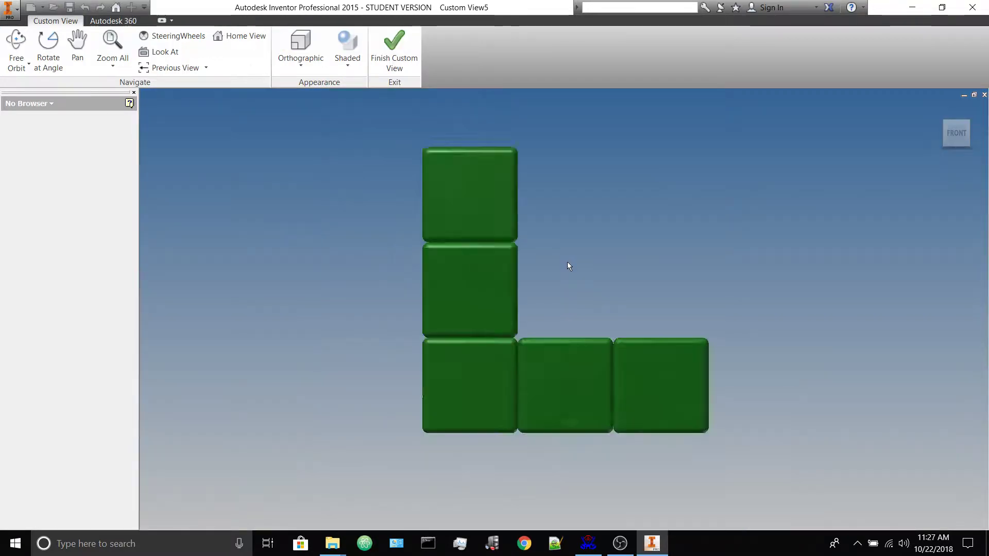
scroll(567, 262, "up", 3)
left_click(941, 110)
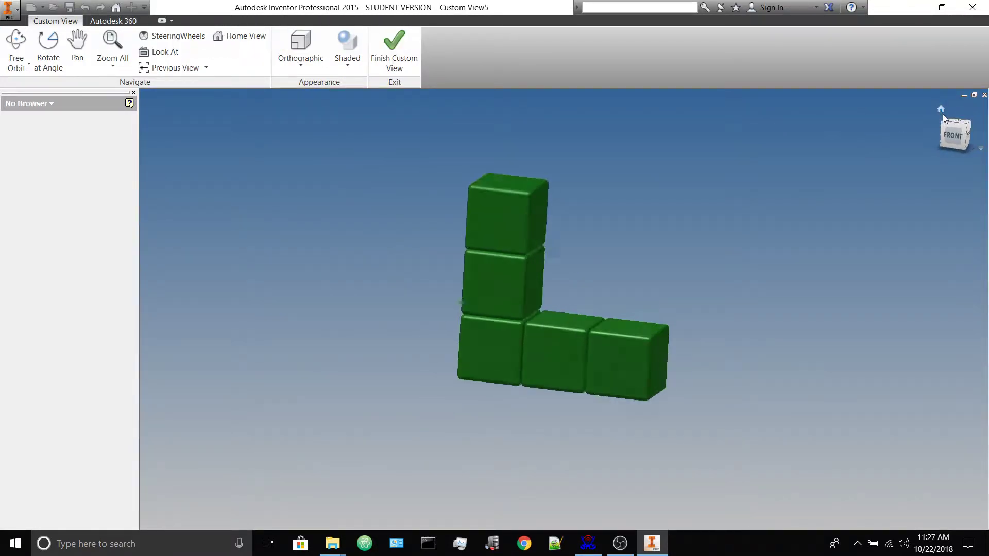
left_click(957, 118)
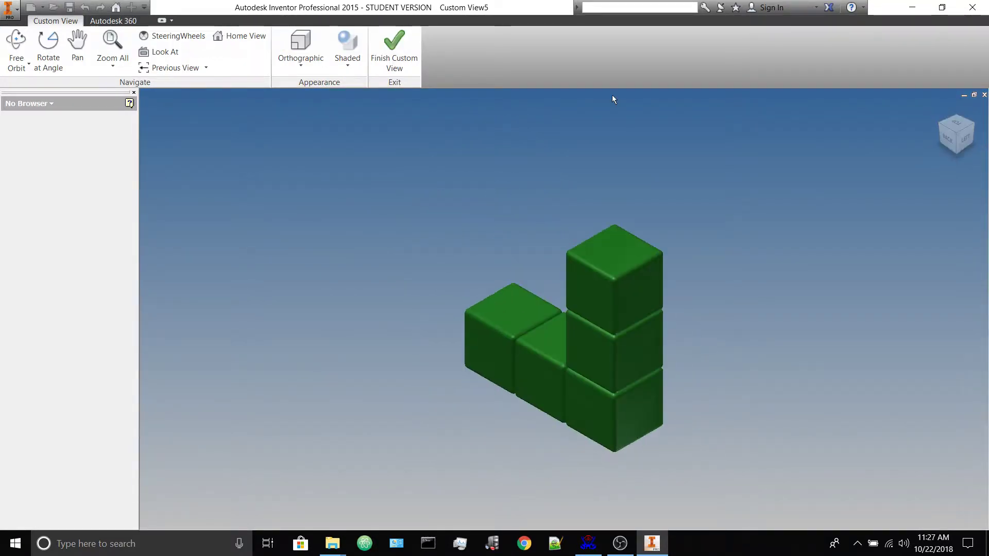
left_click(395, 52)
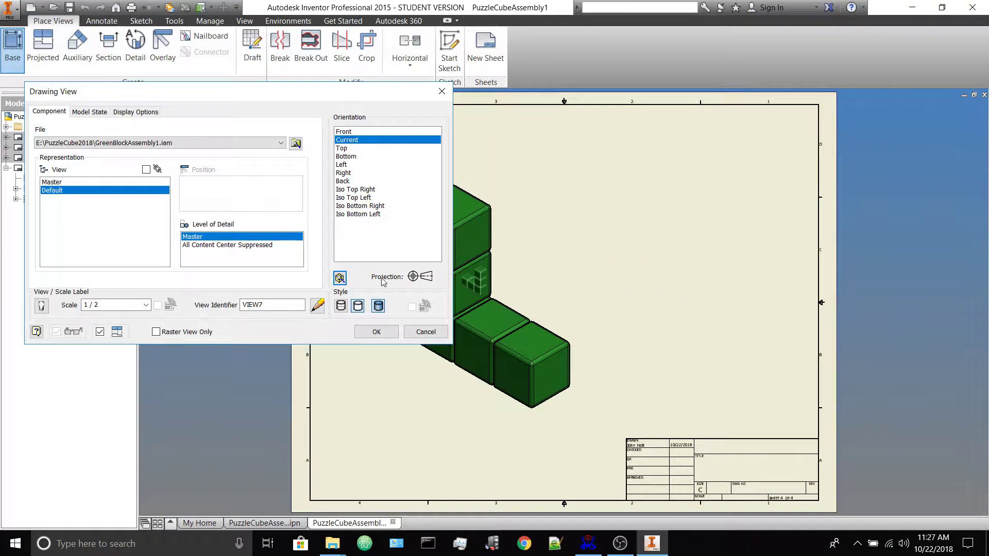
- Place the second green block view at scale 3 beside the first, without projected views, and shift it slightly down
type("3")
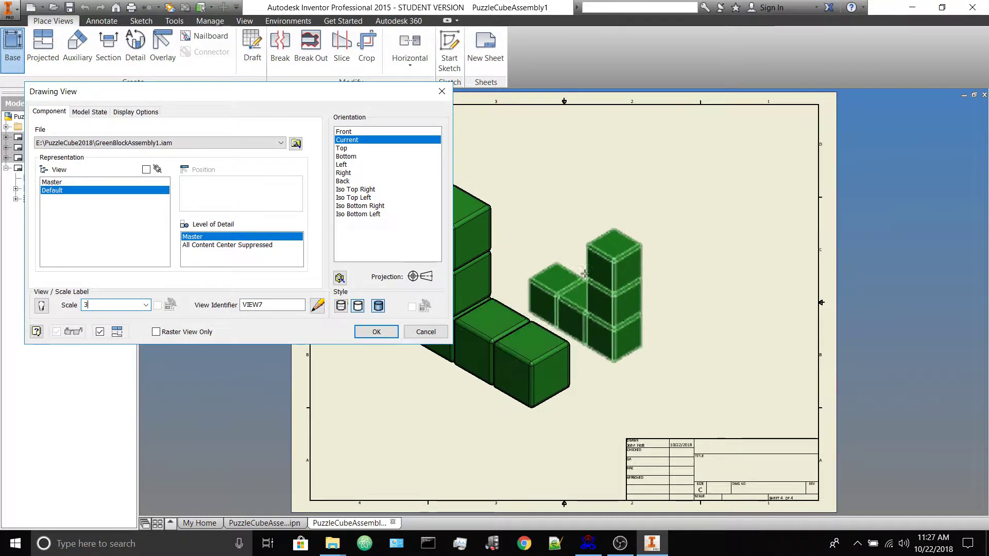
left_click(655, 254)
right_click(560, 209)
key("Escape")
left_click_drag(619, 364, 617, 382)
- Switch to the existing puzzle cube presentation and create a new presentation file
left_click(265, 523)
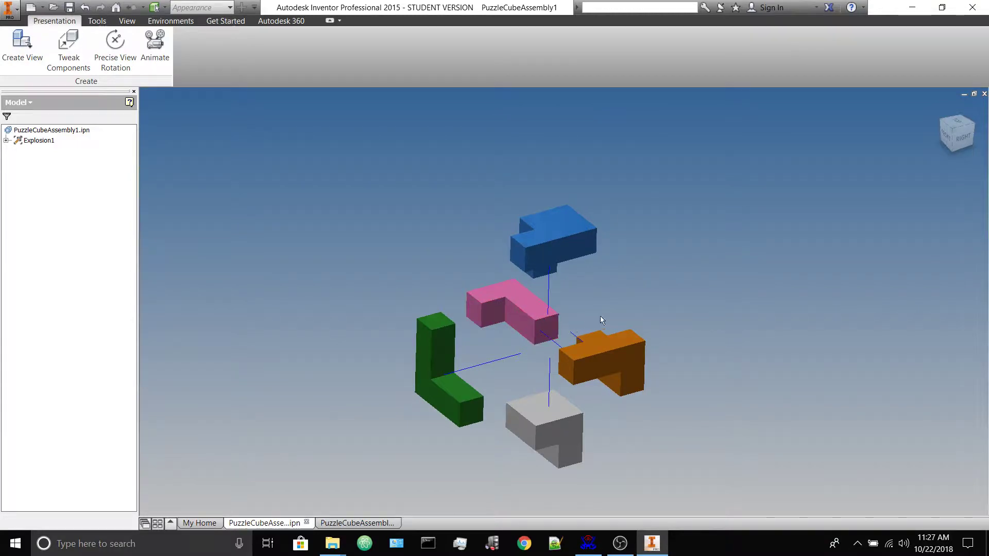
left_click(43, 7)
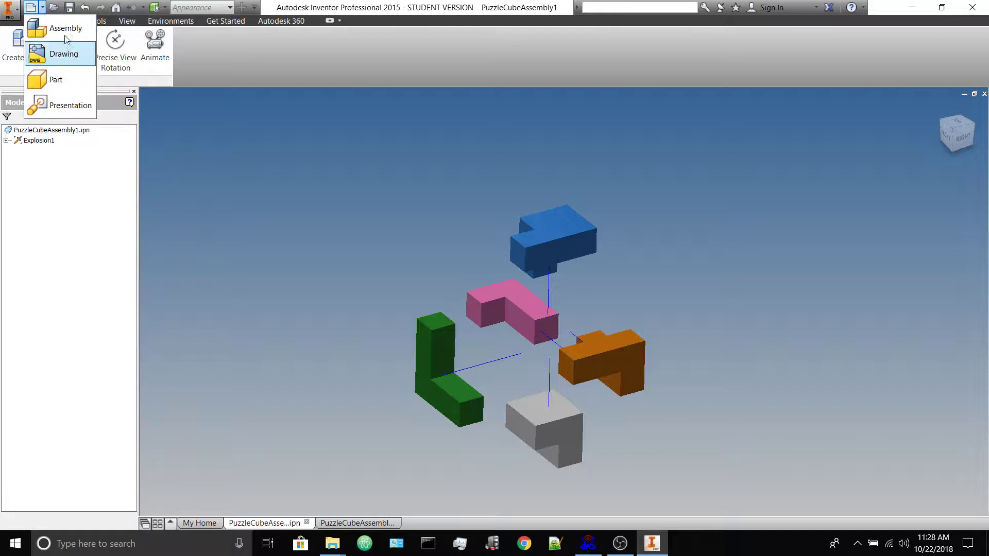
left_click(43, 9)
left_click(44, 10)
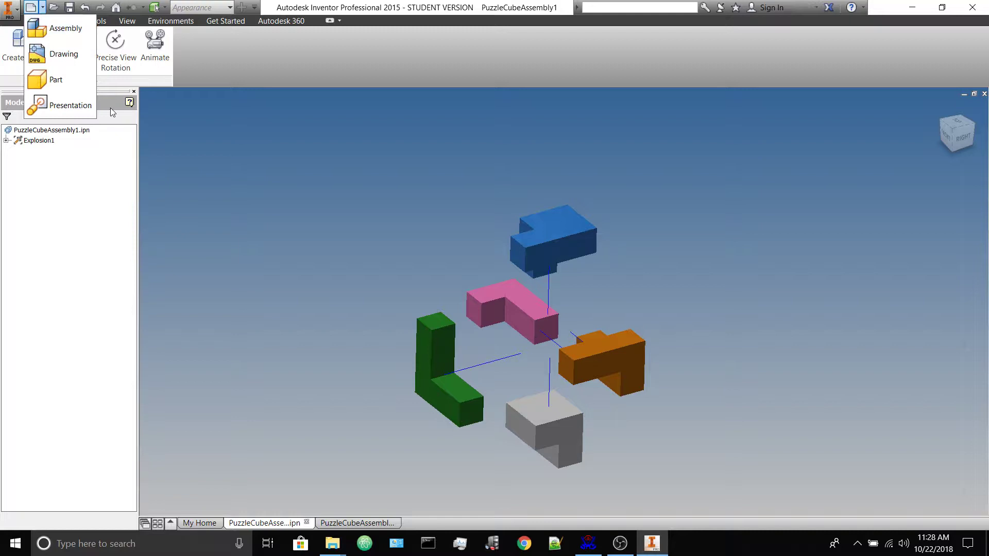
left_click(67, 106)
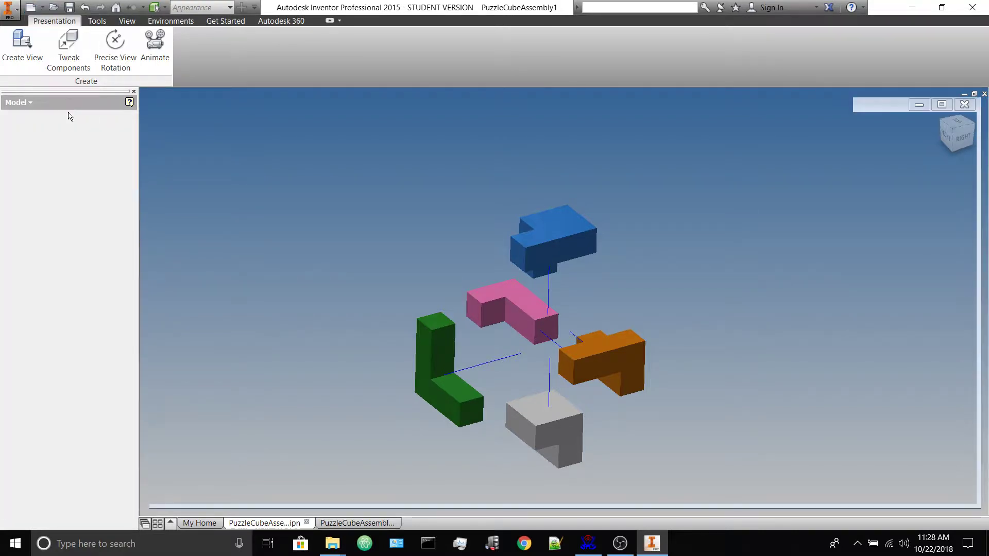
- Create a presentation view of the PuzzleCubeAssembly1 assembly using the manual explosion method
left_click(21, 54)
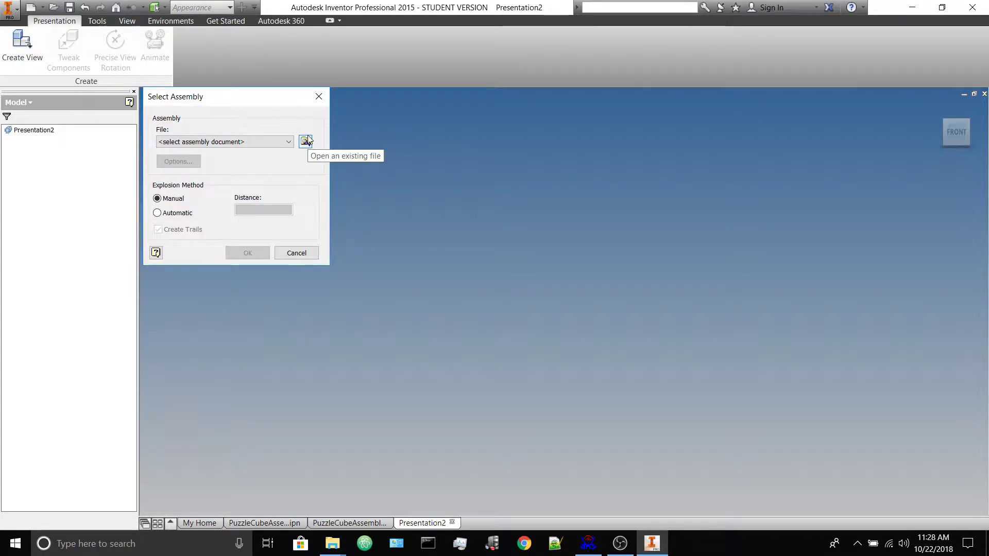
left_click(305, 141)
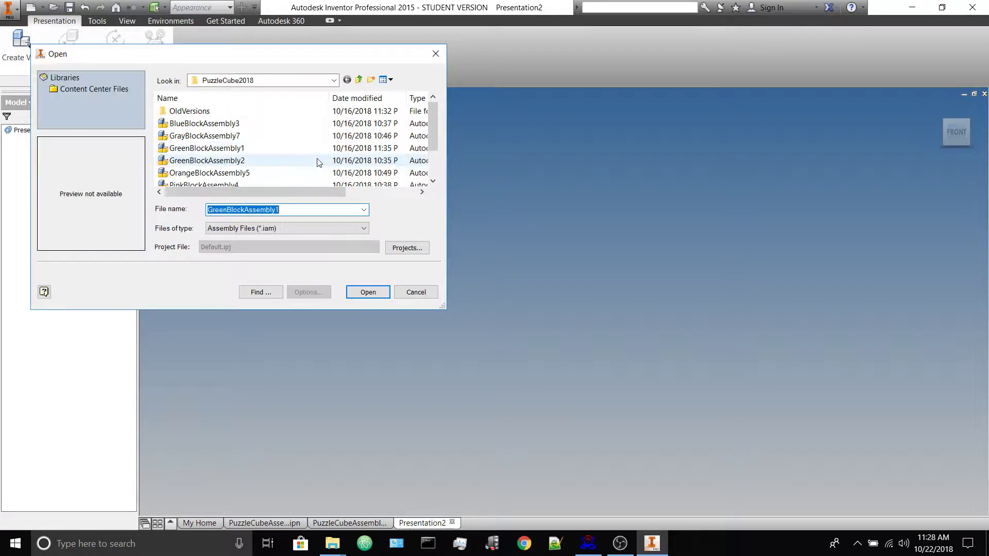
scroll(268, 172, "down", 1)
scroll(263, 178, "up", 1)
scroll(240, 170, "down", 1)
left_click(251, 172)
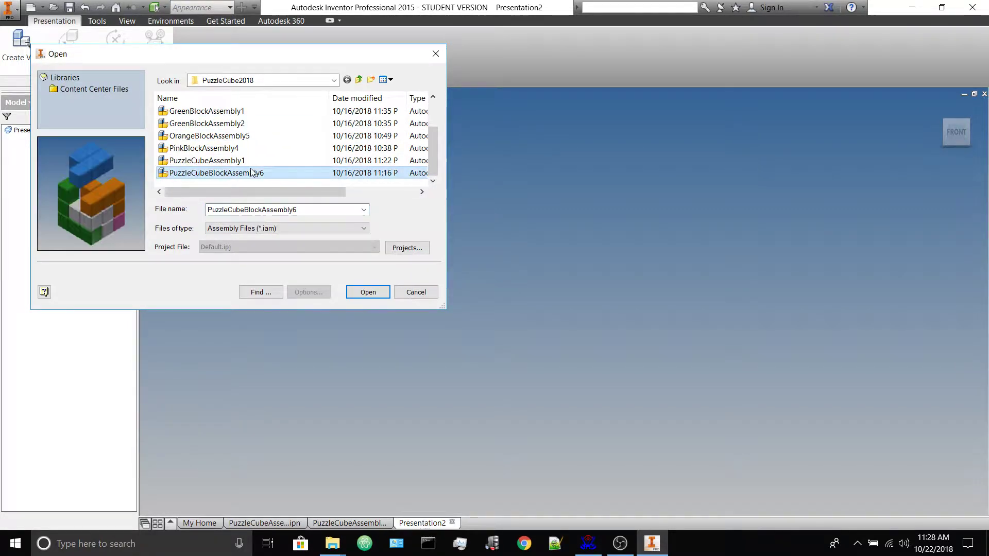
left_click(243, 162)
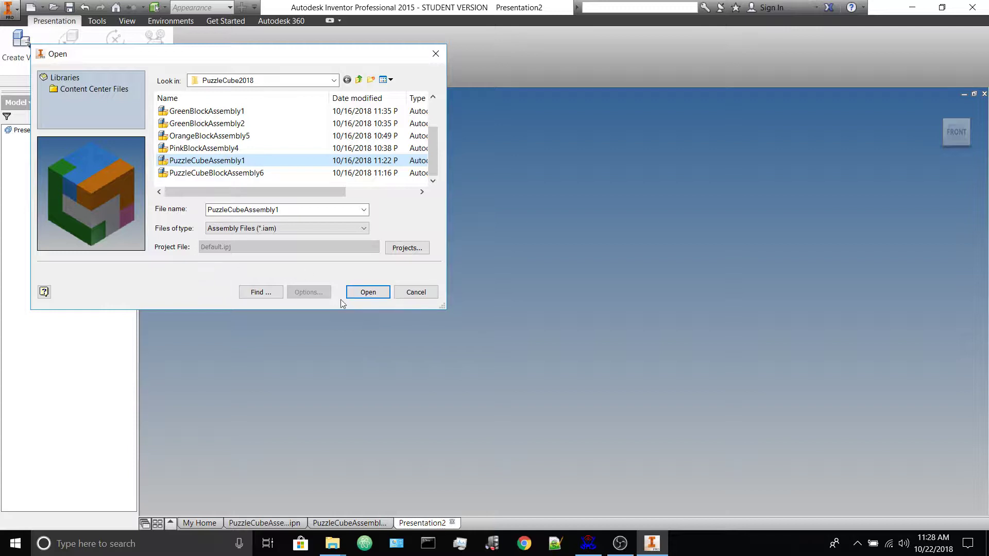
left_click(366, 292)
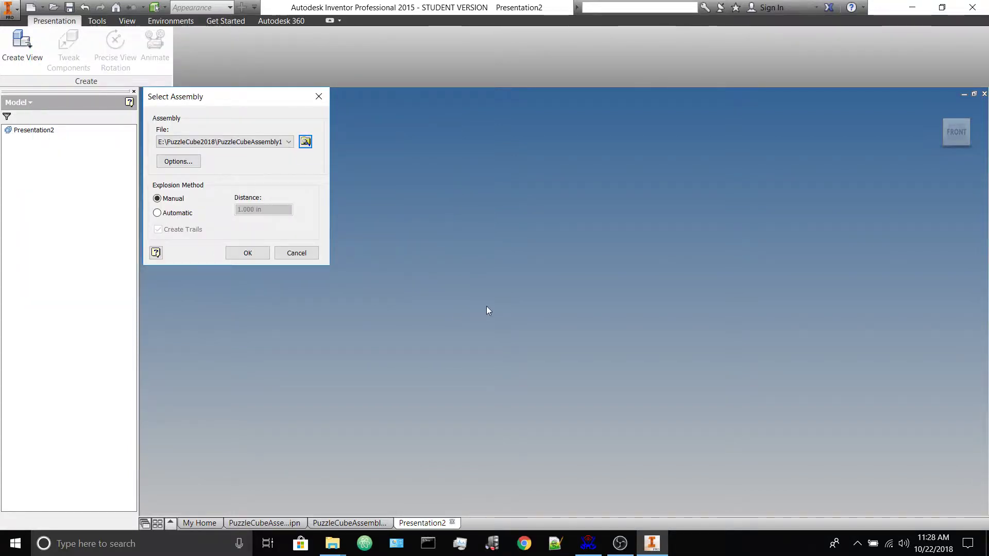
left_click(254, 253)
scroll(526, 323, "down", 4)
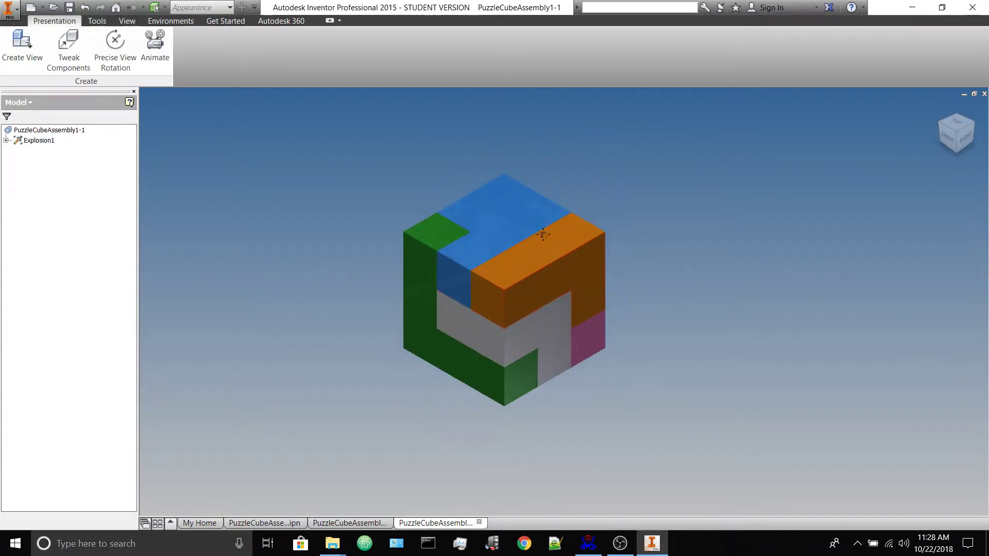
scroll(543, 234, "down", 2)
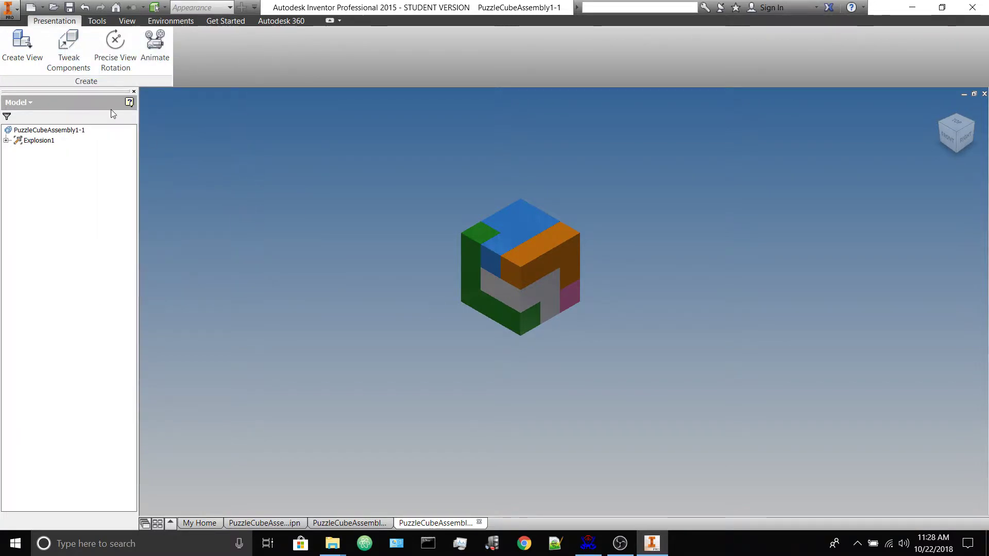
left_click(70, 49)
left_click_drag(231, 98, 232, 127)
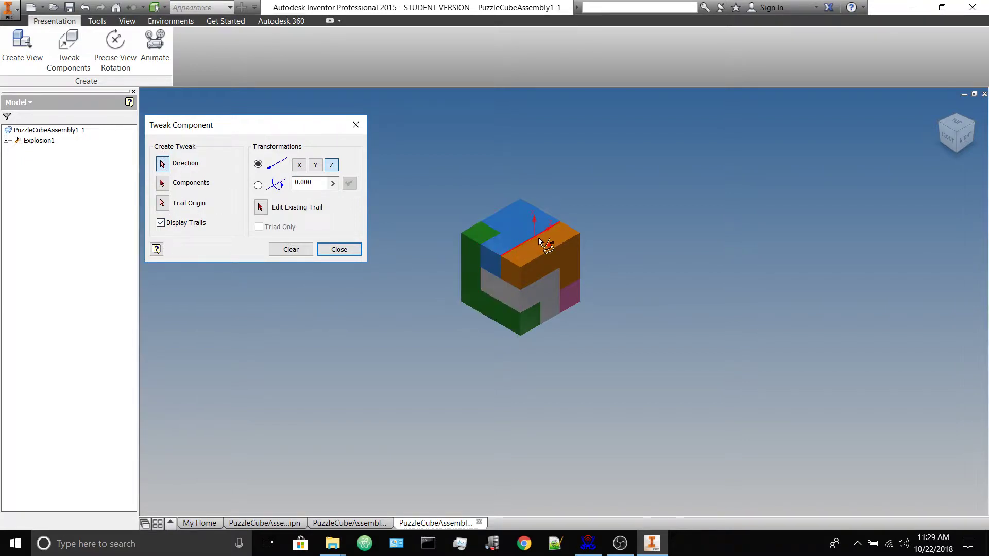
scroll(559, 267, "up", 5)
scroll(565, 242, "down", 4)
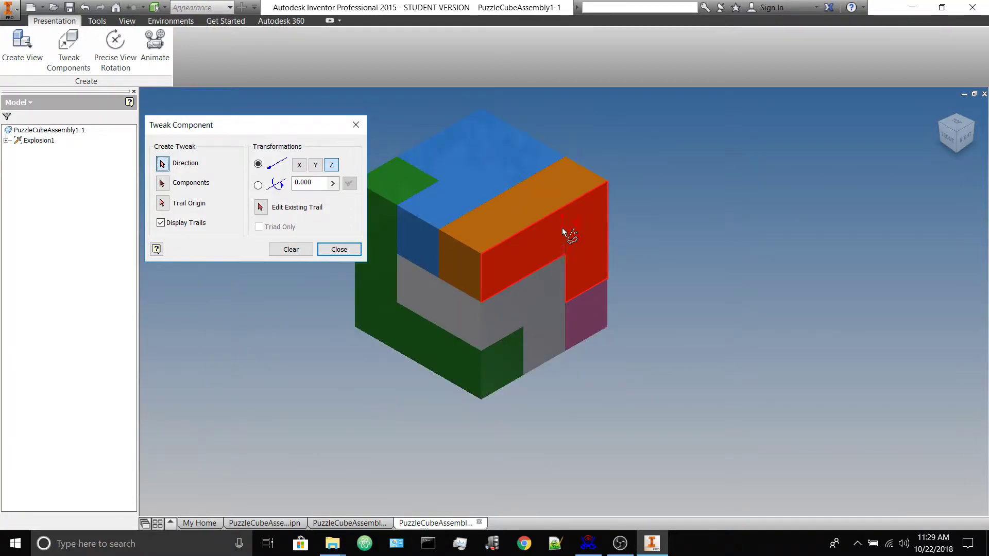
left_click(451, 222)
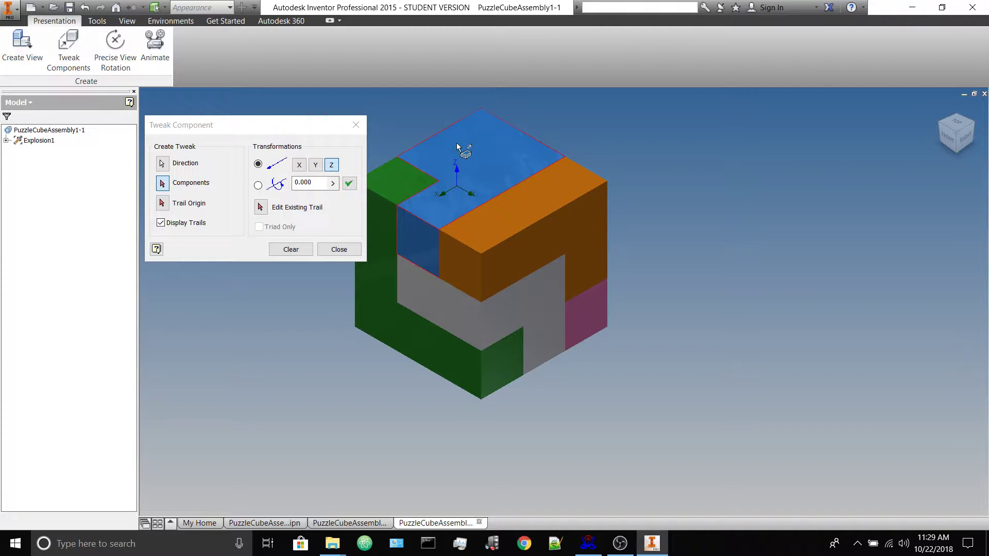
left_click(163, 164)
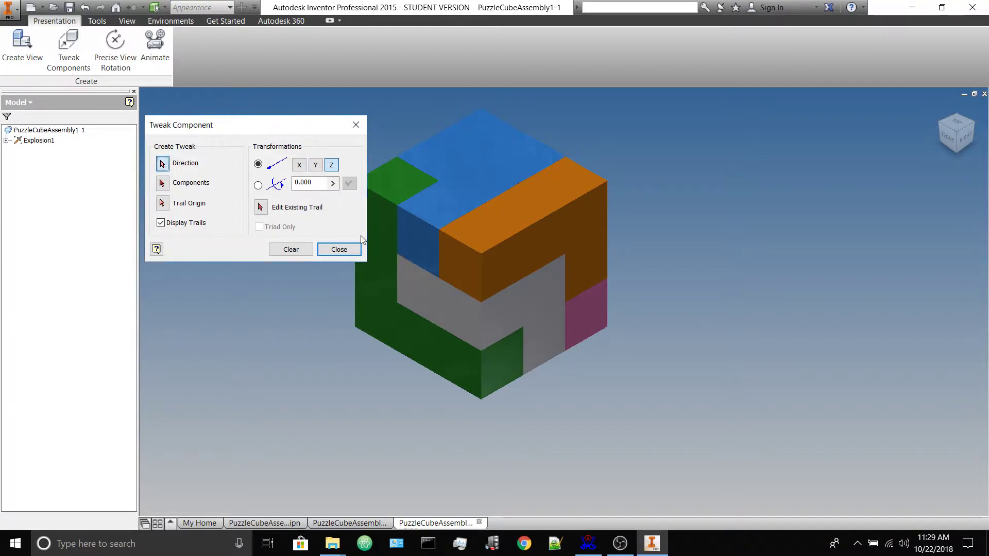
left_click(421, 236)
scroll(387, 273, "down", 3)
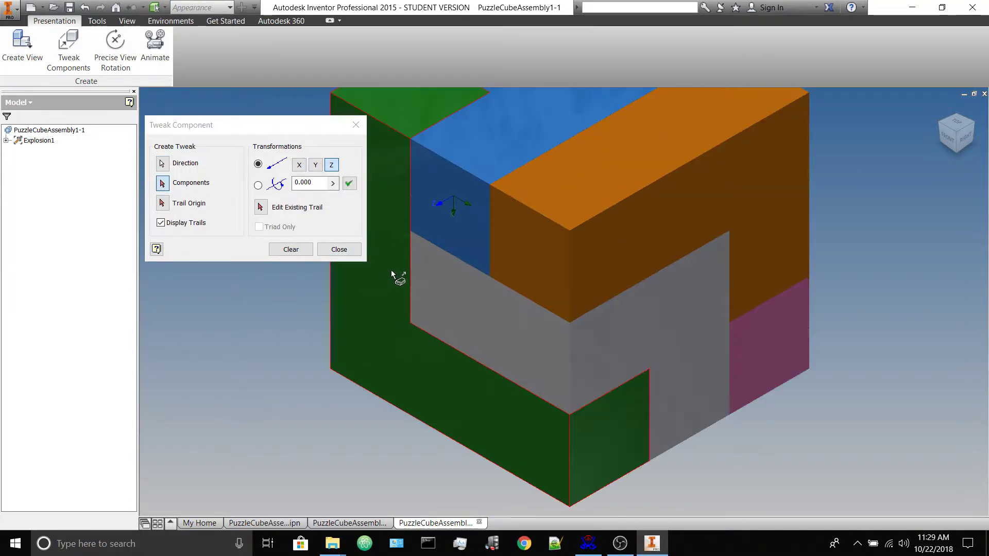
scroll(437, 289, "up", 3)
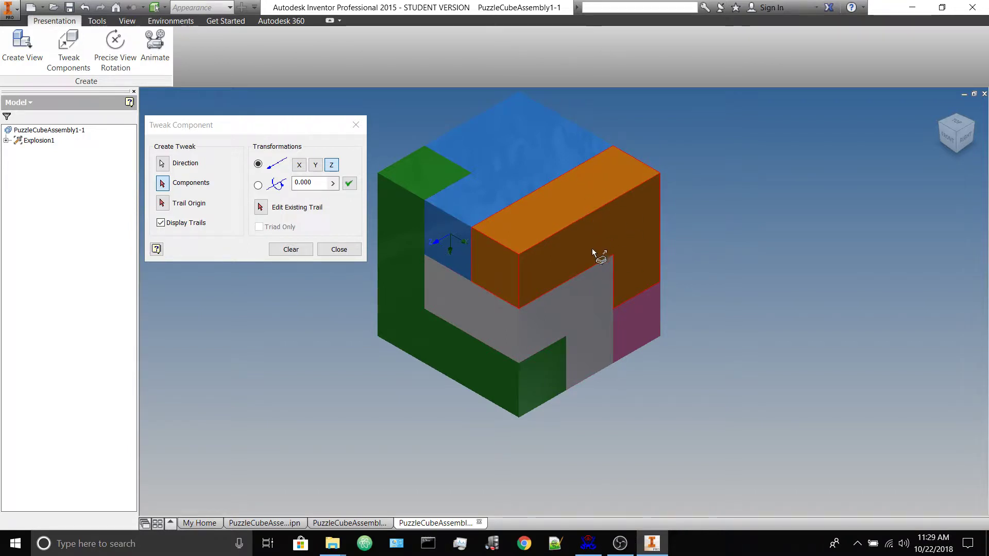
left_click(316, 168)
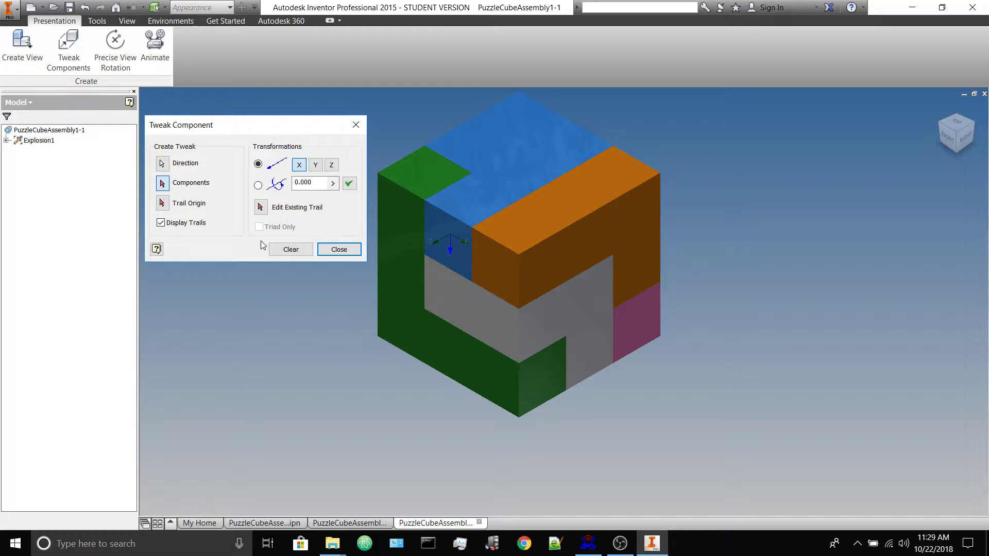
left_click(286, 254)
left_click(339, 250)
- Tweak the blue block straight up out of the cube by 3 along Z, using its top face as direction
left_click(69, 49)
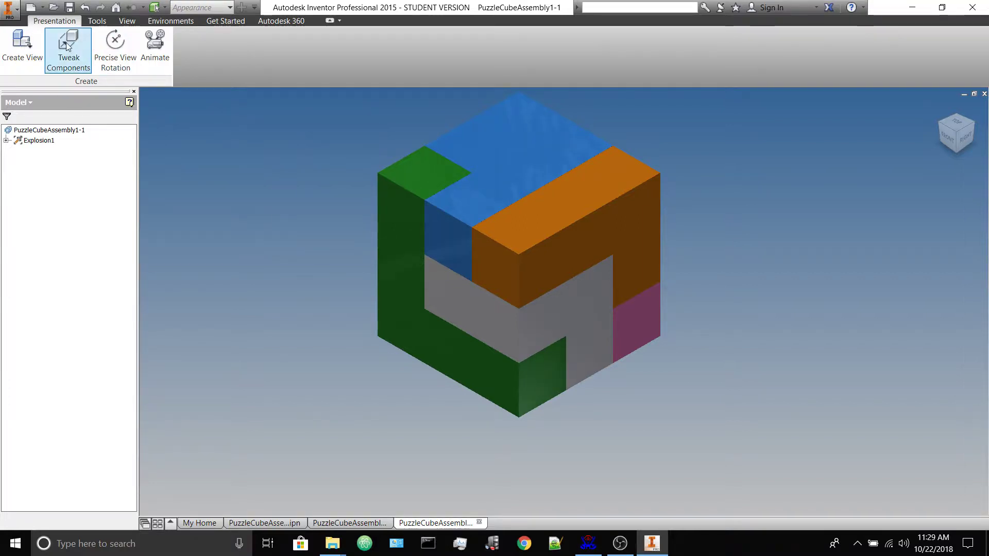
left_click(497, 127)
left_click(521, 138)
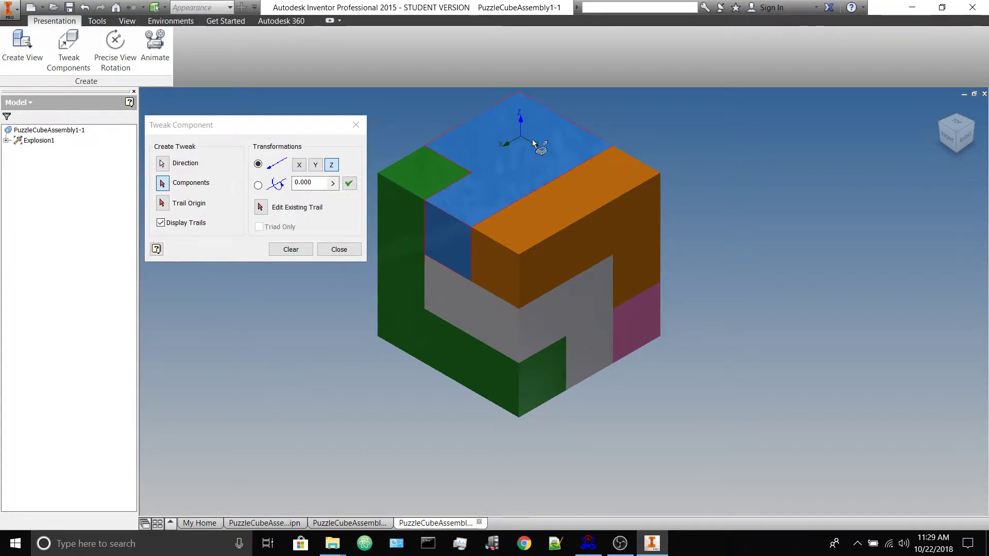
left_click(509, 163)
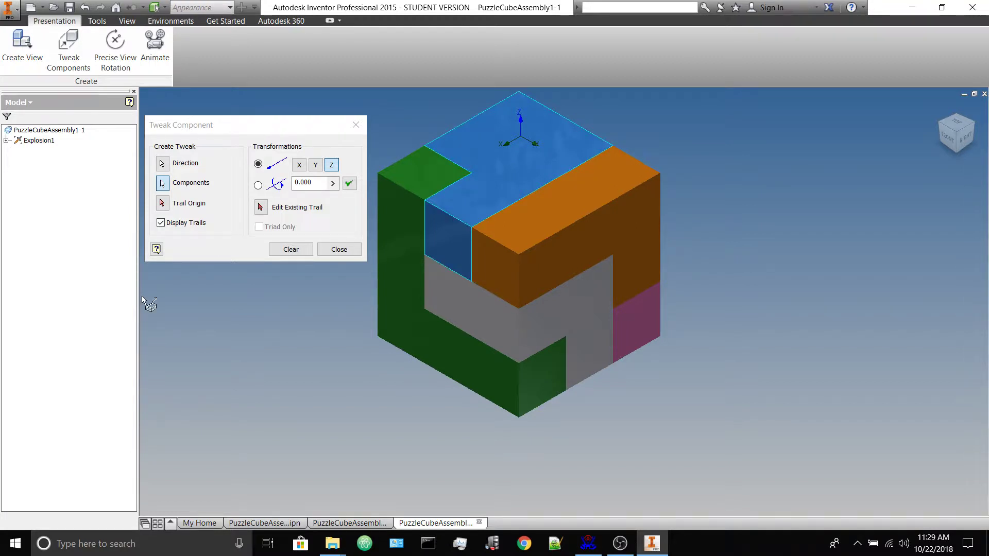
left_click(331, 165)
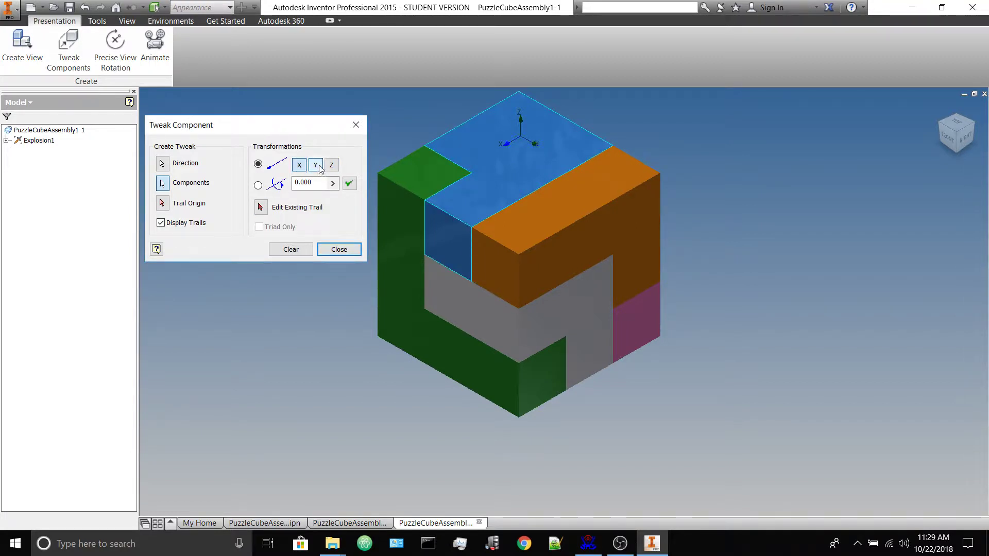
left_click(312, 183)
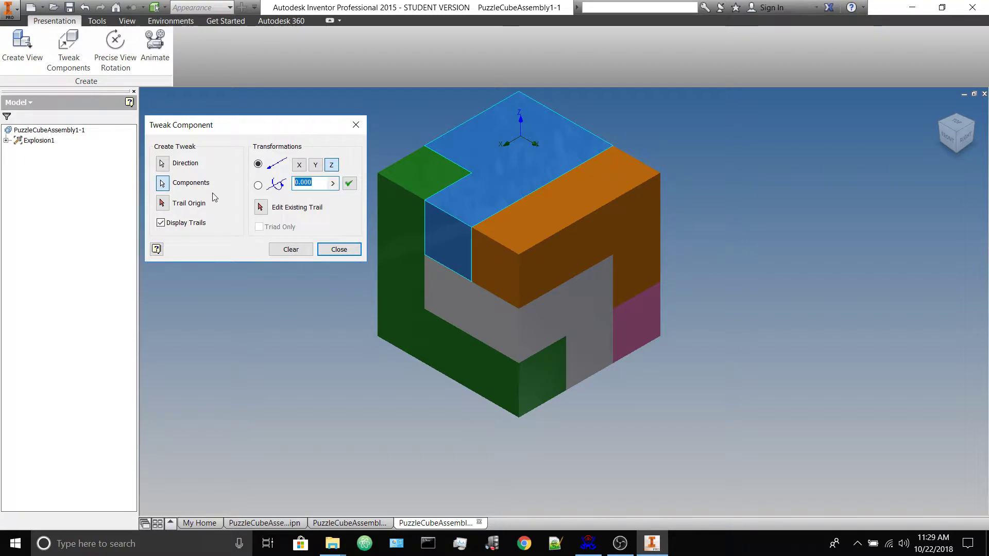
left_click(355, 184)
scroll(443, 420, "down", 5)
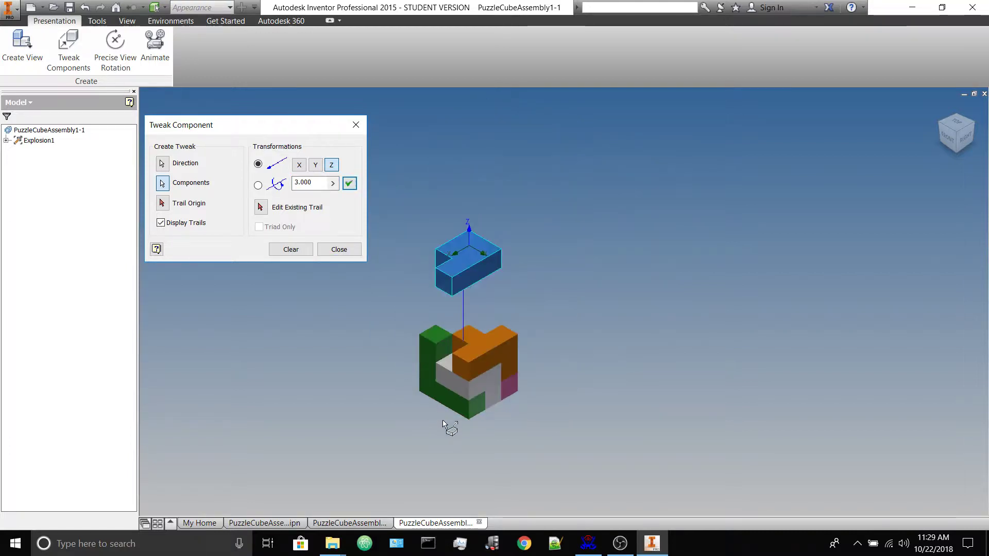
scroll(443, 419, "up", 4)
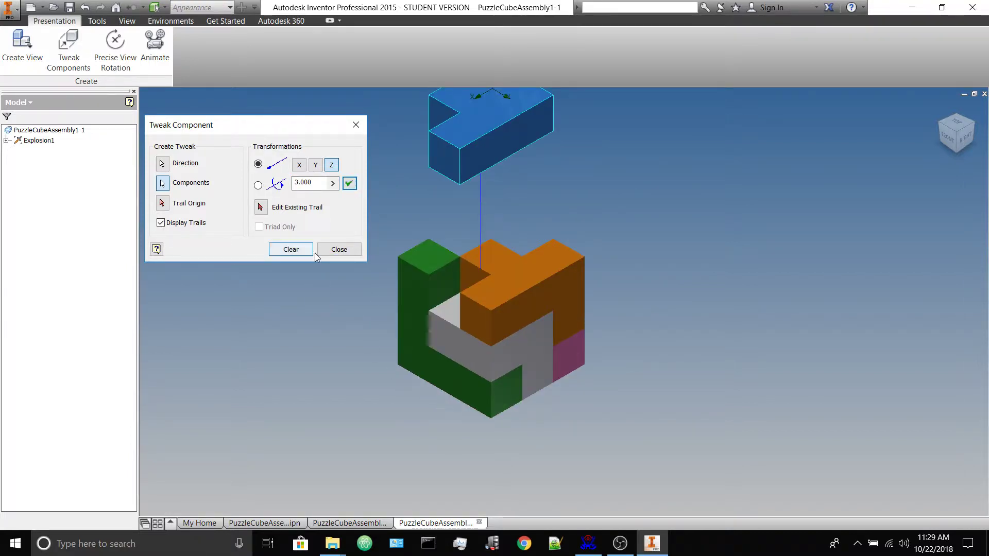
left_click(339, 250)
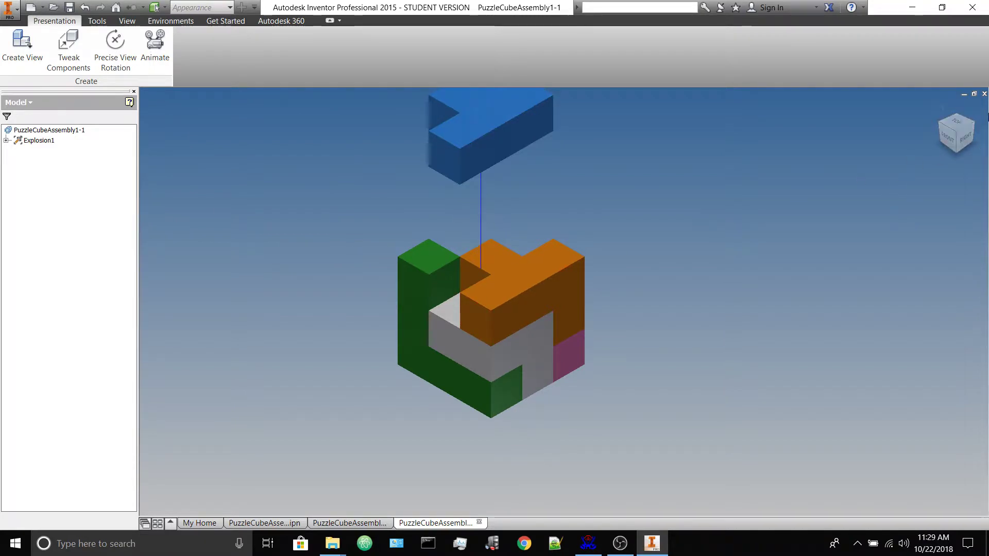
- Shorten the blue block's tweak by pulling its trail so the block sits closer above the cube
left_click_drag(956, 123, 954, 121)
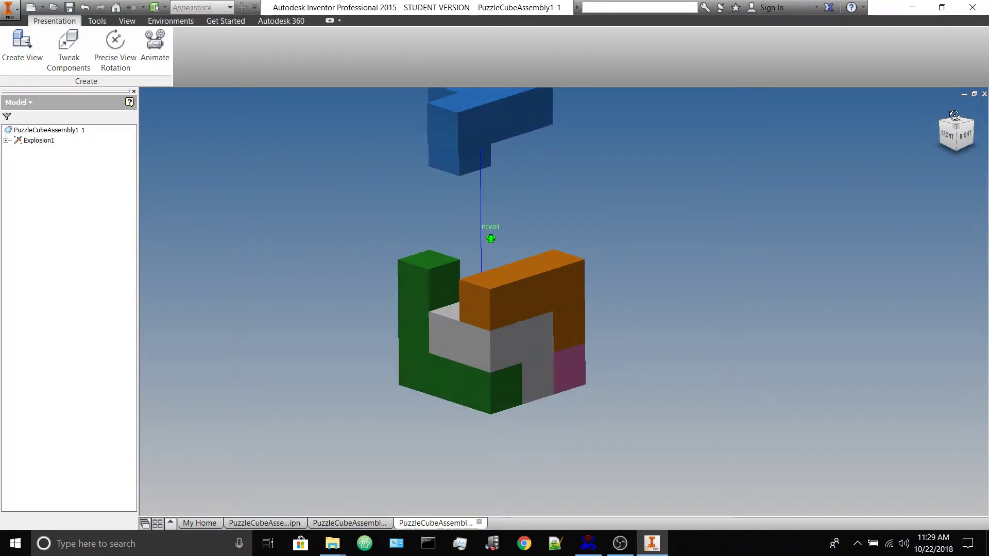
scroll(612, 306, "down", 2)
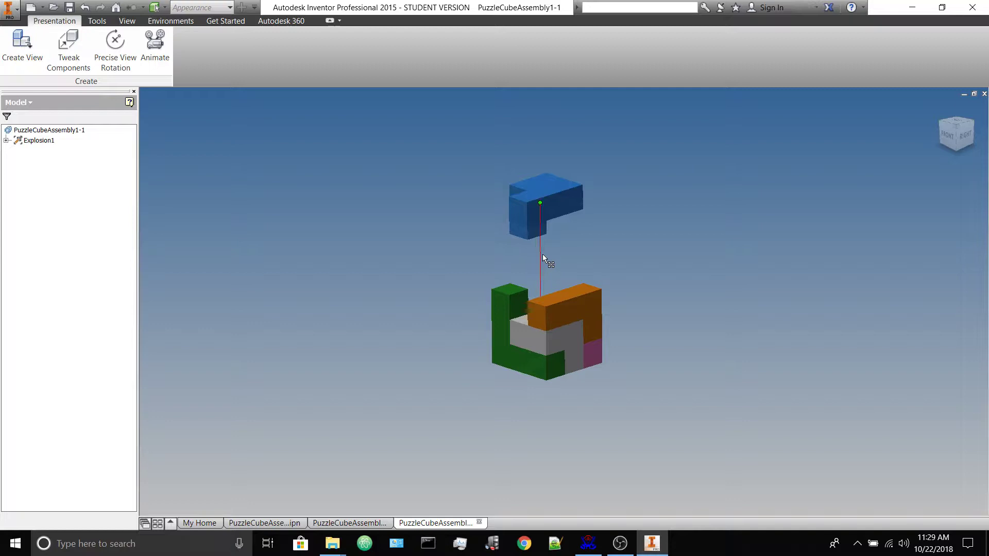
left_click_drag(540, 208, 595, 234)
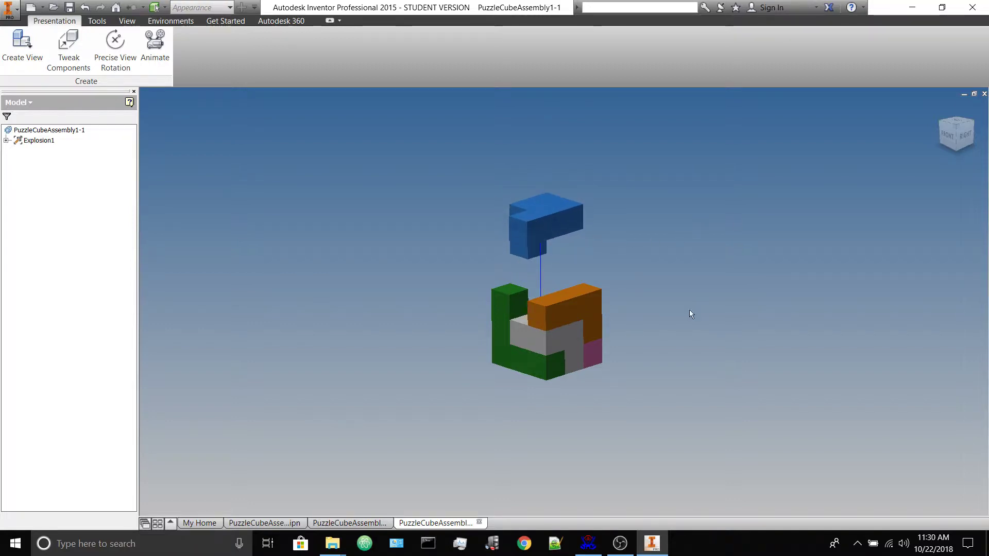
scroll(685, 309, "up", 3)
scroll(680, 304, "down", 2)
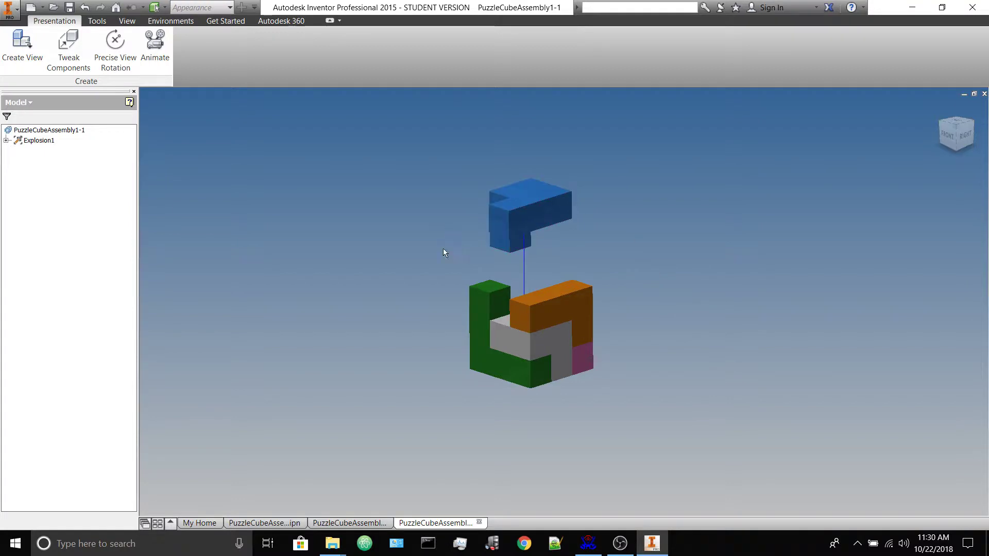
- Tweak the green block outward from the cube by 3 along Z, using its outer side face as direction
mouse_move(886, 208)
middle_mouse_down("shift")
mouse_move(879, 191)
mouse_move(870, 206)
middle_mouse_up("shift")
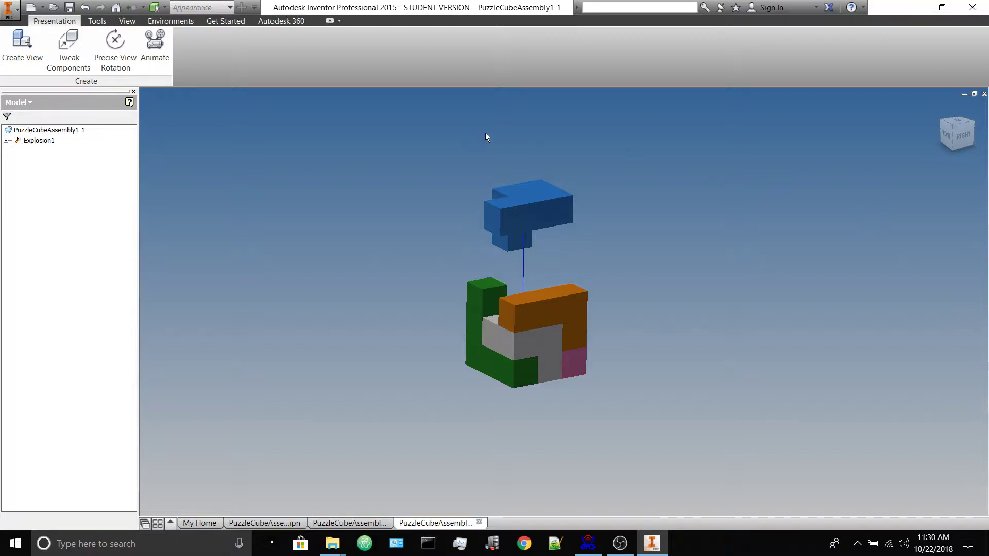
left_click(69, 43)
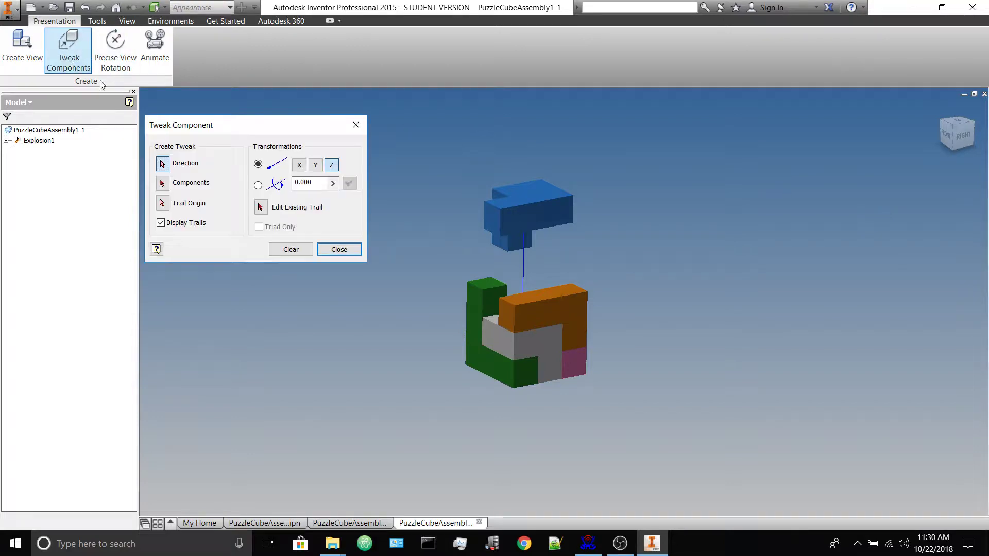
left_click(471, 309)
left_click(468, 369)
left_click(307, 184)
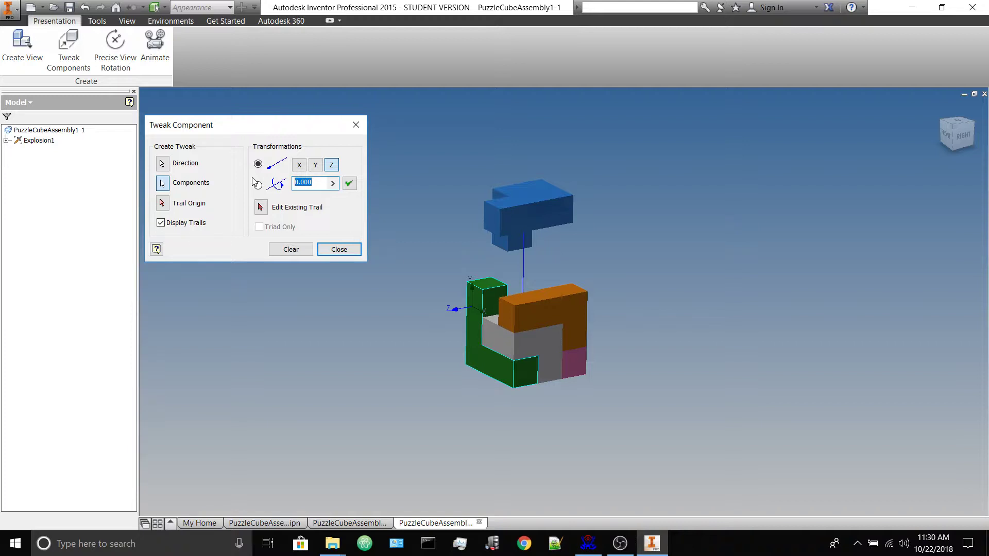
key("Return")
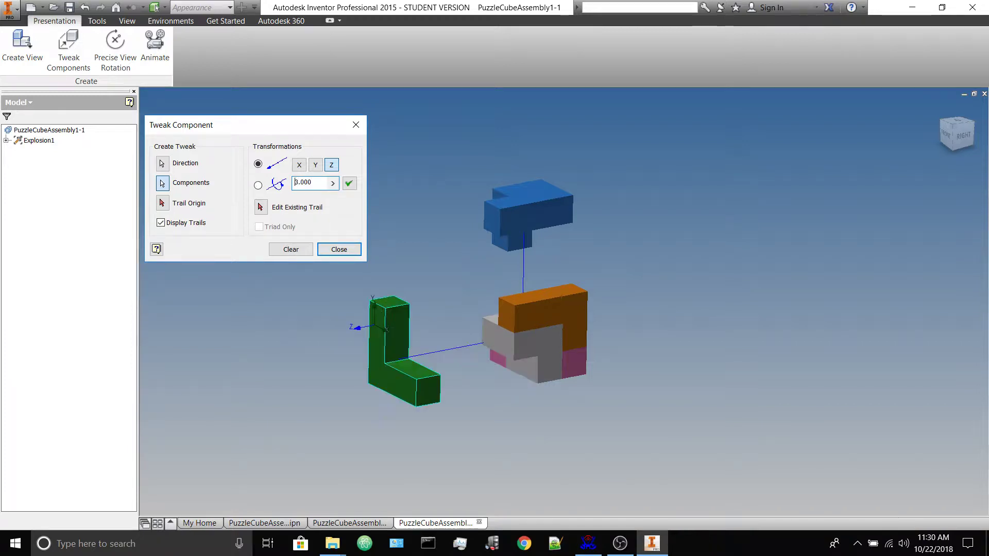
left_click(302, 252)
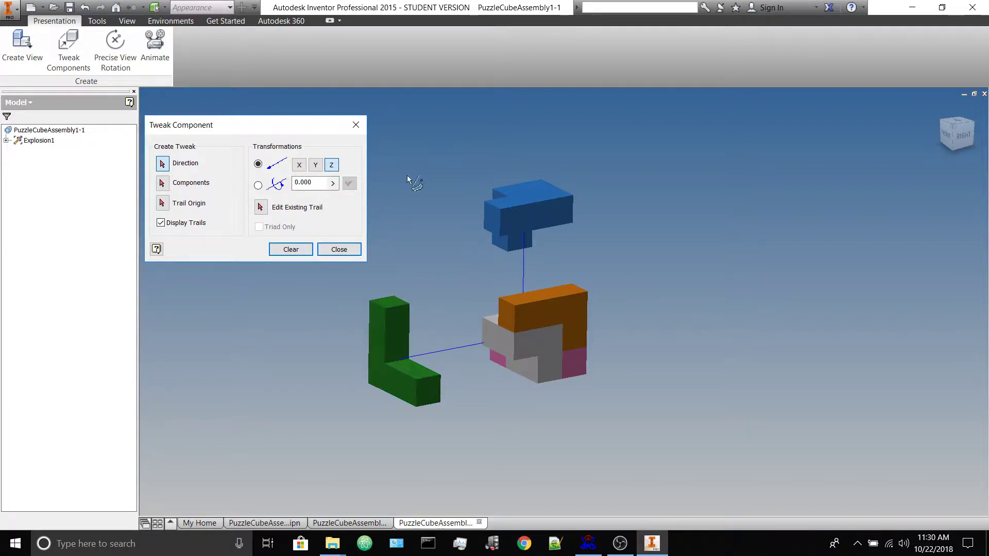
- Tweak the pink block outward by 3 along X, away from the green block
left_click(575, 369)
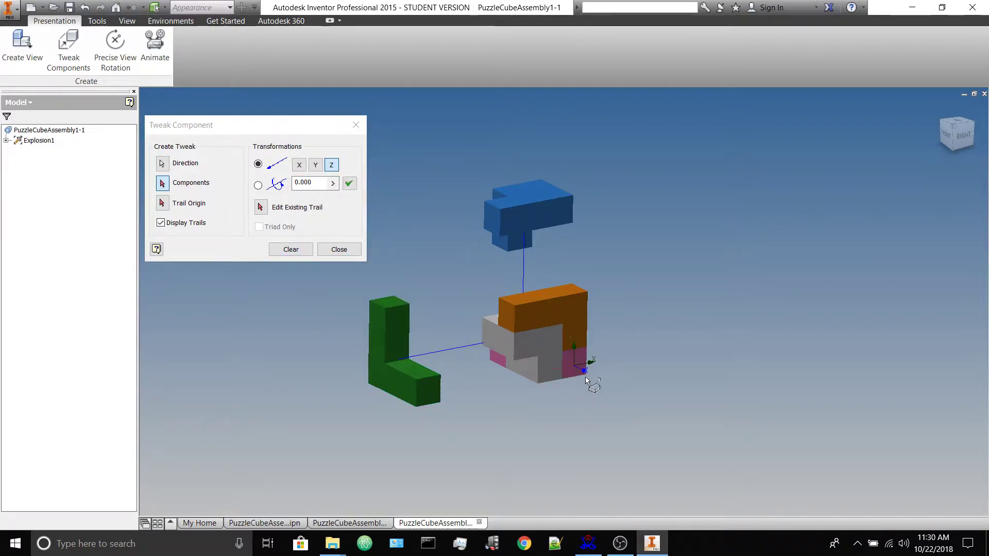
left_click(298, 166)
scroll(587, 380, "up", 3)
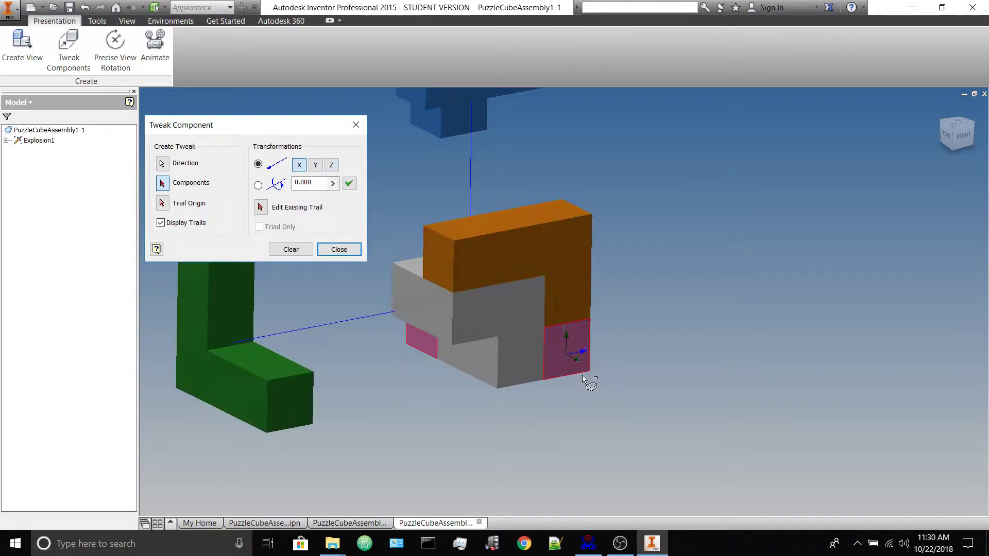
left_click(311, 184)
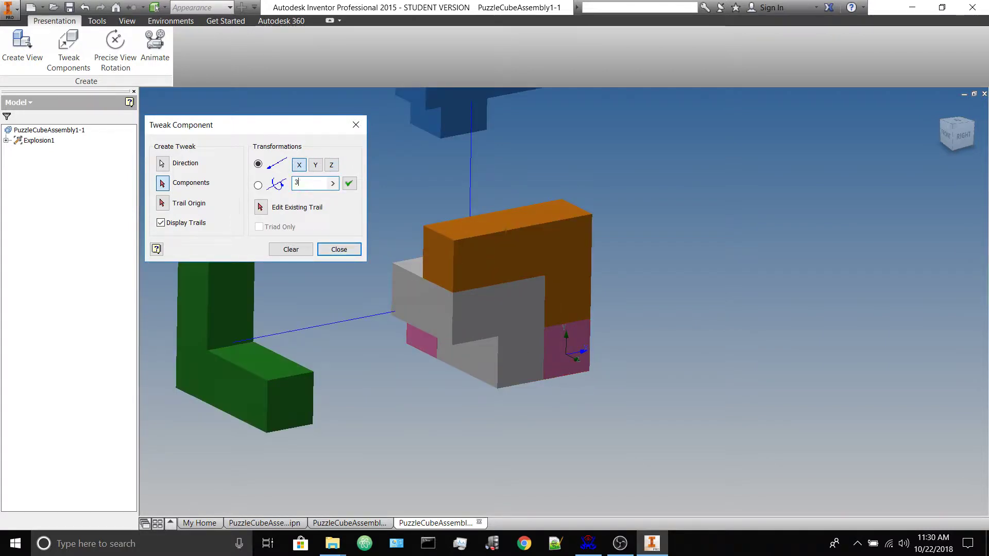
type("3")
key("Return")
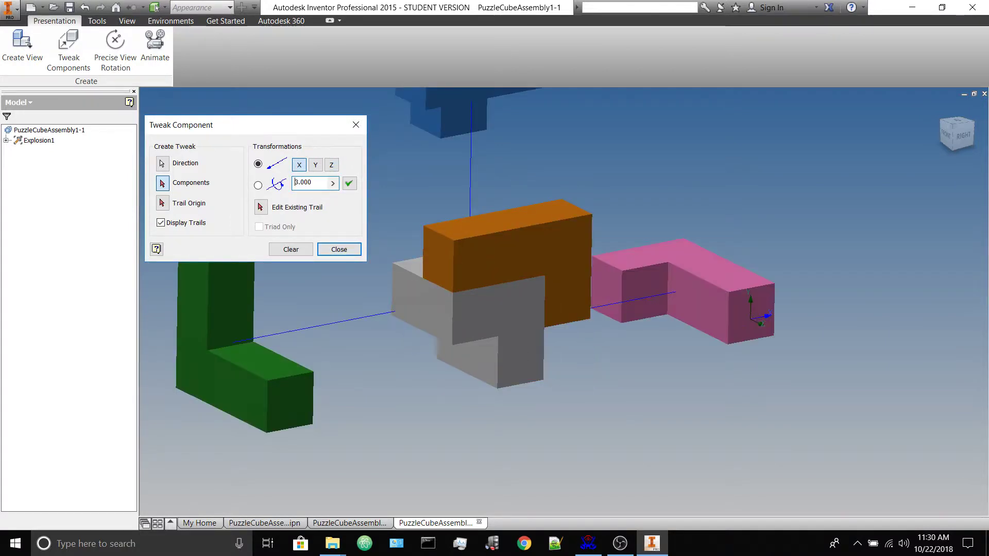
- Tweak the gray block straight down out of the cube by -3 along X, using its front side face as direction
left_click(334, 252)
left_click(69, 44)
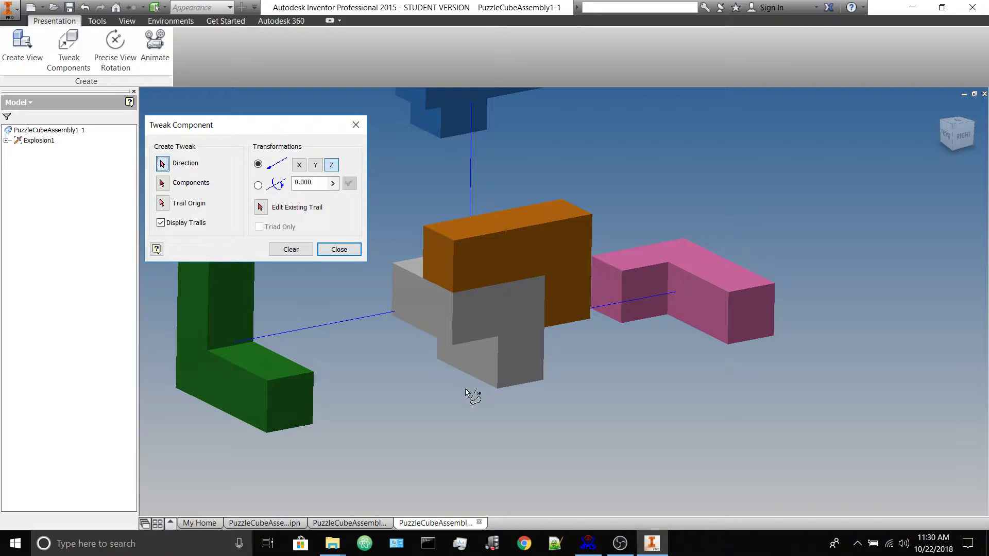
left_click(491, 309)
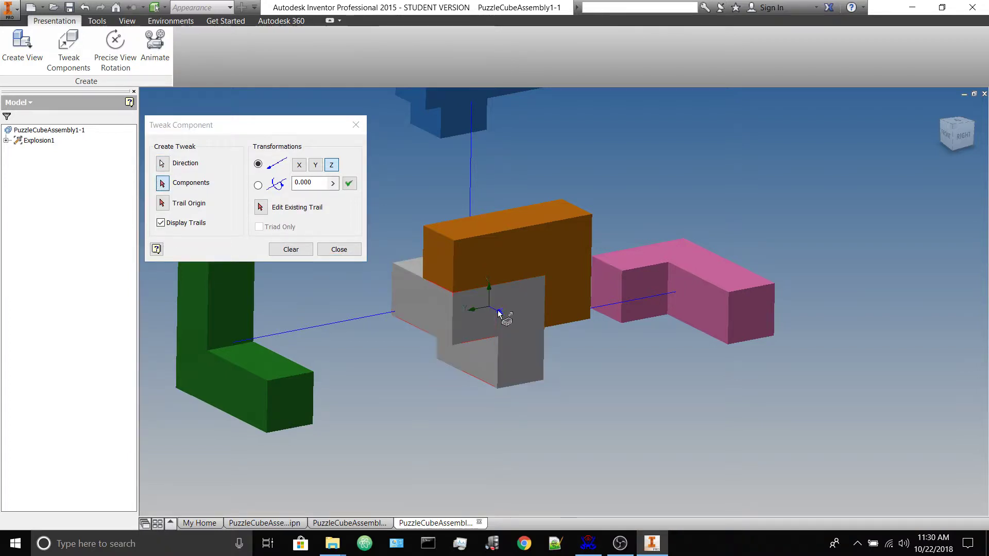
left_click(299, 164)
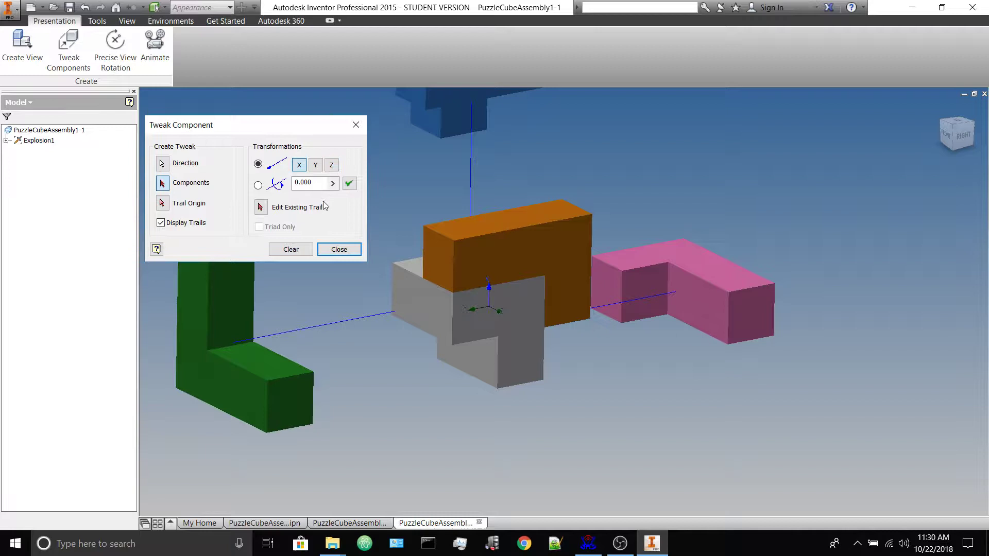
left_click(319, 186)
type("-")
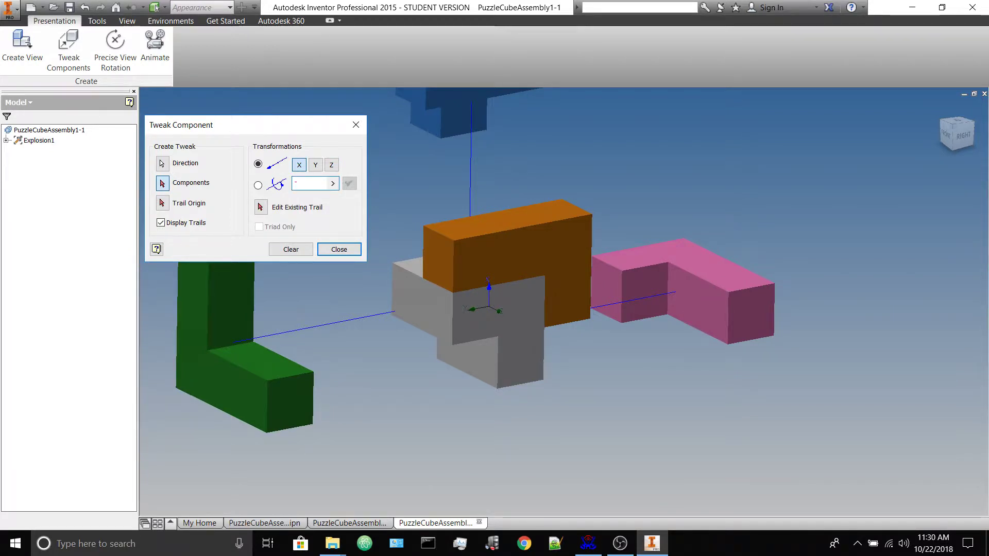
scroll(456, 292, "up", 3)
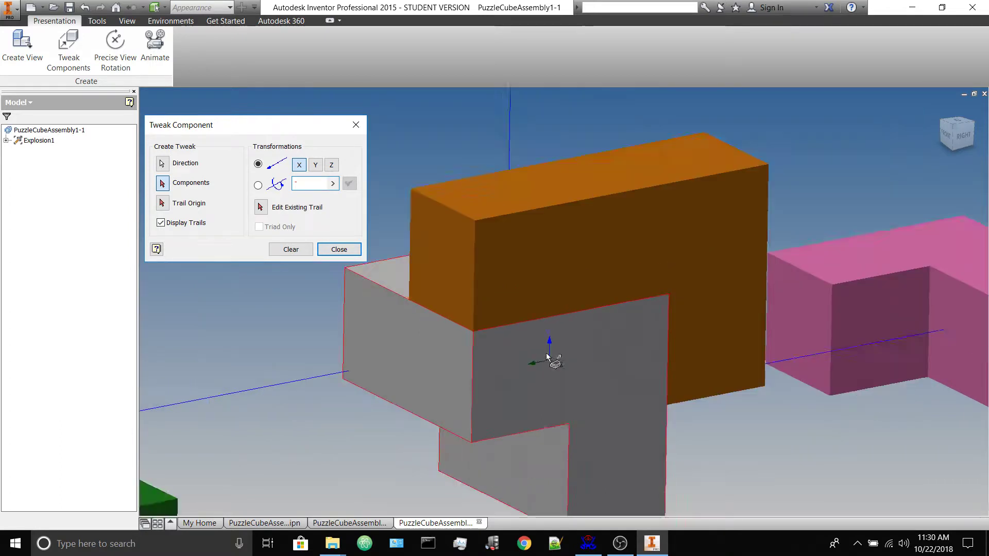
scroll(547, 356, "down", 3)
type("3")
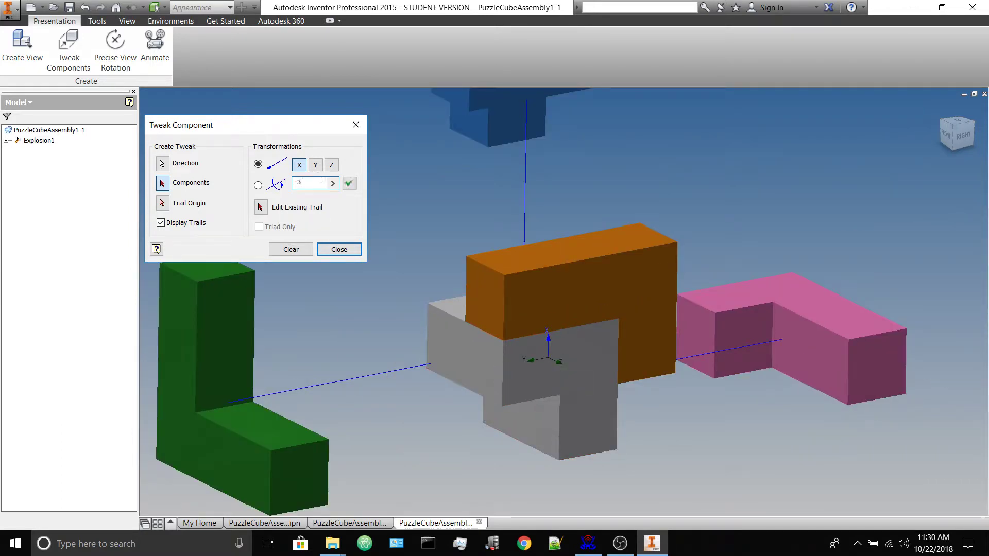
left_click(350, 248)
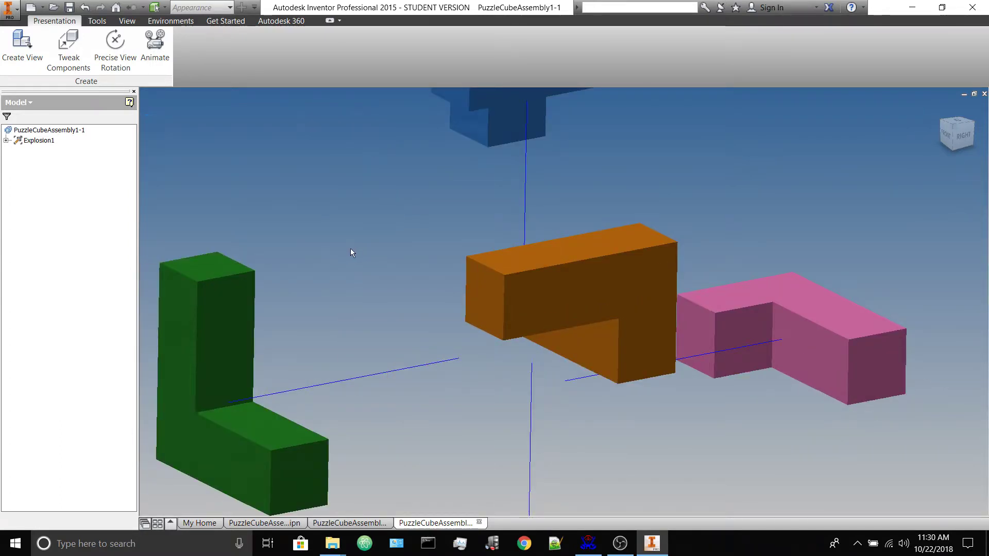
- Save the exploded presentation as PuzzleCubeAssembly1-1 in the PuzzleCube2018 folder
scroll(406, 271, "down", 2)
middle_click_drag(415, 330, 418, 294)
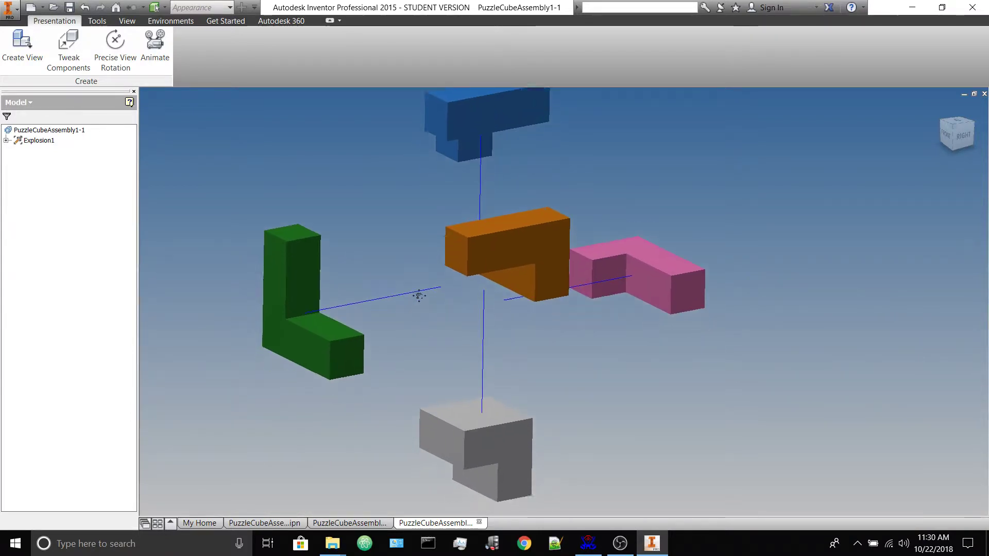
left_click(955, 129)
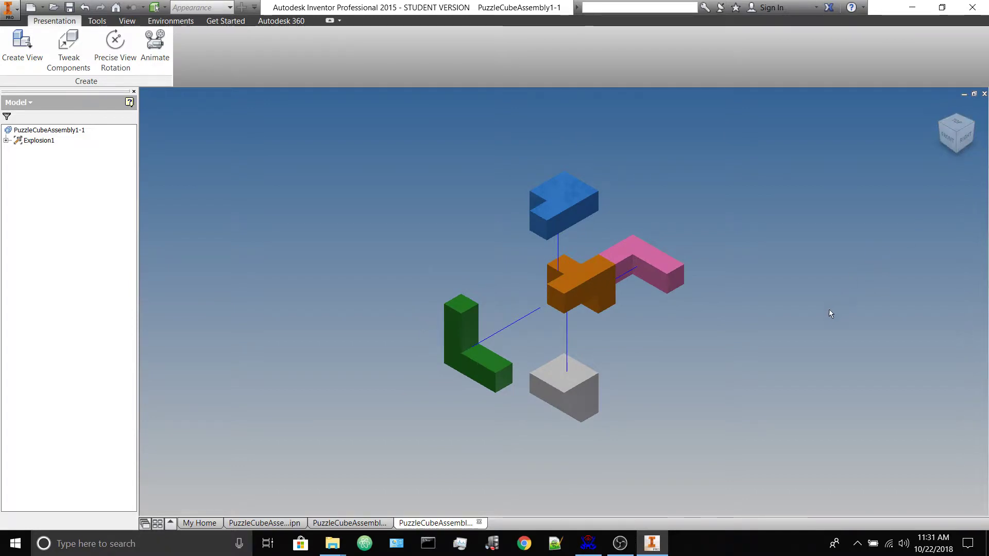
mouse_move(952, 129)
left_mouse_down()
mouse_move(949, 113)
mouse_move(962, 153)
mouse_move(978, 149)
mouse_move(978, 158)
left_mouse_up()
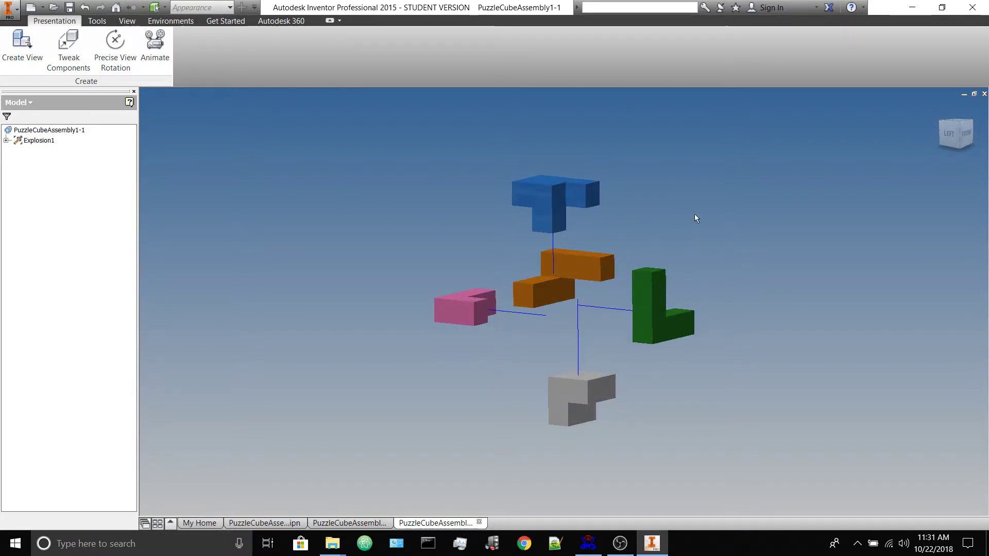
left_click(70, 7)
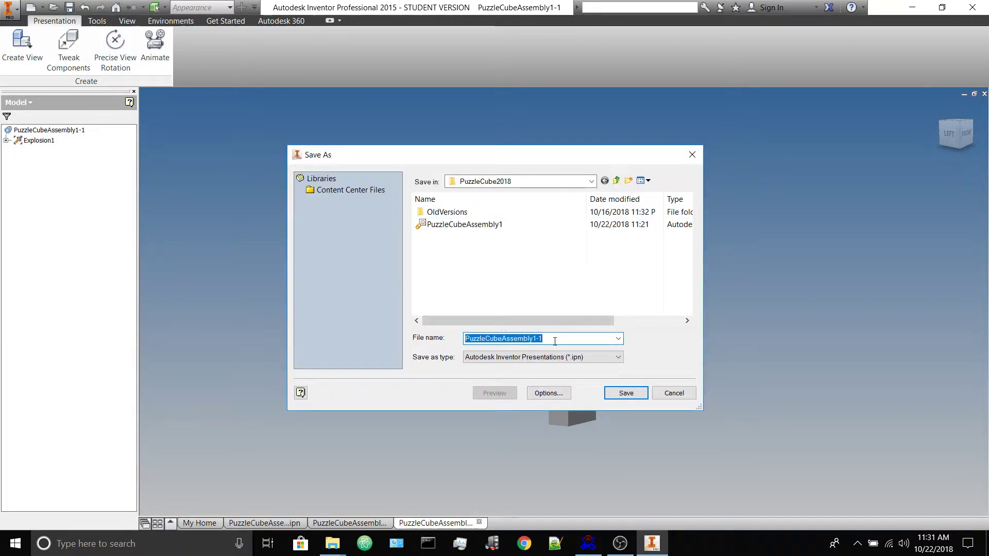
left_click(625, 394)
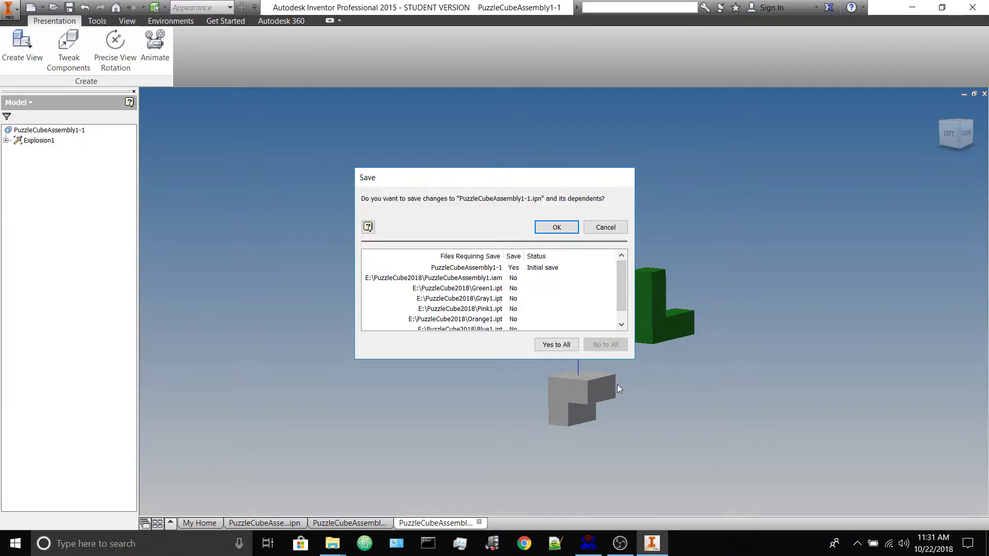
left_click(540, 230)
- Review the exploded view on Sheet:2 of the PuzzleCubeAssembly1 drawing and return to the PuzzleCubeAssembly1-1 presentation
left_click(349, 523)
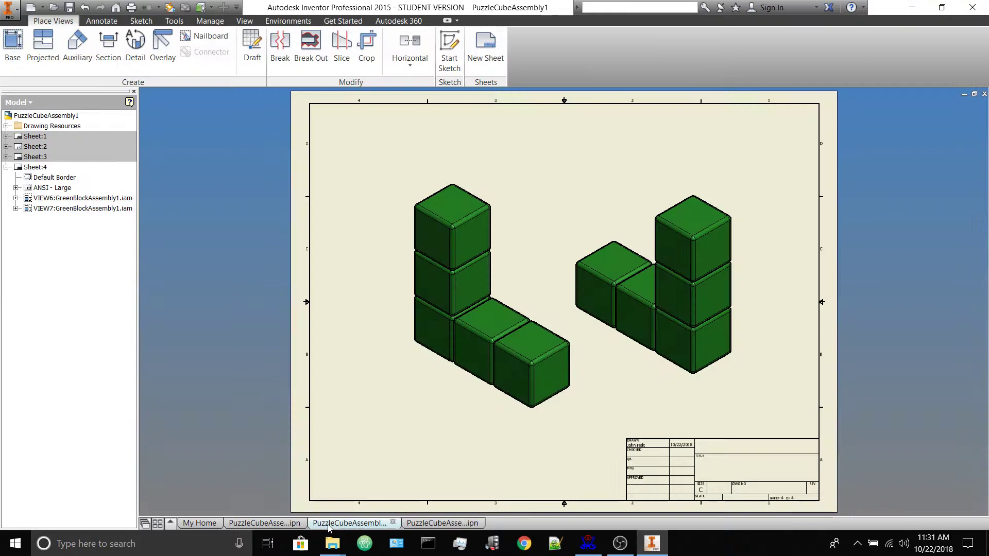
double_click(35, 146)
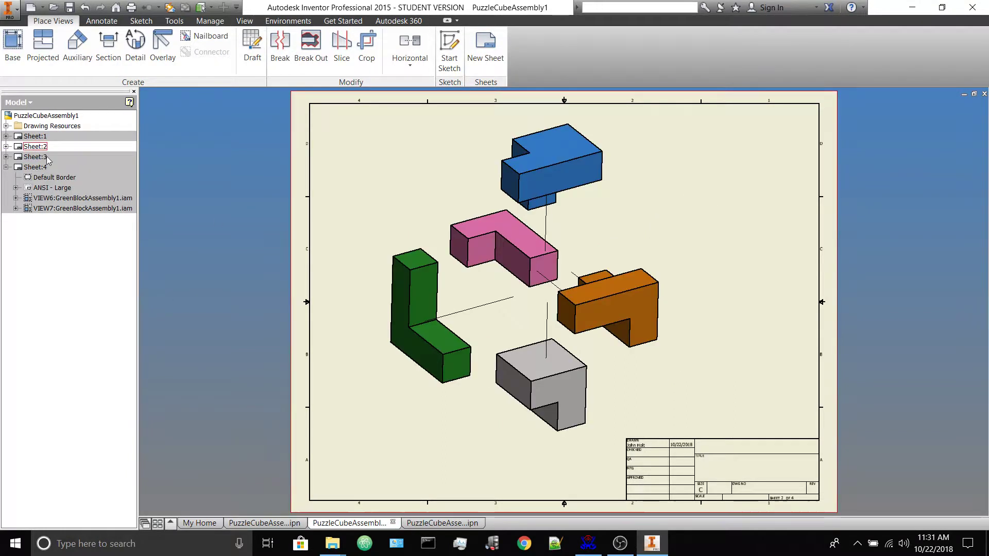
left_click(442, 523)
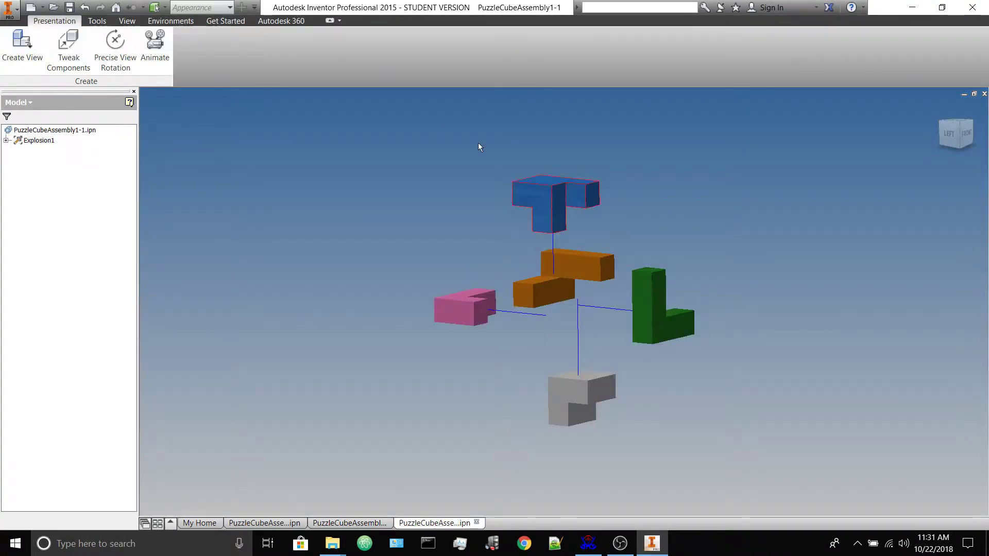
- Animate the explosion forward and in reverse with interval 10 and 2 repetitions, and save the presentation with all its dependents
left_click(154, 42)
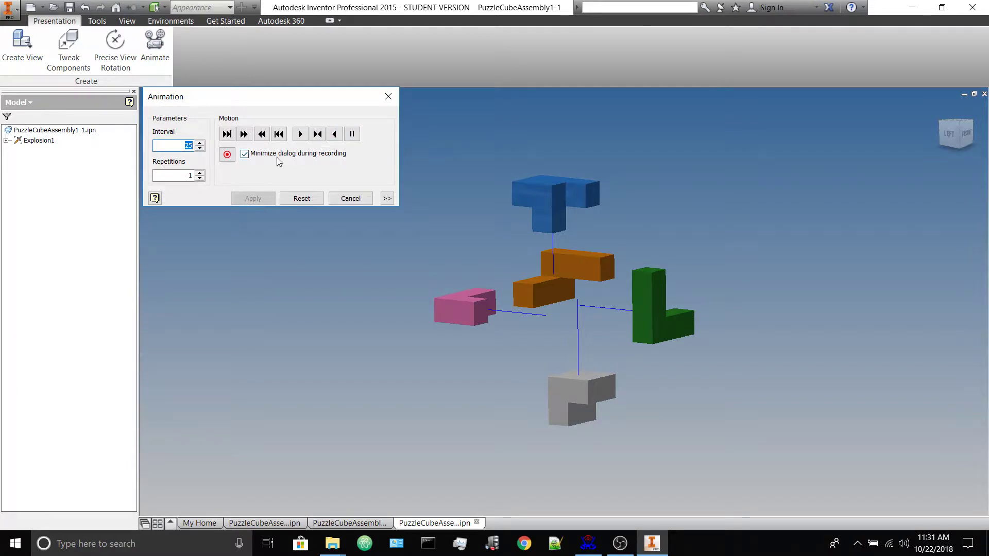
type("10")
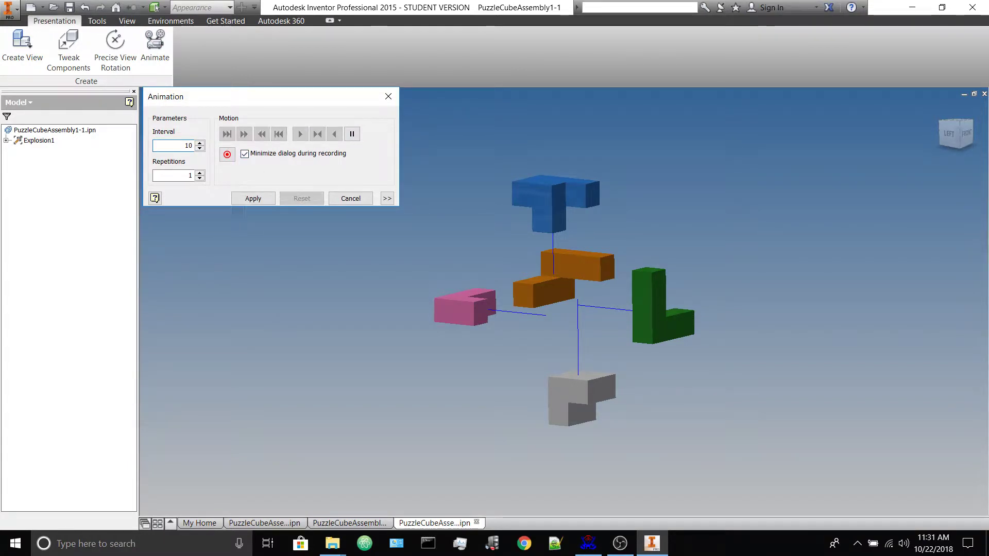
left_click(200, 173)
left_click(239, 198)
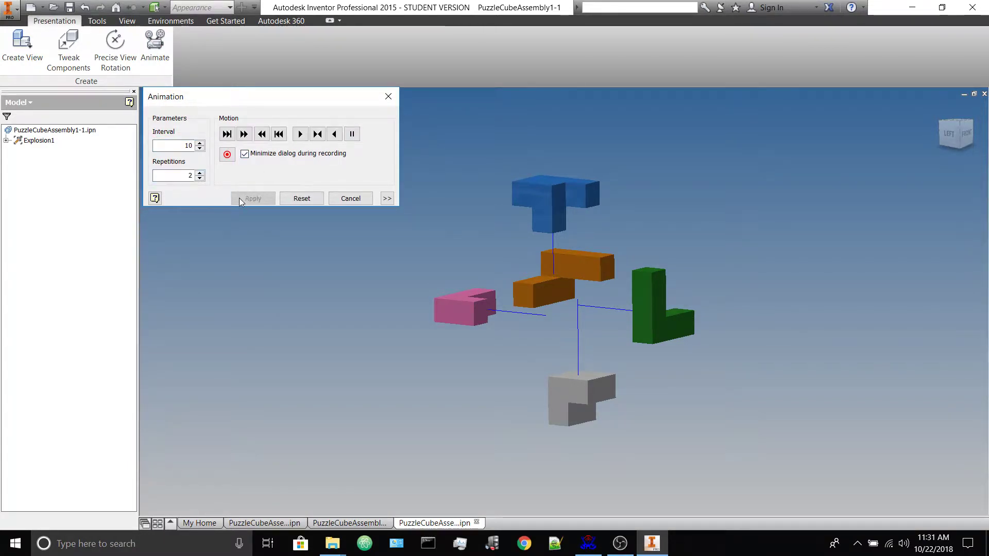
left_click(319, 135)
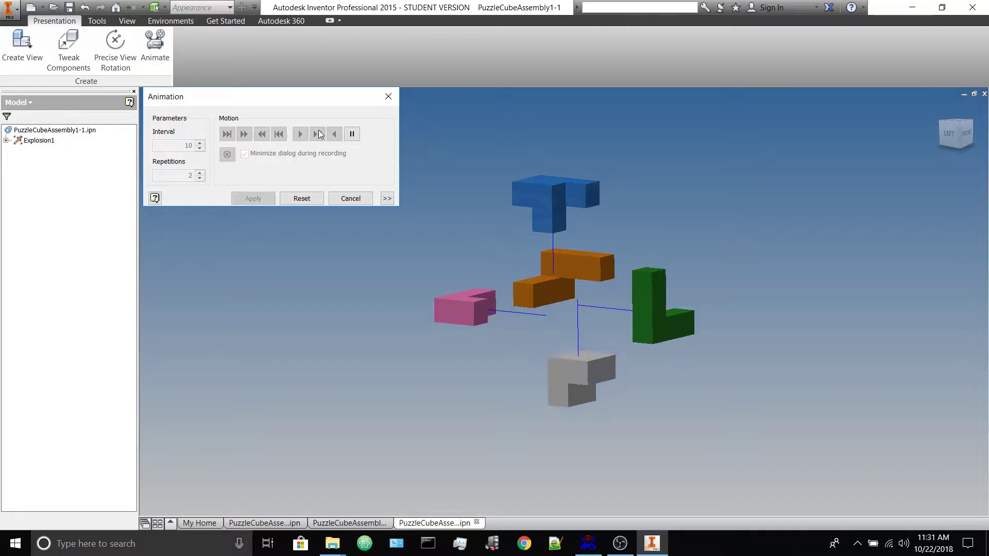
left_click(351, 199)
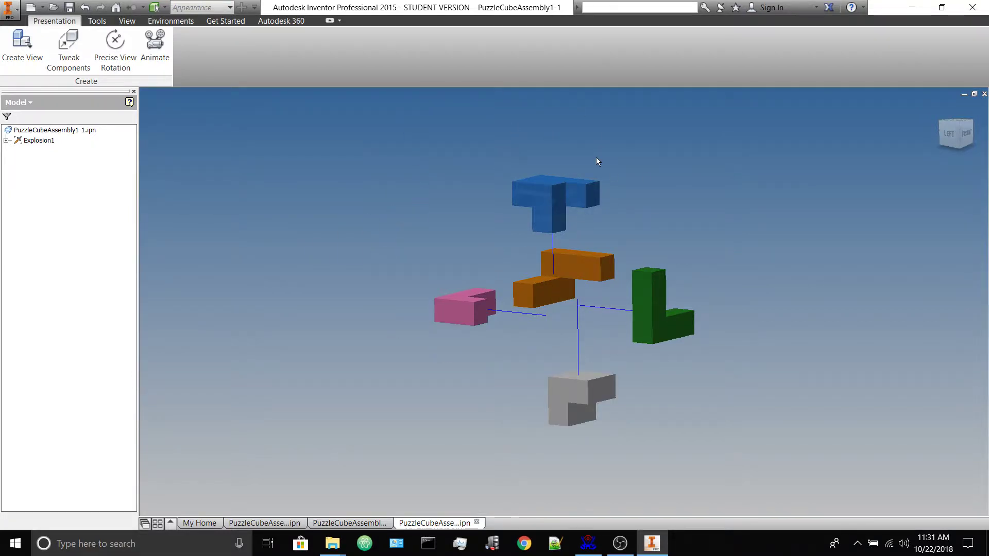
left_click(70, 8)
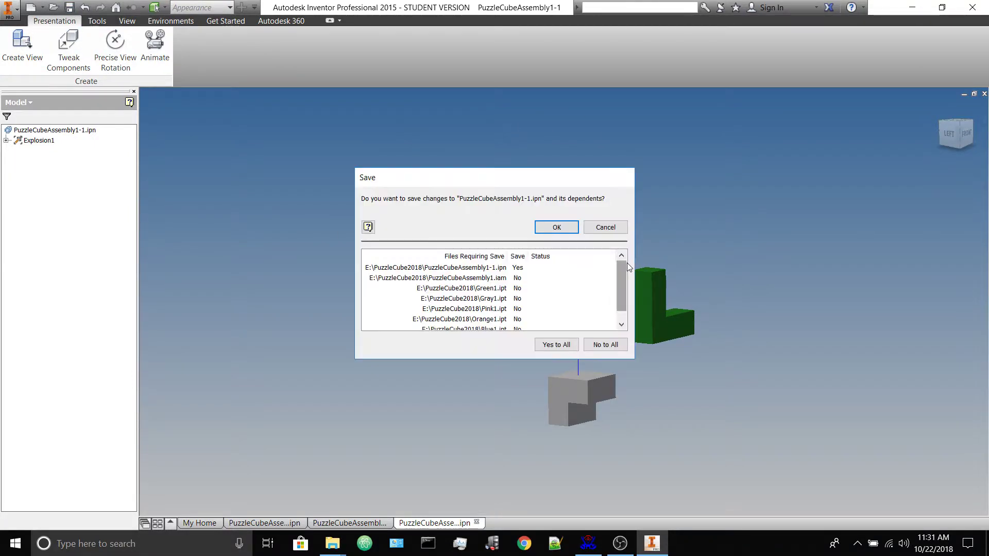
left_click(570, 346)
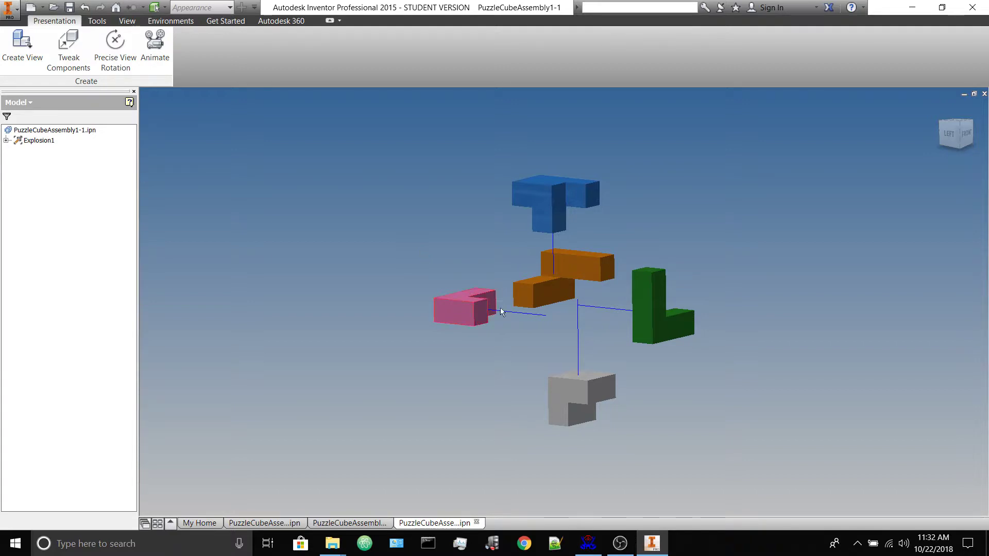
- Review Sheets 1, 2, 4 and 3 of the PuzzleCubeAssembly1 drawing, ending on Sheet:4
left_click(348, 522)
double_click(31, 136)
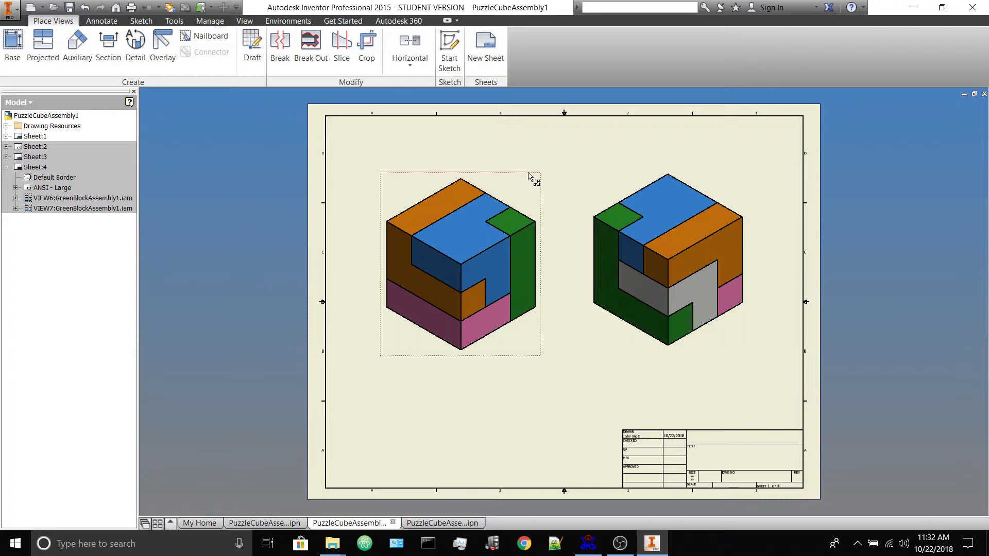
double_click(35, 146)
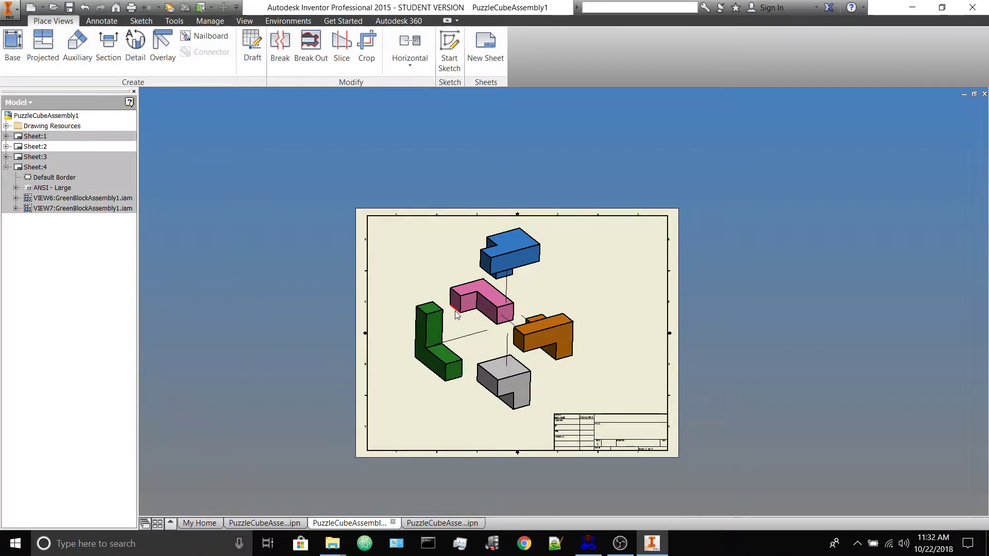
double_click(40, 167)
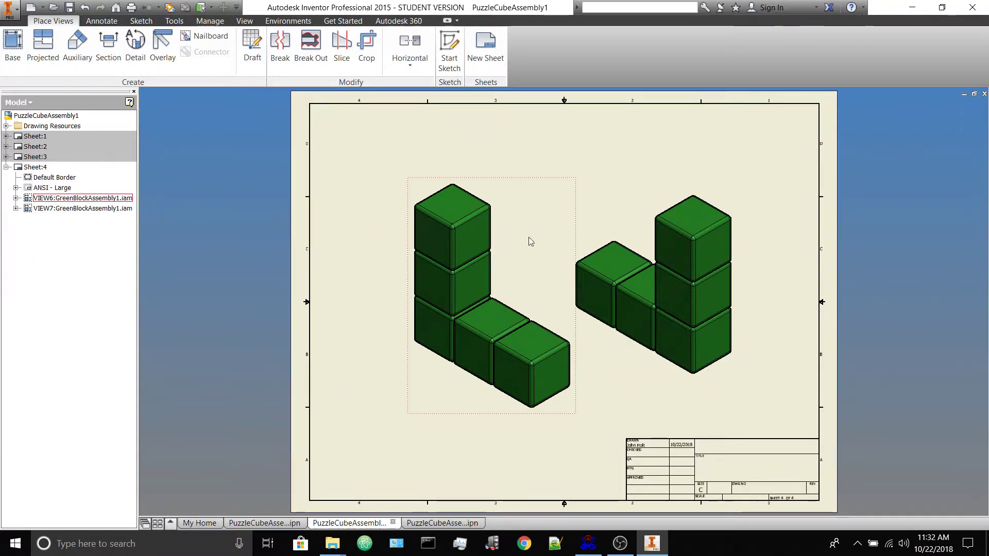
double_click(35, 157)
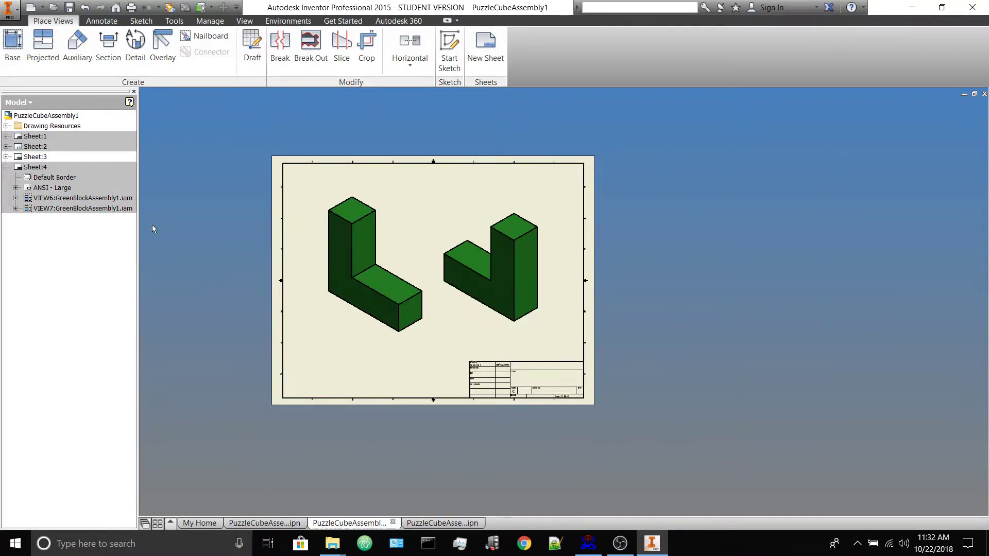
double_click(36, 167)
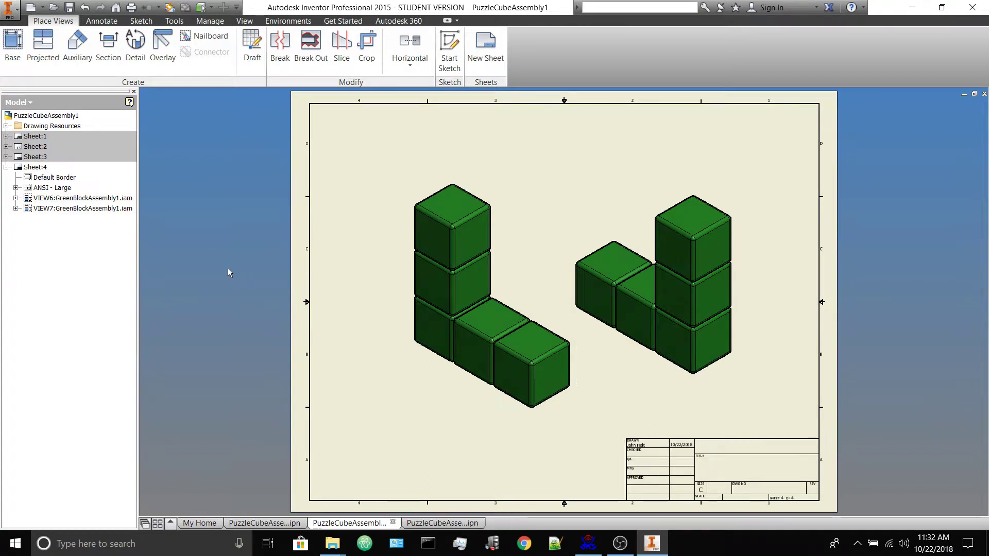
- Create a new drawing file and collapse its Sheet:1 entry in the model tree
left_click(43, 7)
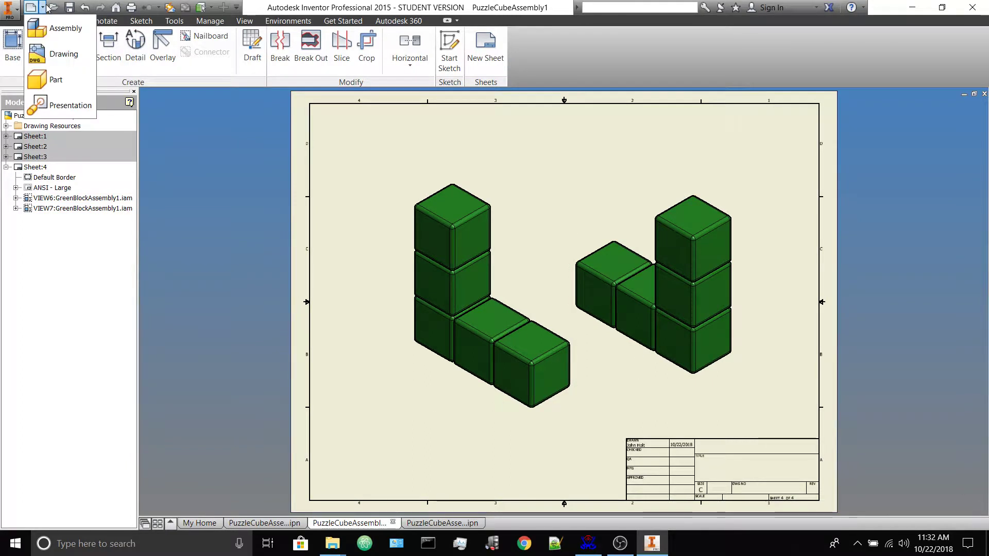
left_click(53, 54)
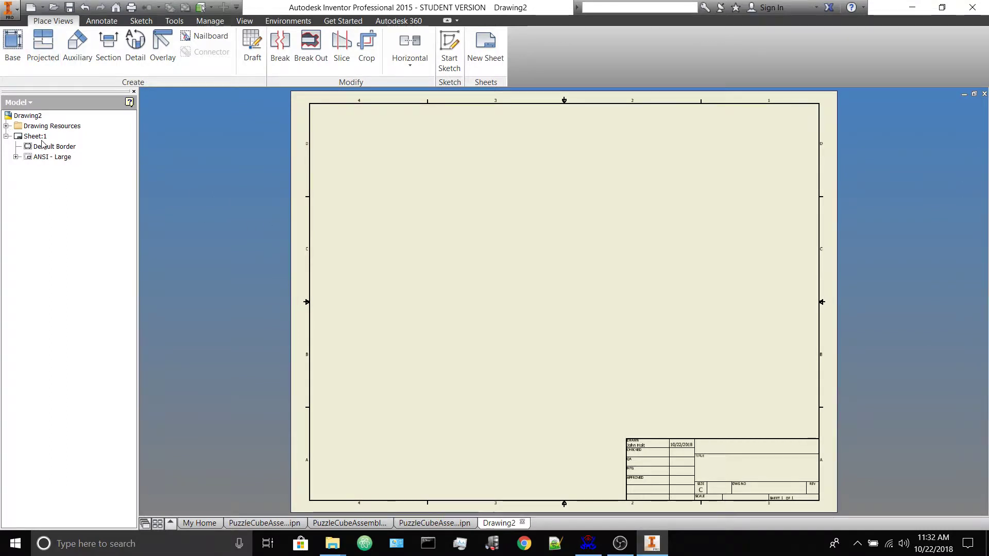
left_click(35, 137)
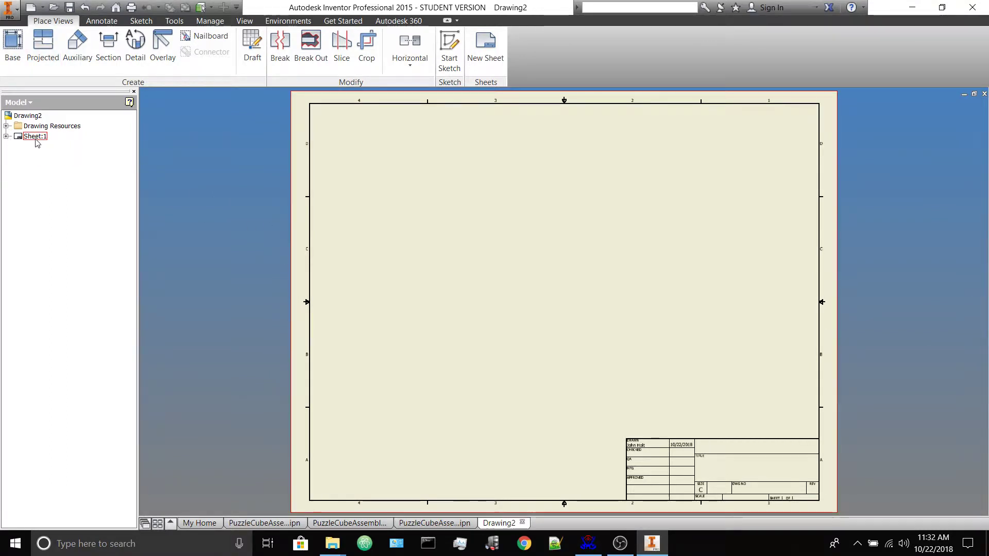
- Start a base view on Sheet:1 using PuzzleCubeAssembly1.iam from the PuzzleCube2018 folder as the source model
left_click(13, 47)
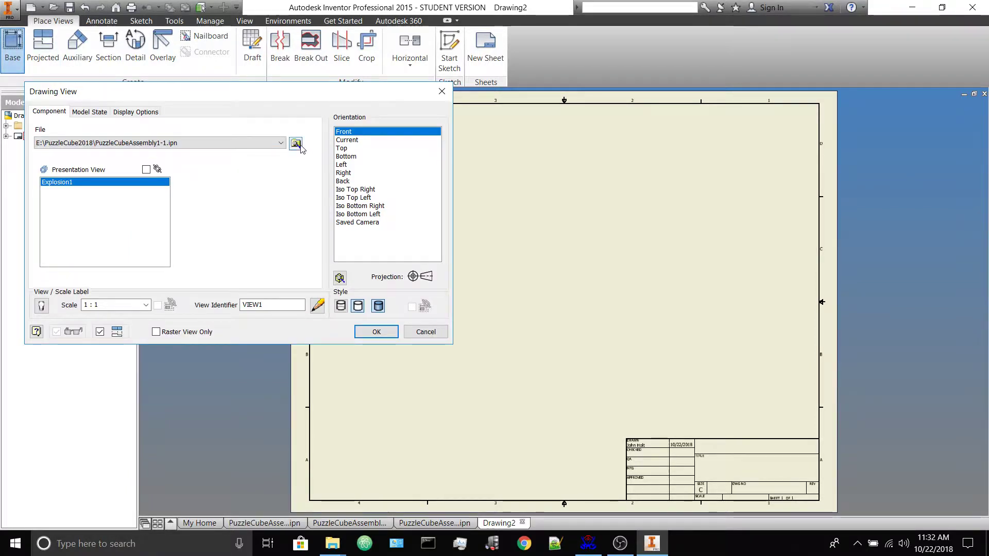
left_click(296, 143)
scroll(238, 216, "down", 2)
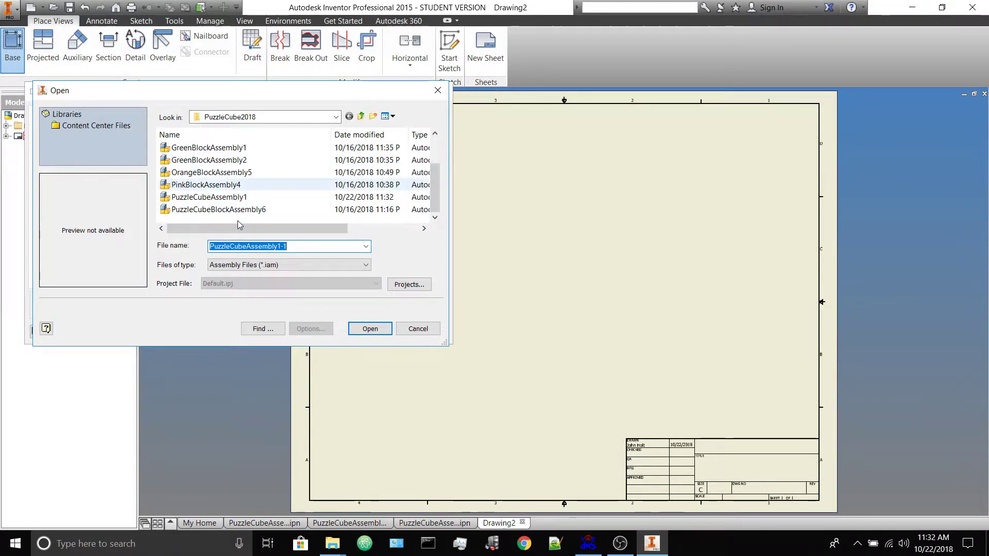
left_click(239, 209)
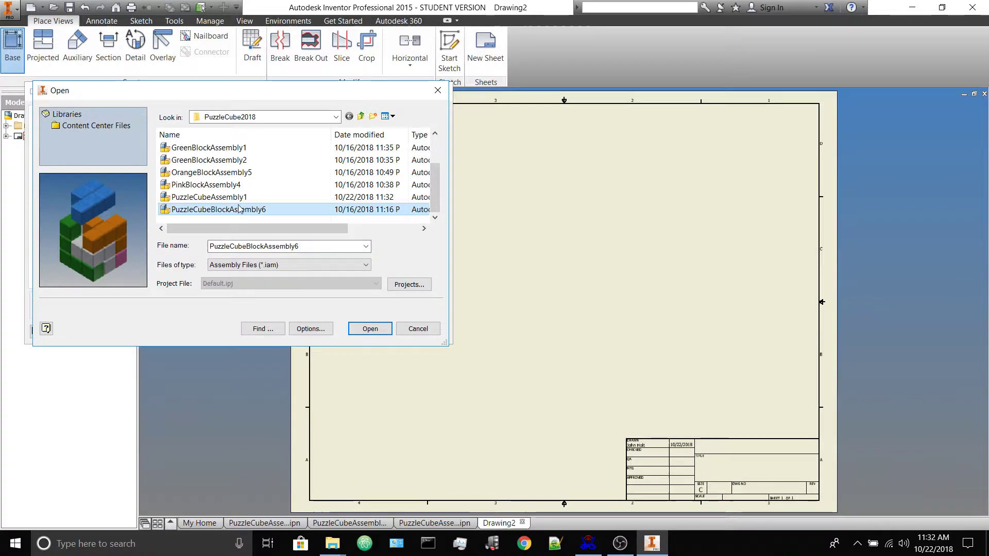
scroll(238, 203, "up", 1)
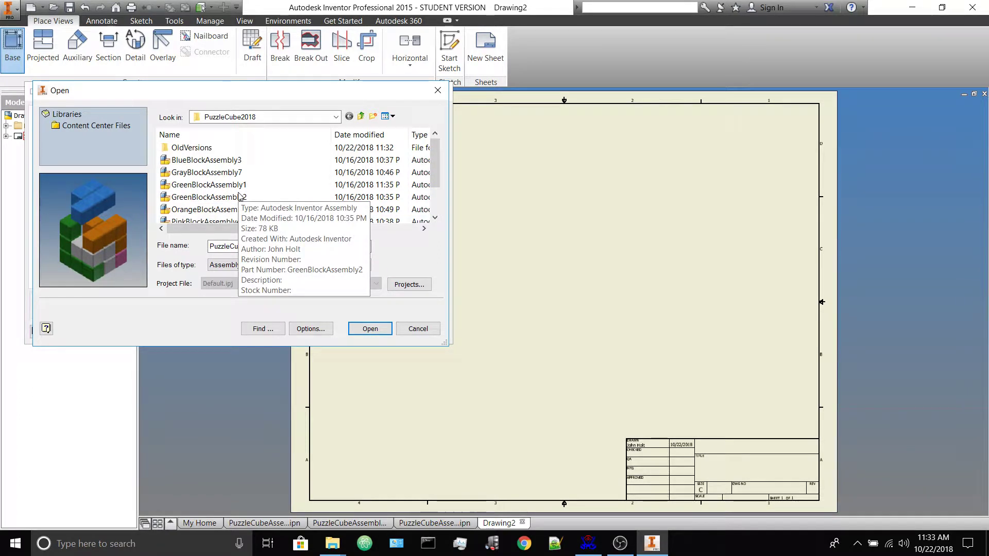
scroll(237, 198, "down", 1)
left_click(231, 199)
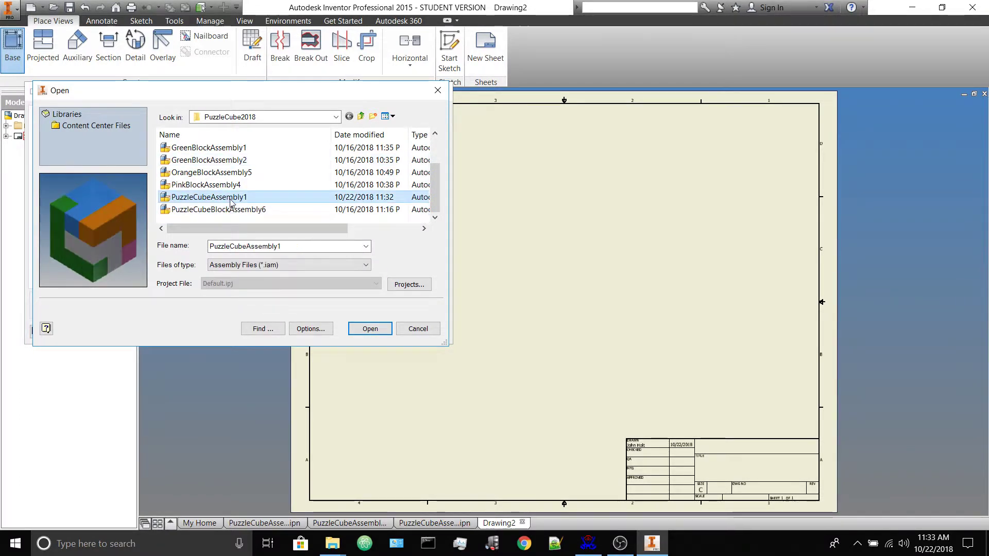
left_click(370, 328)
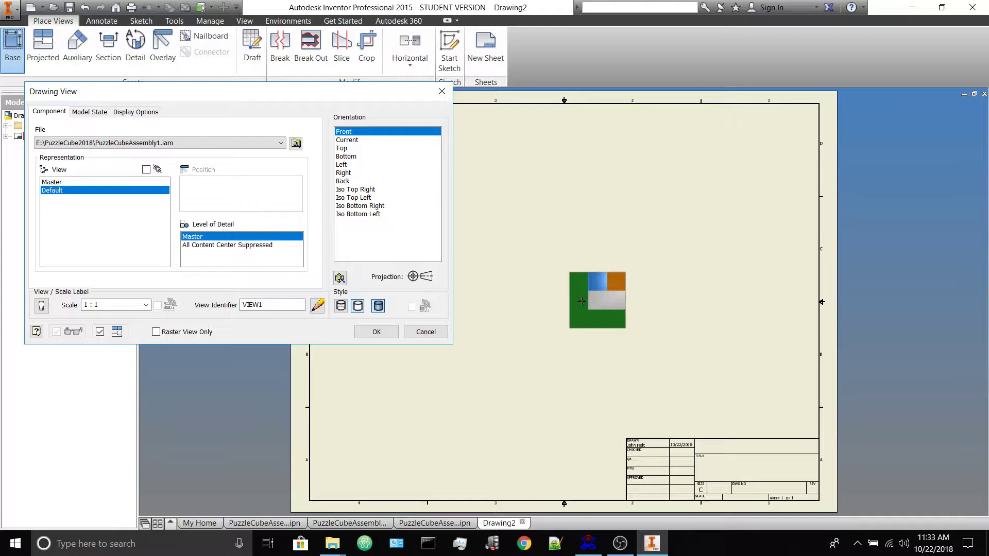
- Give the base view a custom isometric home orientation showing the cube's top, front and right faces
left_click(340, 279)
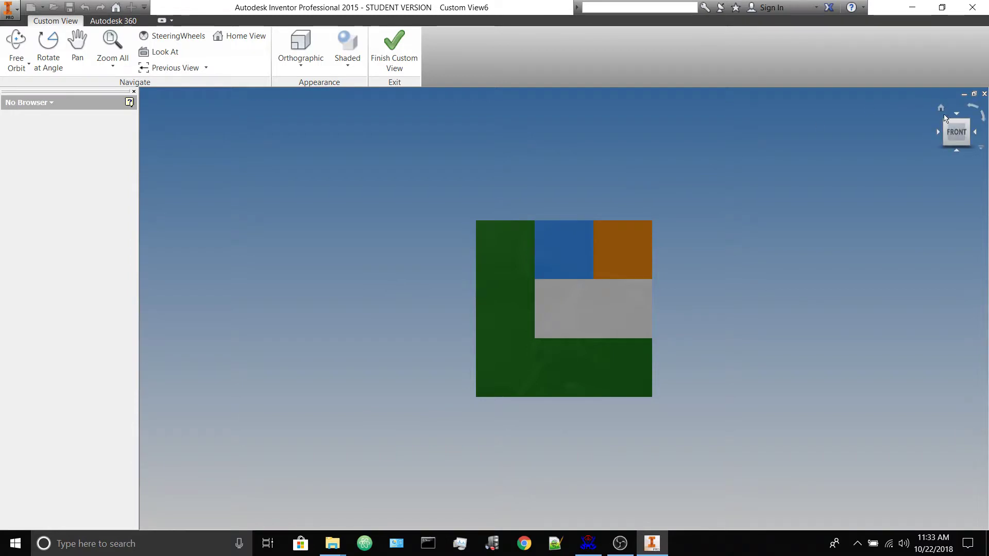
left_click(941, 109)
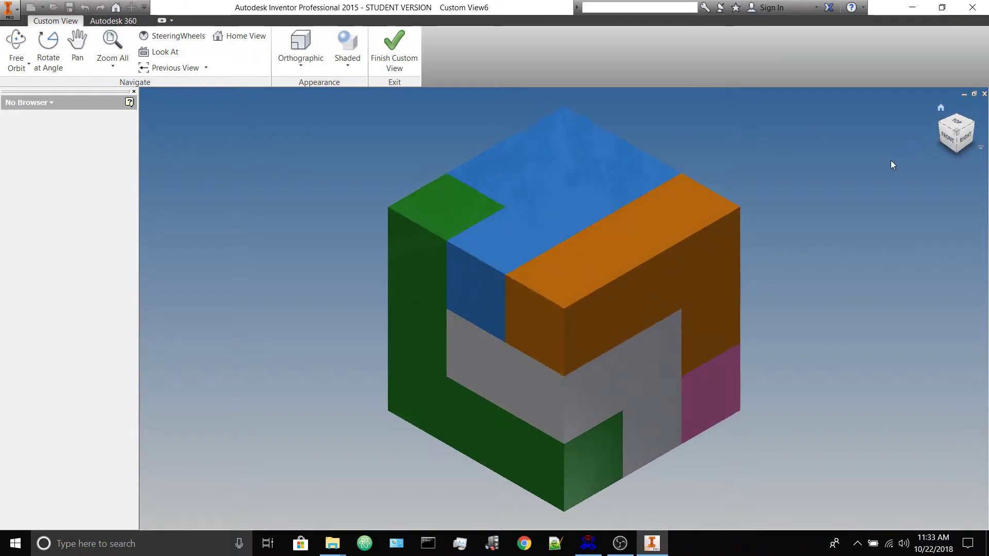
mouse_move(956, 148)
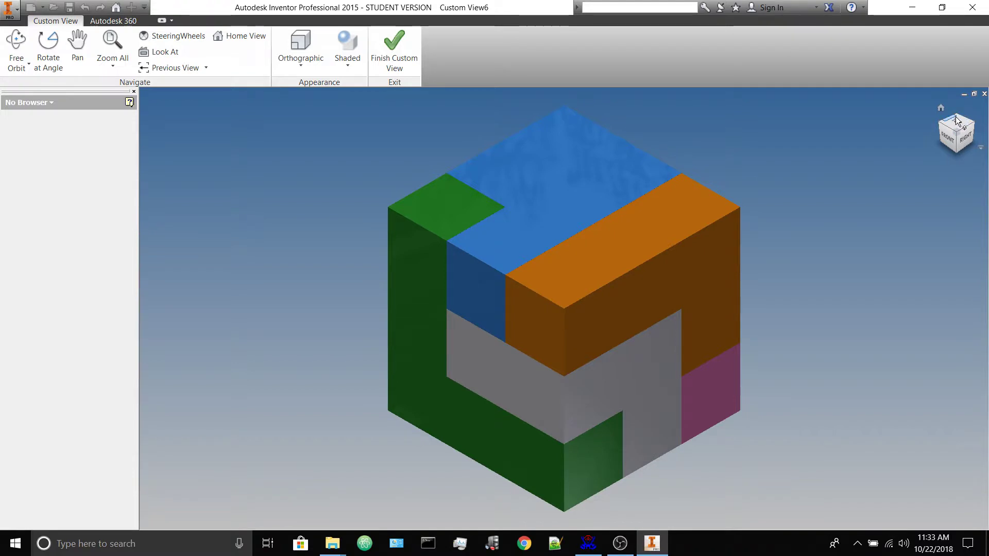
right_click(959, 120)
left_click_drag(959, 120, 867, 167)
right_click(877, 204)
left_click(941, 107)
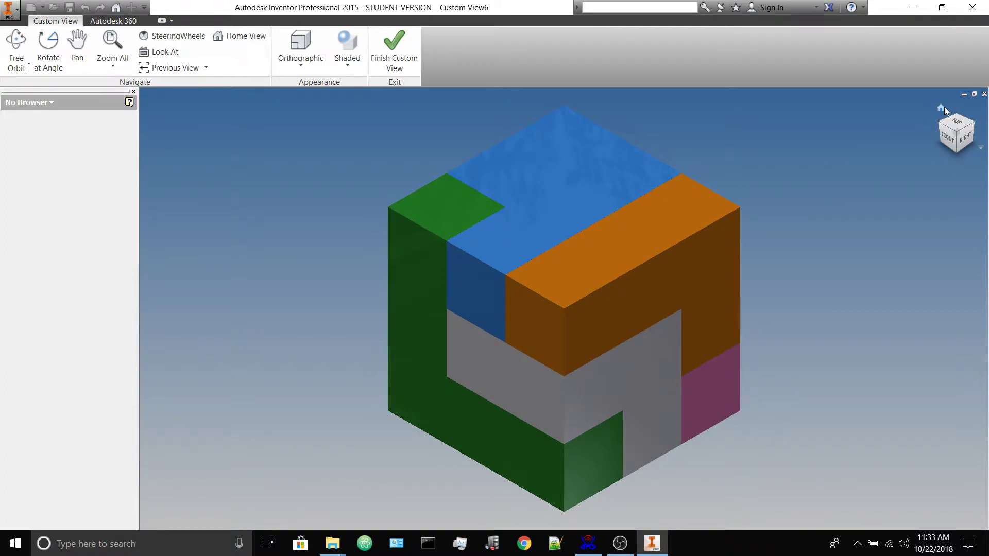
left_click(404, 64)
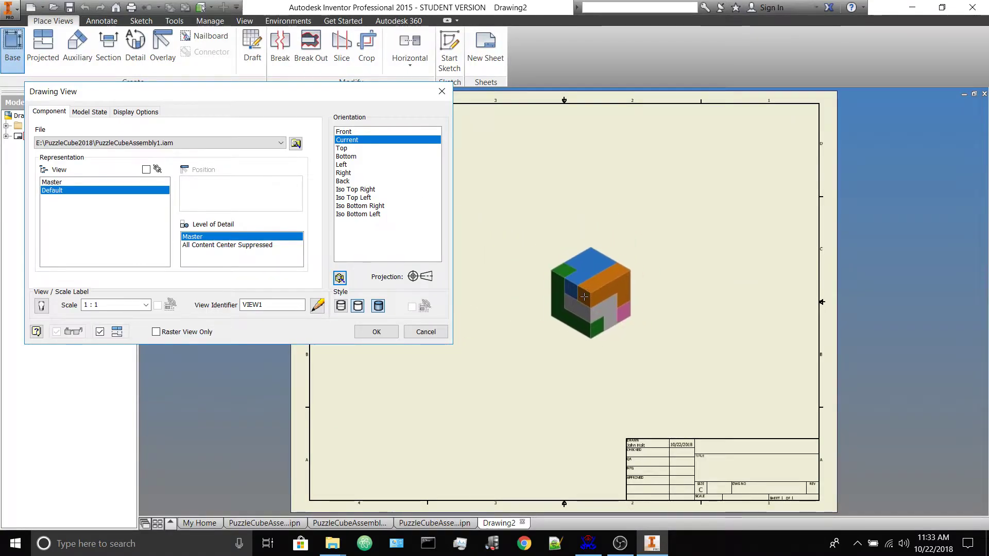
- Try scales of 2 and 3 for the base view
left_click_drag(103, 305, 80, 305)
type("2")
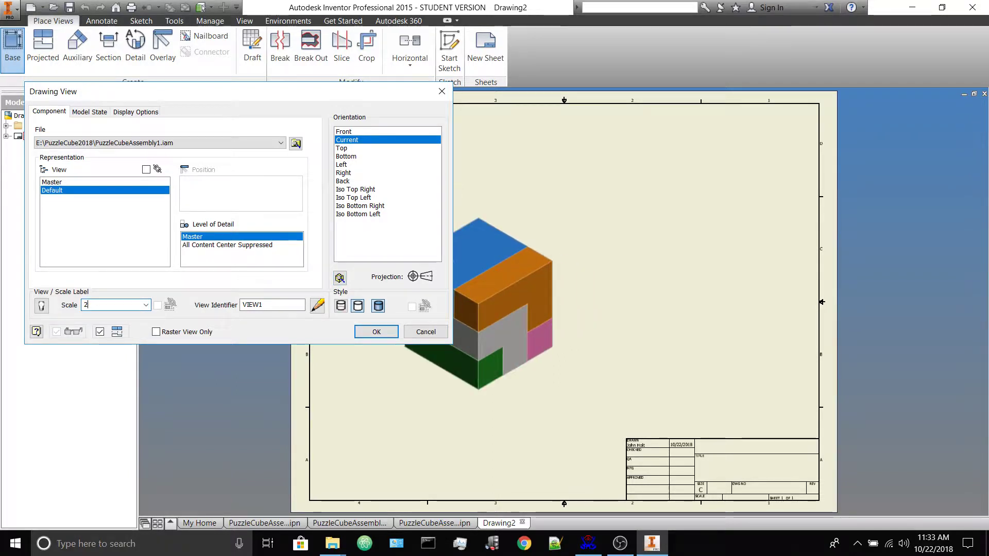
left_click(103, 306)
key("BackSpace")
type("3")
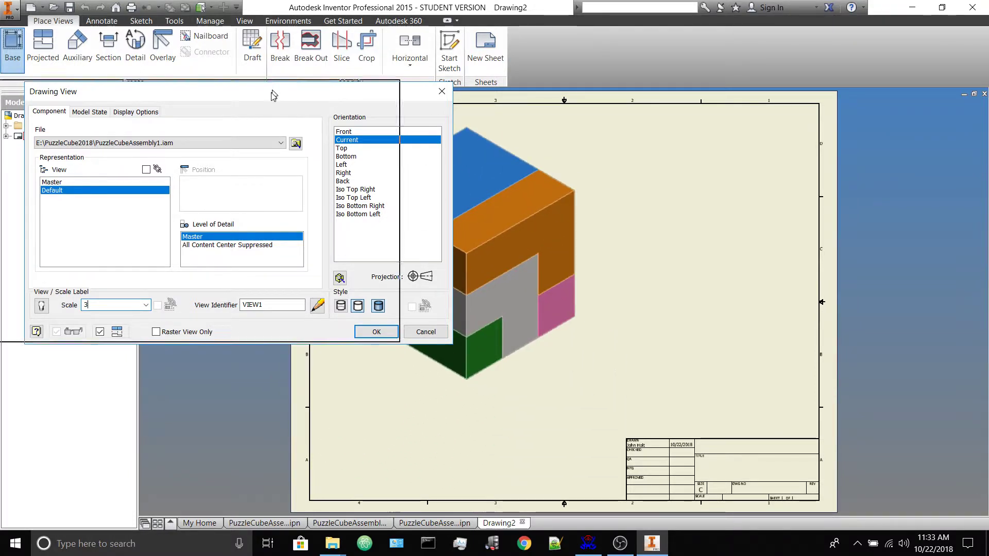
- Set the base view's scale to 2.5 and place it on the left half of the sheet without projected views
left_click_drag(272, 93, 218, 92)
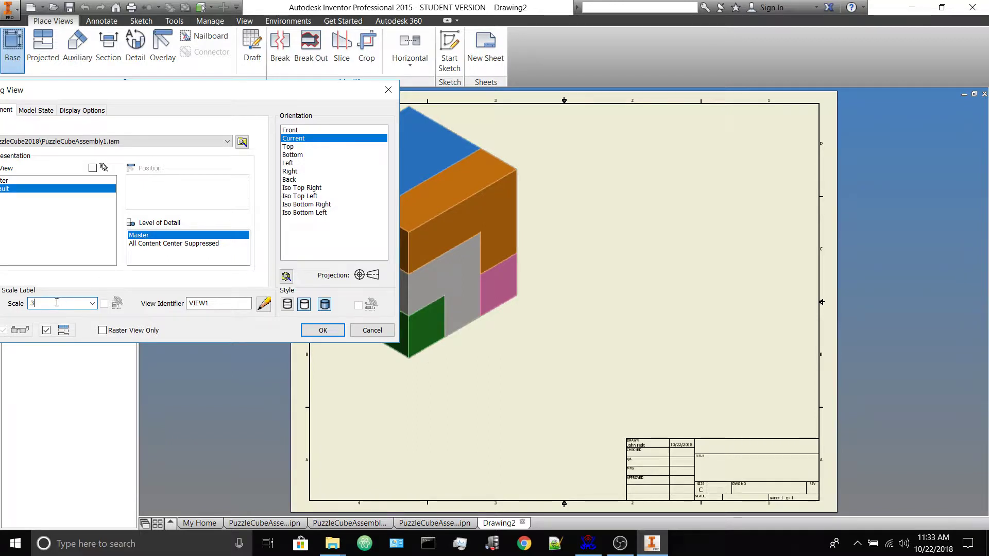
type("2.5")
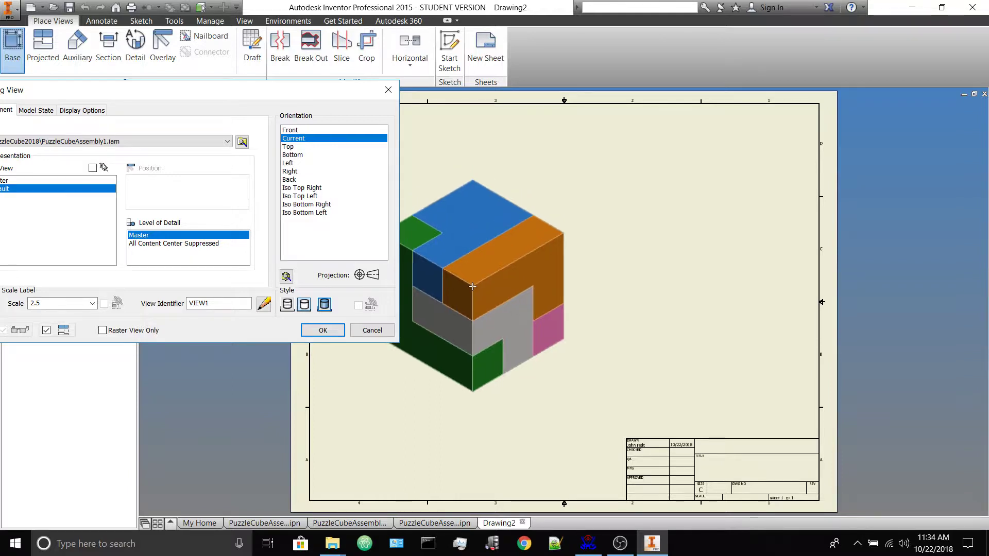
left_click(476, 284)
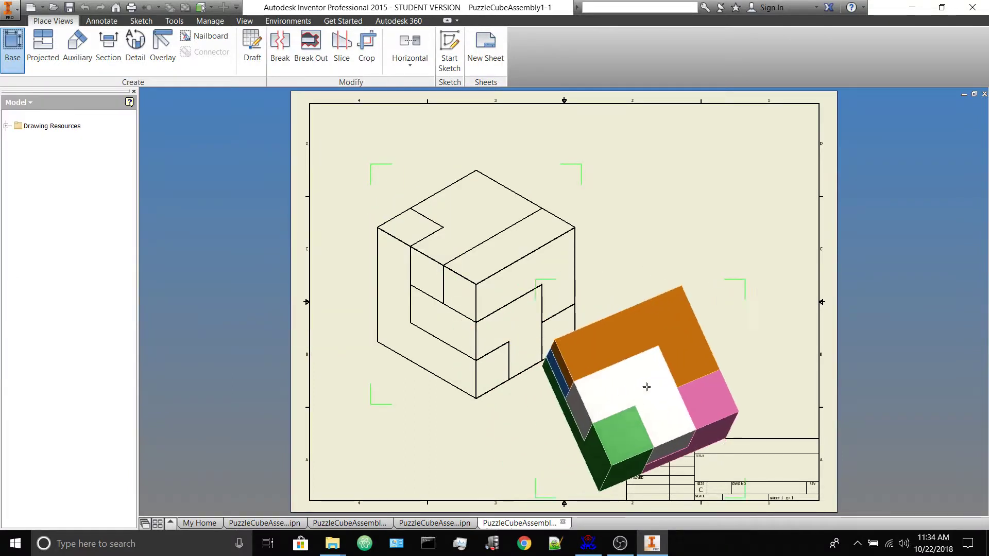
right_click(683, 284)
left_click(704, 291)
- Edit the placed isometric view so that it is shaded with hidden lines removed
right_click(377, 171)
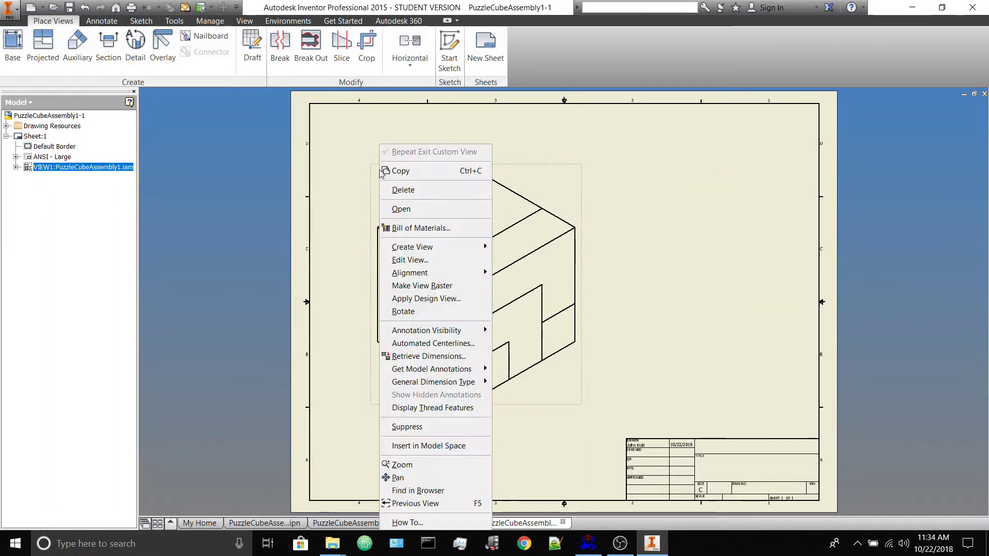
left_click(334, 199)
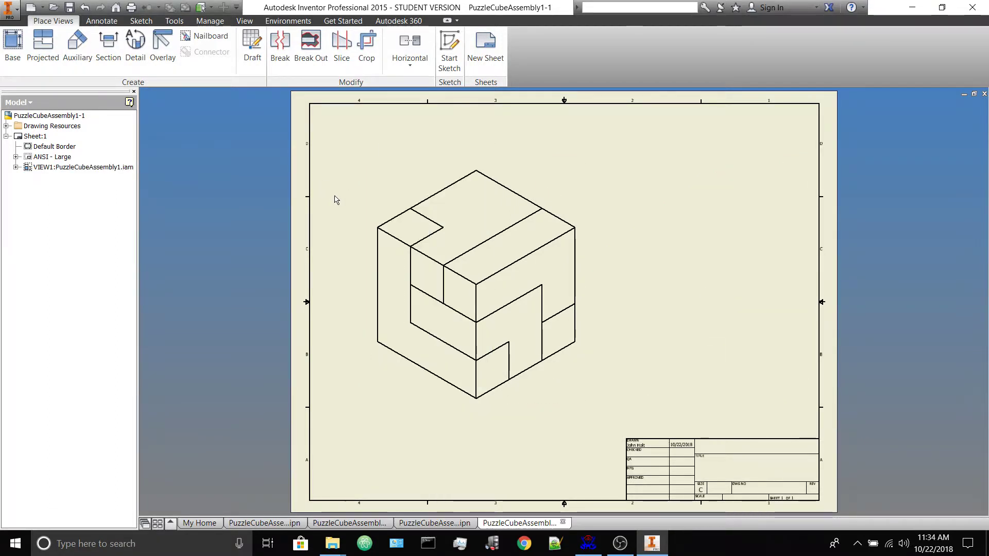
right_click(396, 199)
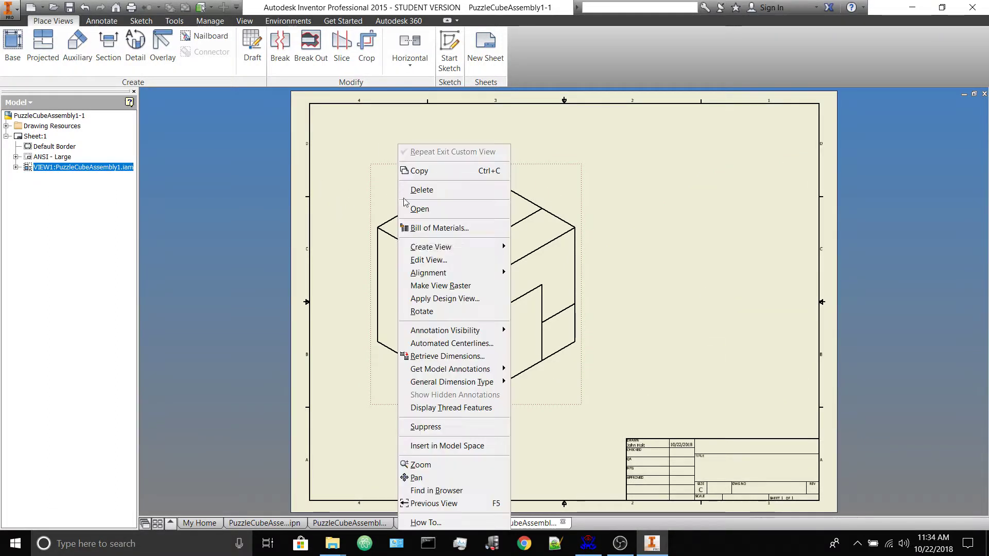
left_click(439, 261)
left_click(324, 304)
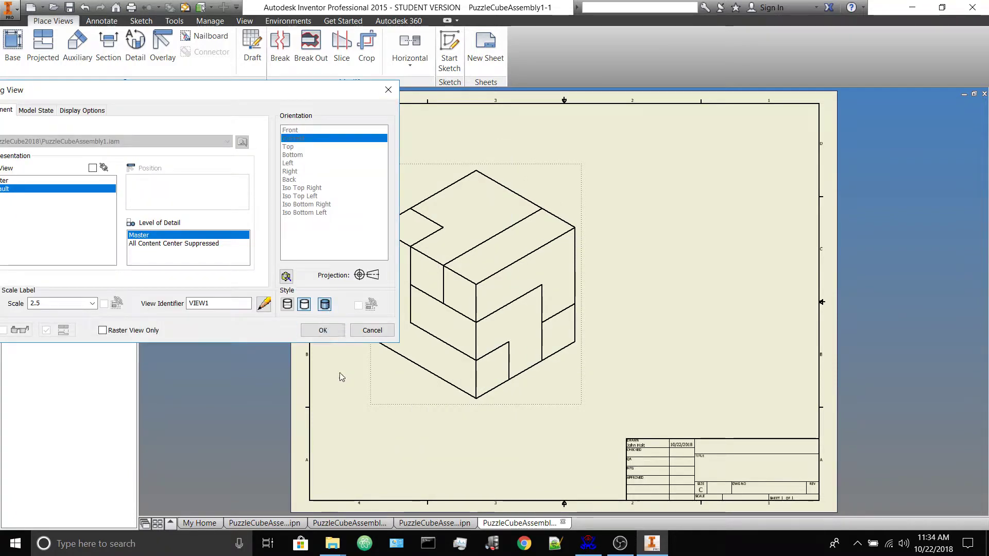
left_click(329, 331)
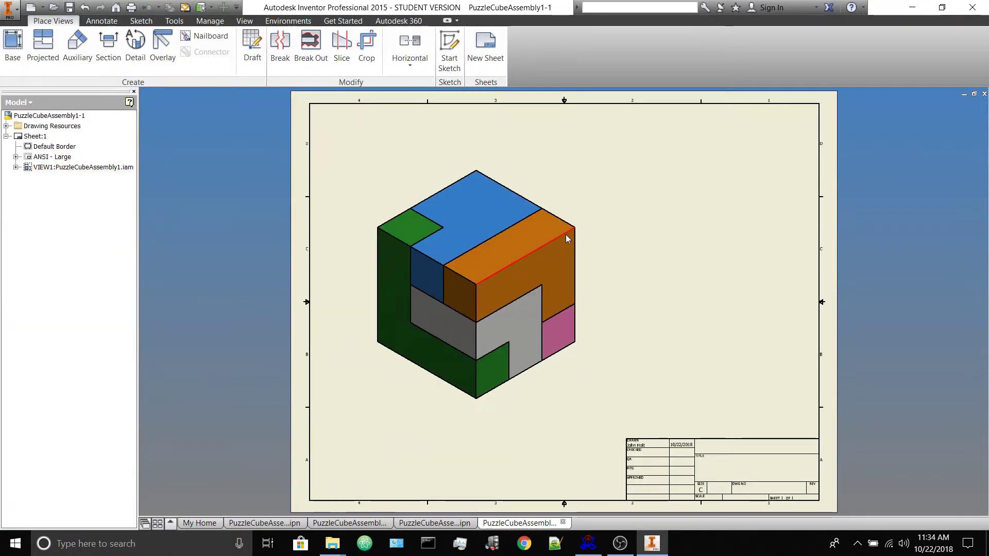
- Start a second base view on Sheet:1 from PuzzleCubeAssembly1.iam
left_click(12, 46)
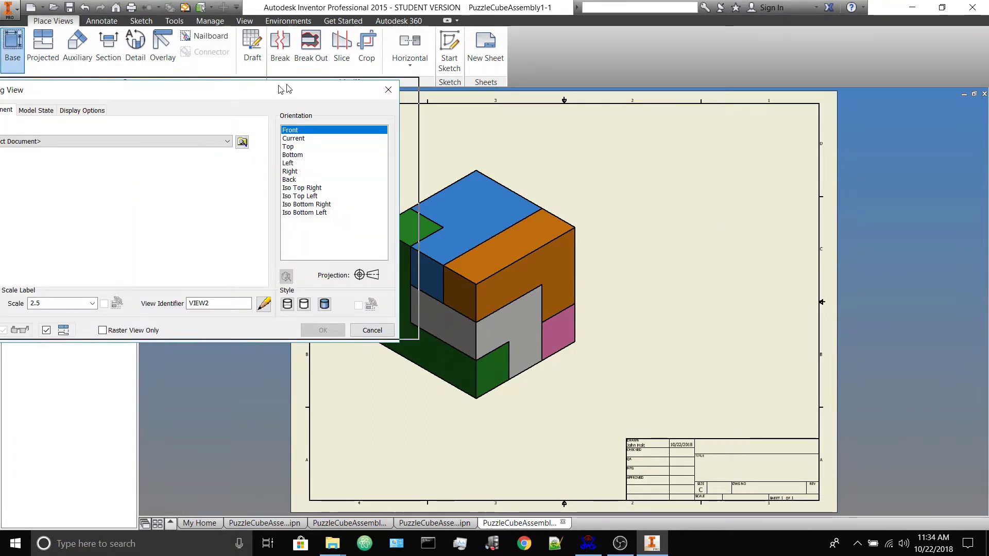
left_click(326, 126)
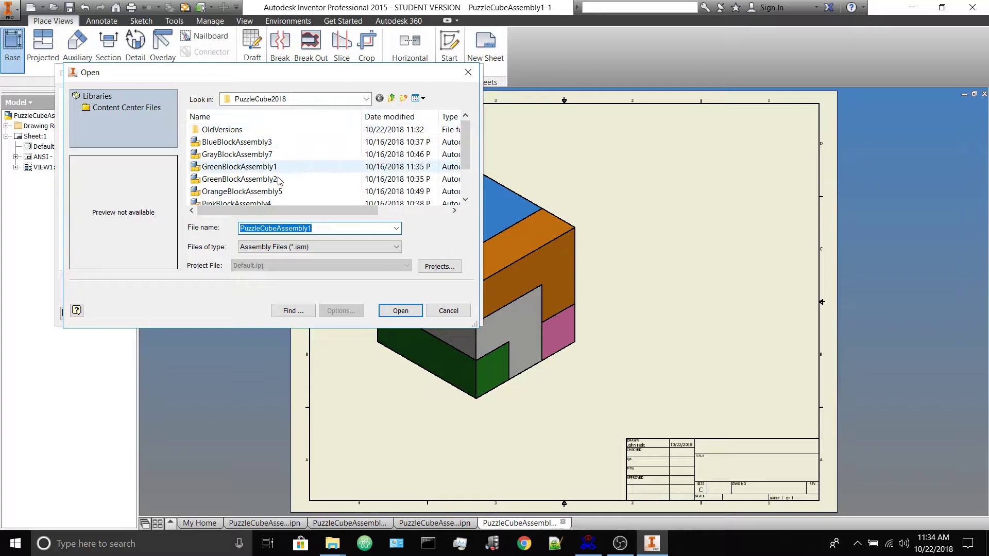
left_click(401, 311)
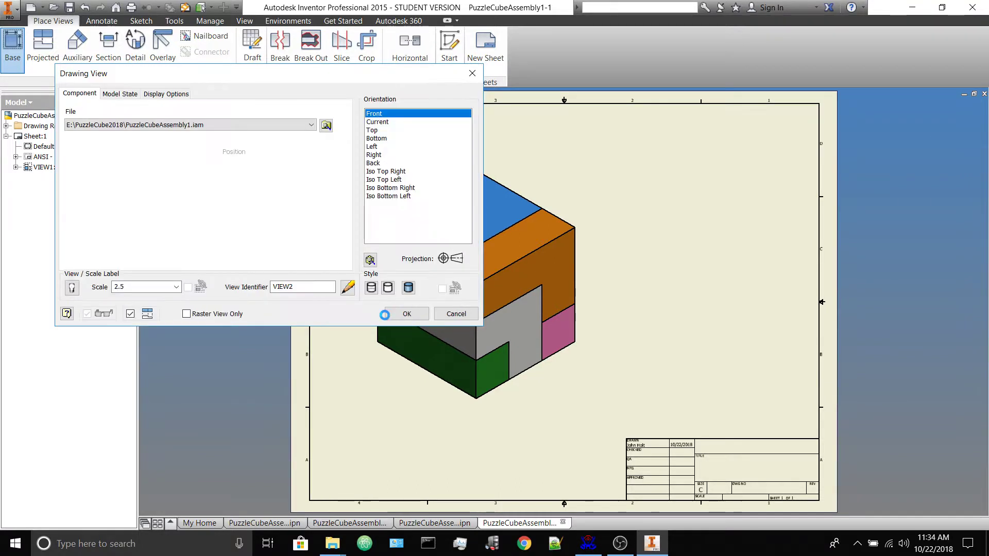
- Orient the second view to the opposite isometric showing top, back and left faces, and place it to the right of the first view
left_click(370, 260)
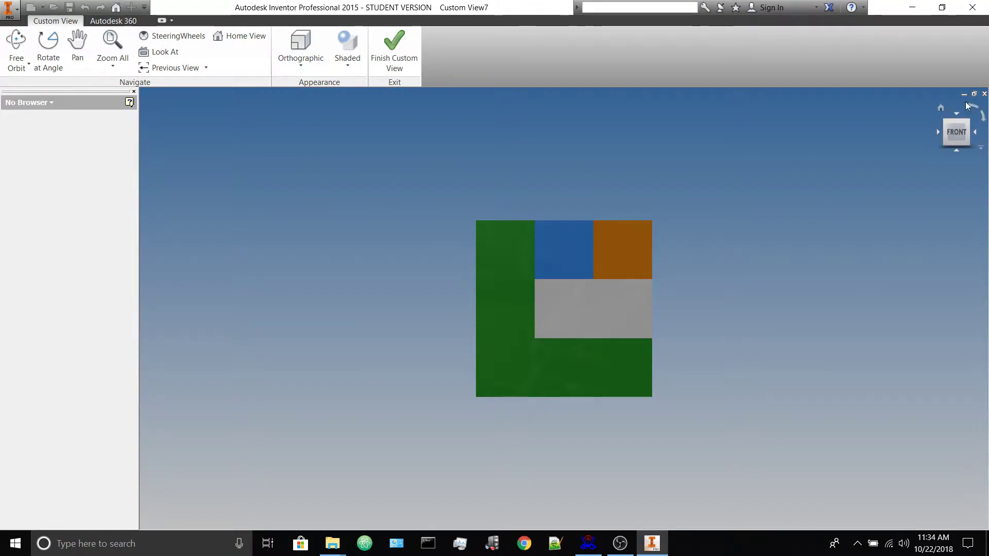
left_click(942, 109)
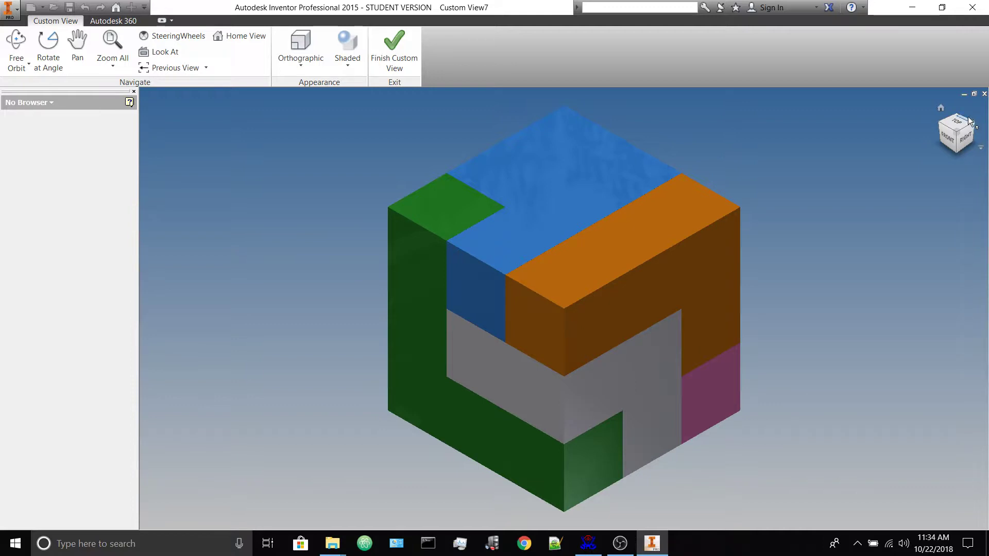
left_click(959, 118)
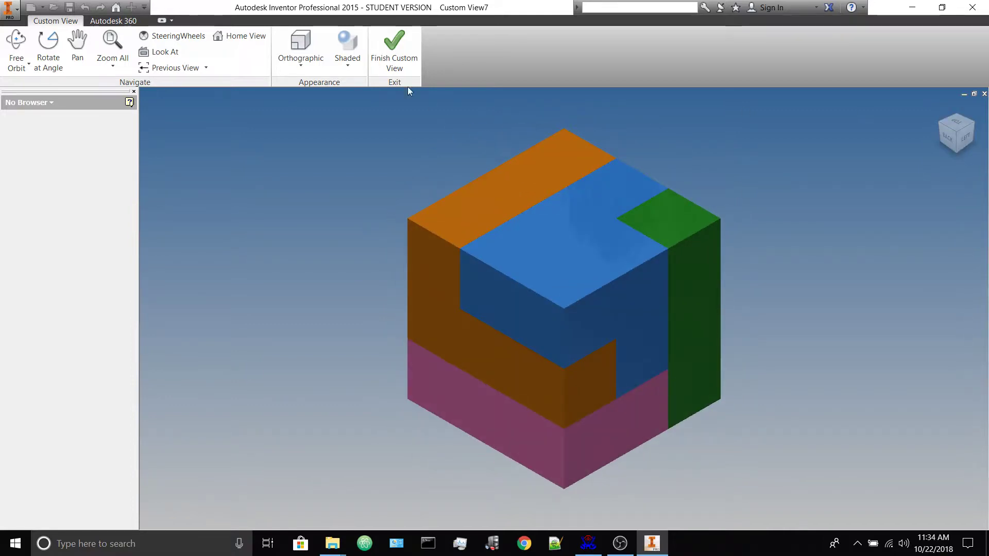
left_click(394, 49)
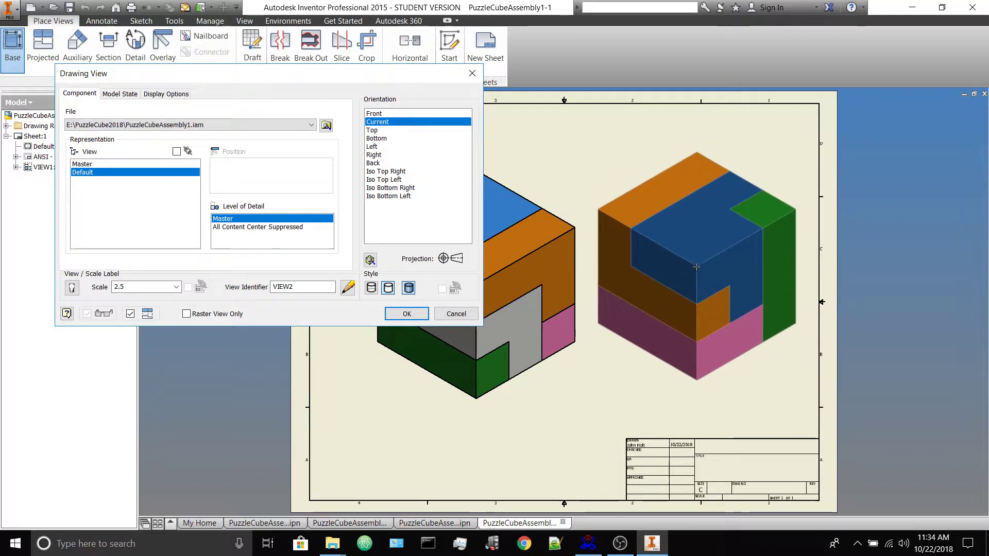
left_click(699, 271)
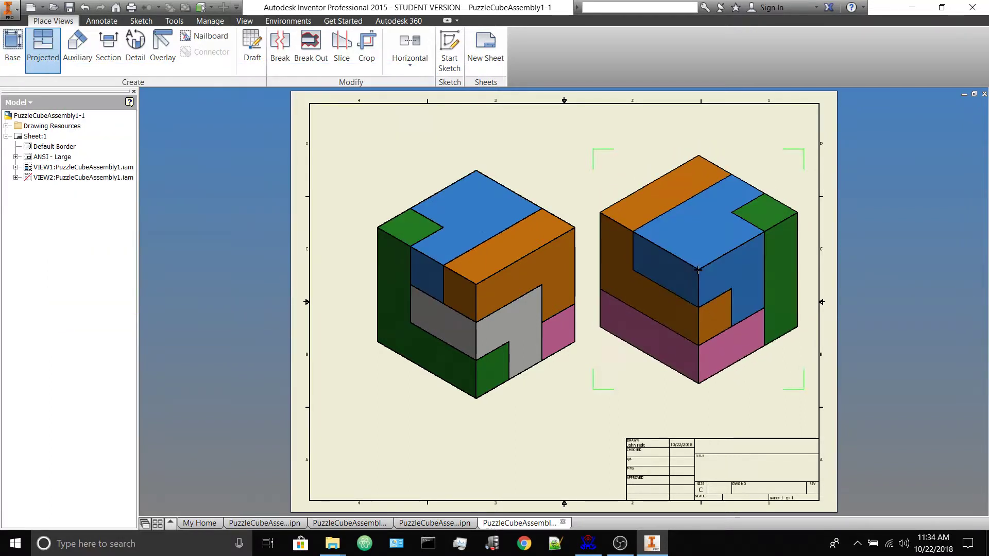
right_click(266, 293)
left_click(304, 291)
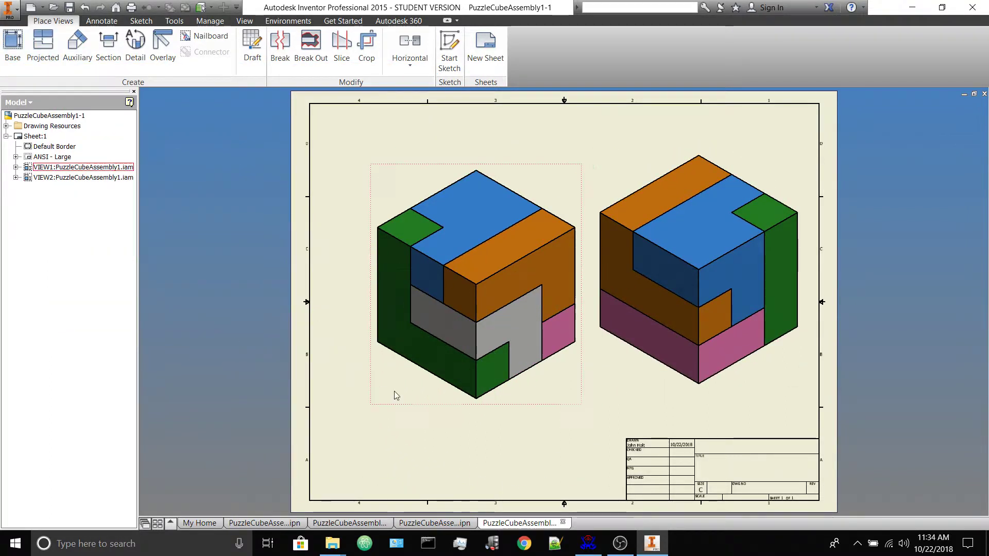
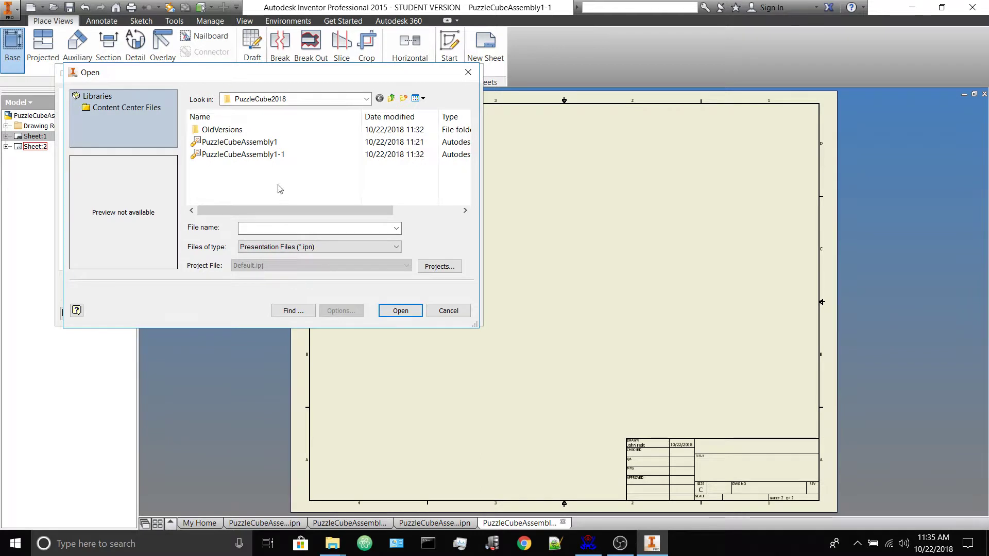
- Load the presentation PuzzleCubeAssembly1-1.ipn into Sheet:2's base view and orient it with a custom view showing all five exploded pieces
left_click(256, 154)
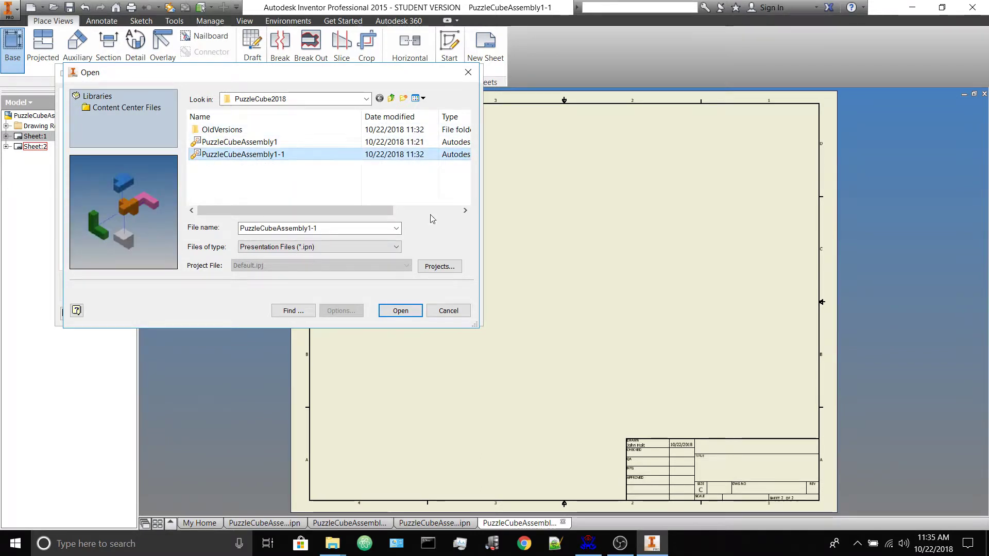
left_click(405, 311)
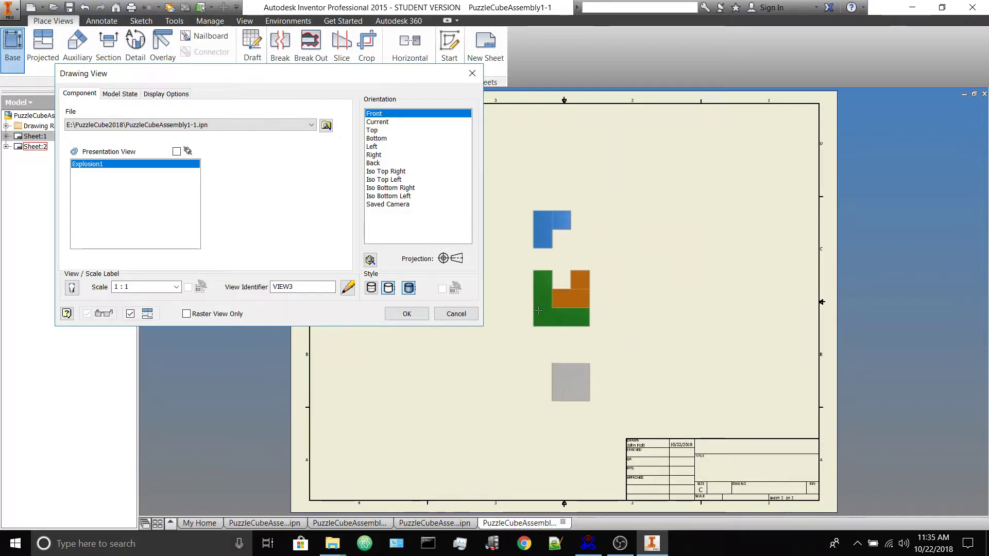
left_click(370, 260)
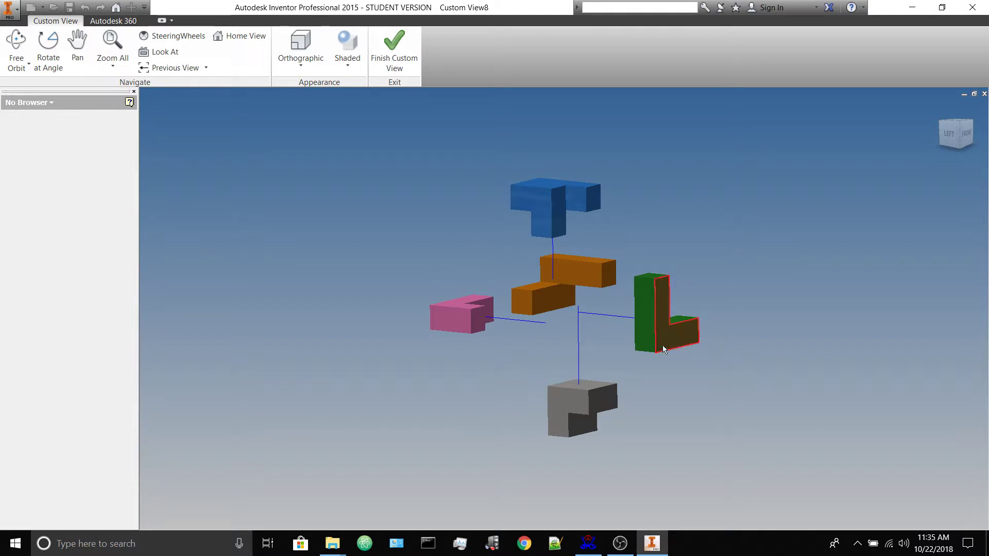
left_click(395, 66)
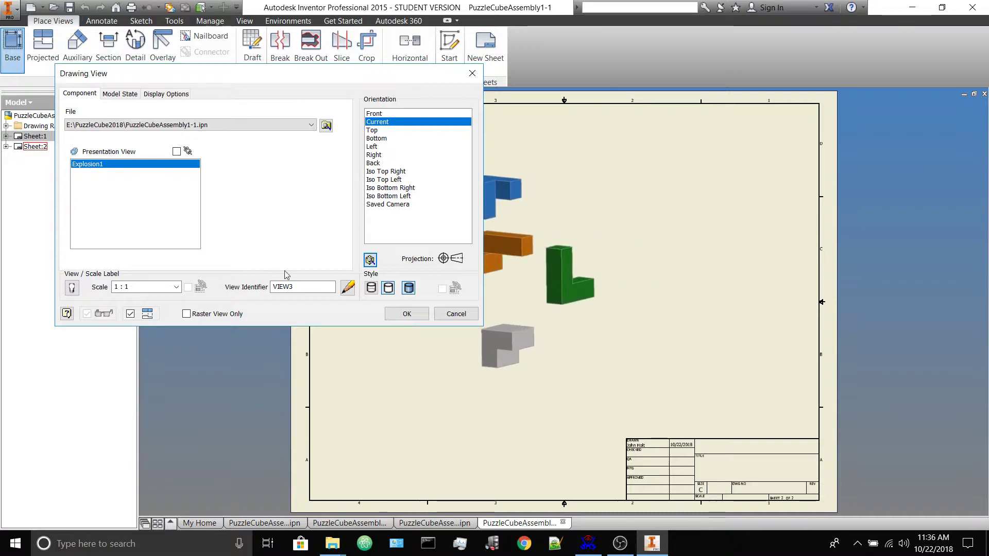
- Set the exploded view's scale to 1.5 and place it in the middle of Sheet:2 without projected views
left_click_drag(147, 288, 85, 294)
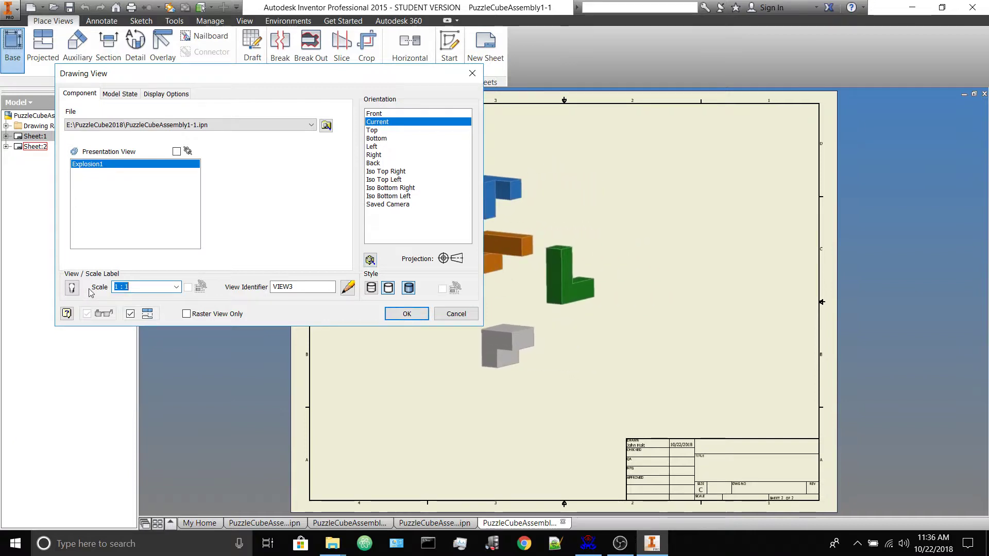
type("2")
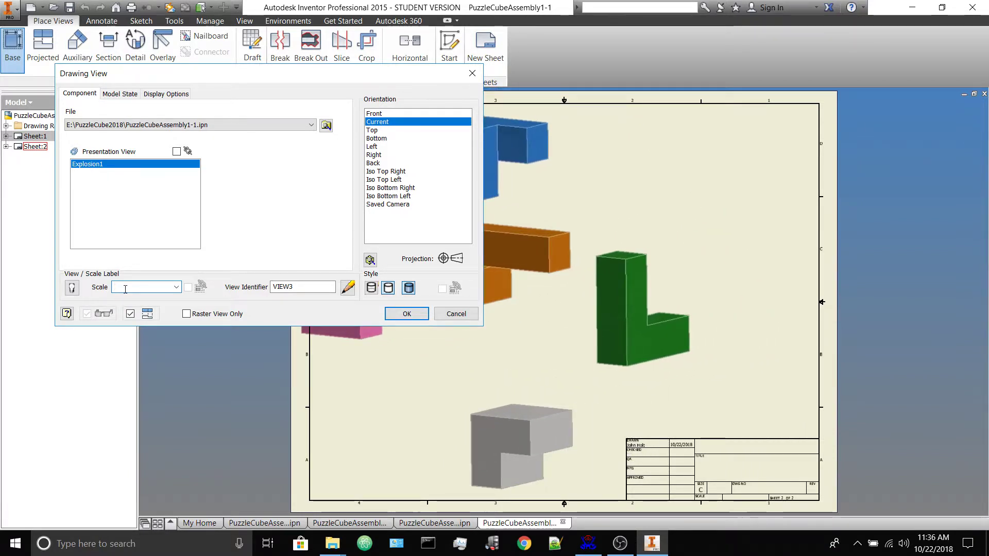
type("1.5")
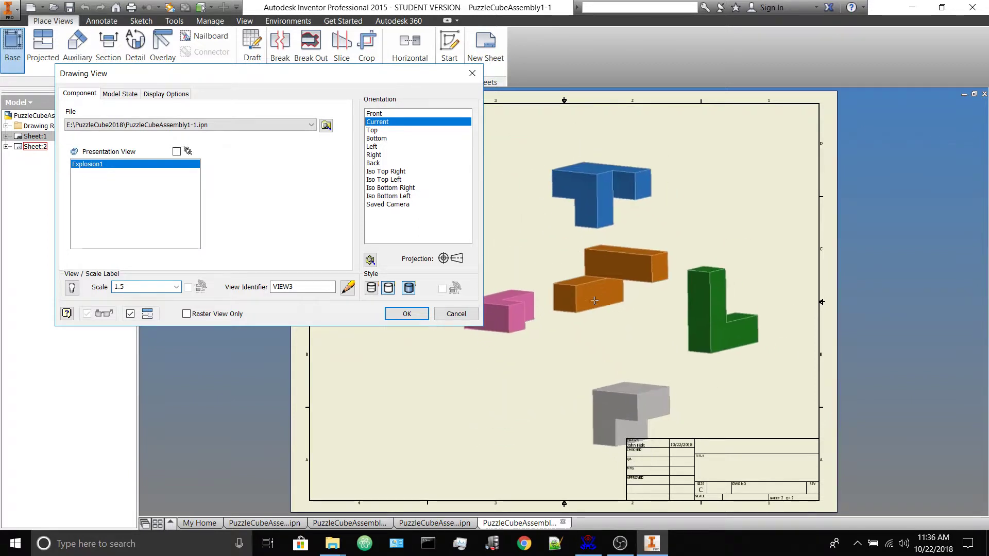
left_click(566, 288)
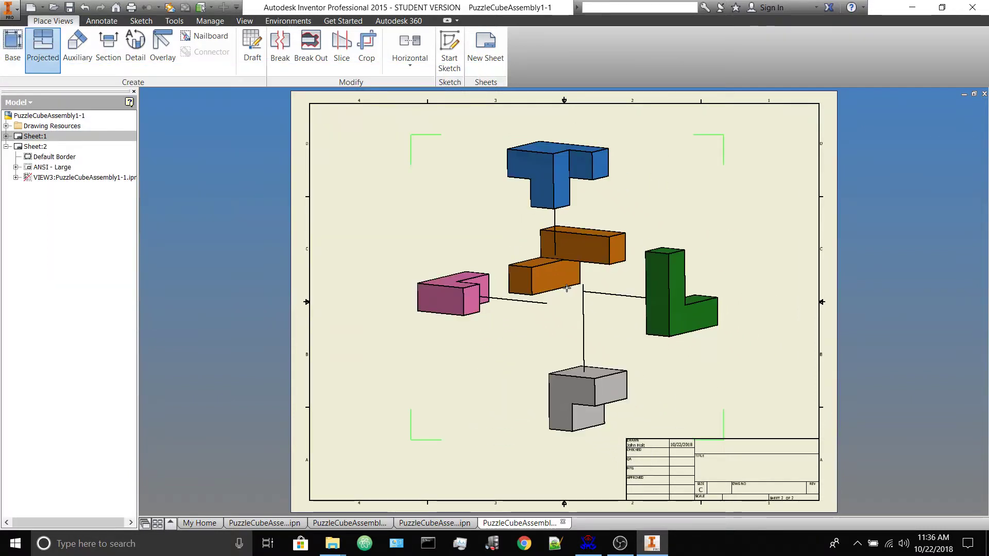
right_click(395, 340)
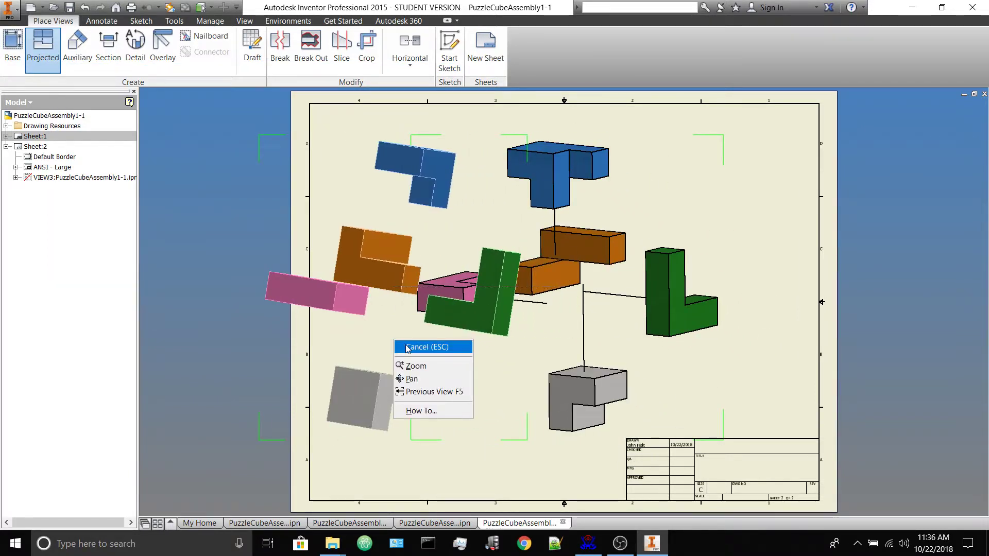
left_click(407, 348)
- Edit the placed exploded view and keep its style shaded with hidden lines removed
right_click(443, 340)
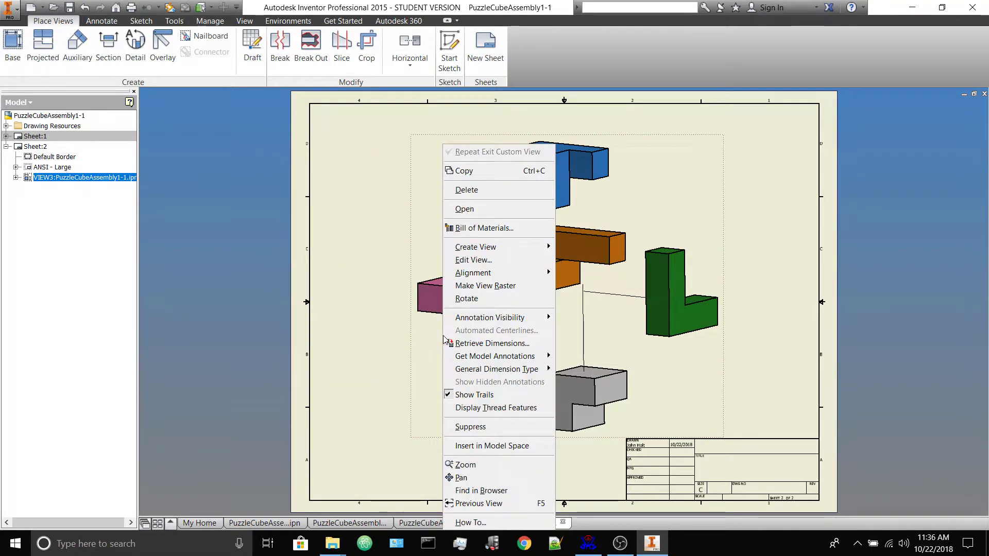
left_click(413, 341)
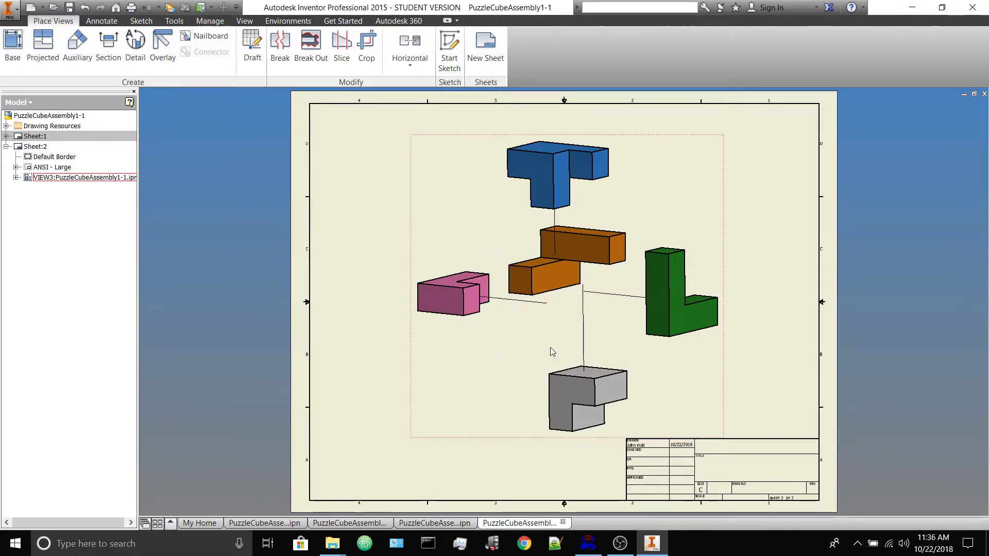
left_click(580, 248)
right_click(484, 357)
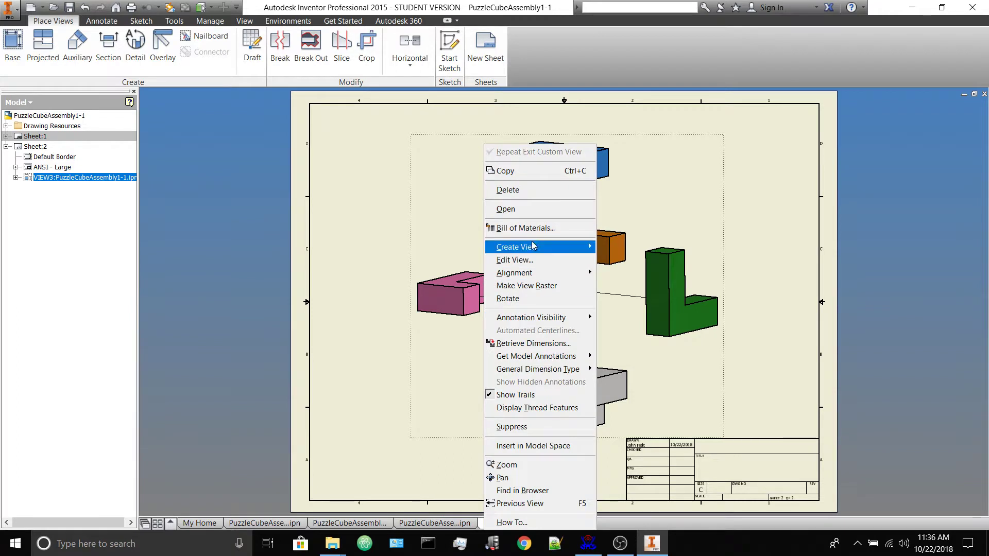
left_click(530, 261)
left_click(409, 288)
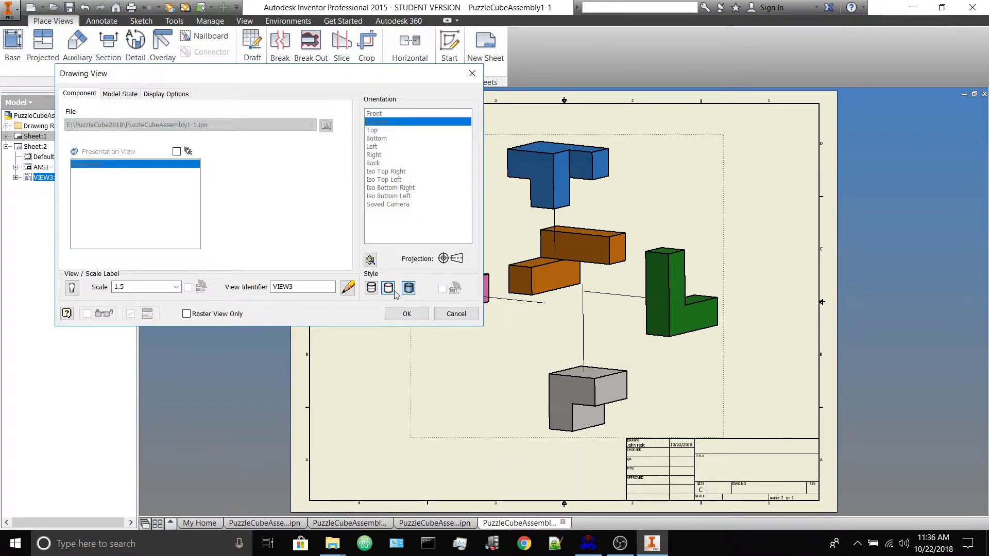
left_click(405, 313)
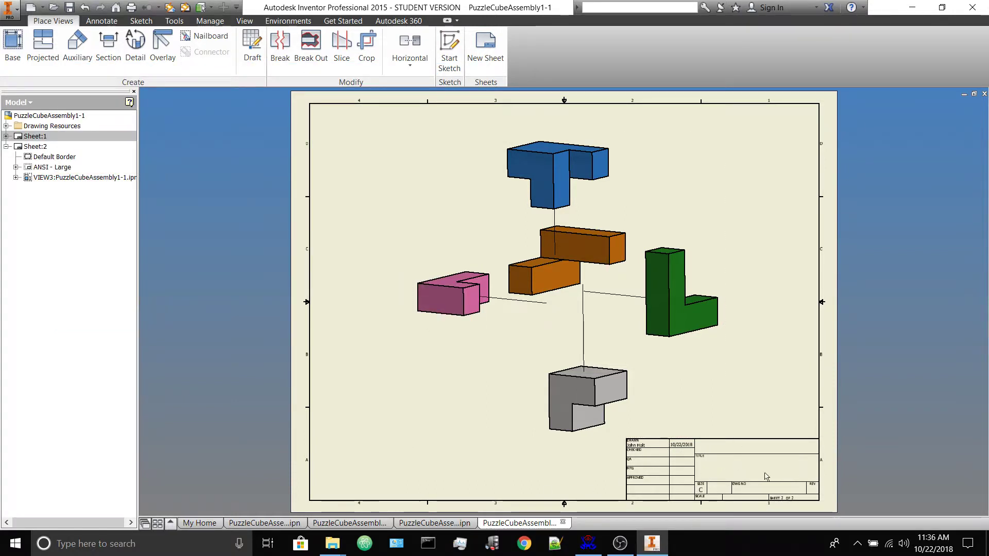
- Add a third sheet to the drawing, revisit Sheet:2, and make Sheet:3 the active sheet
left_click(6, 147)
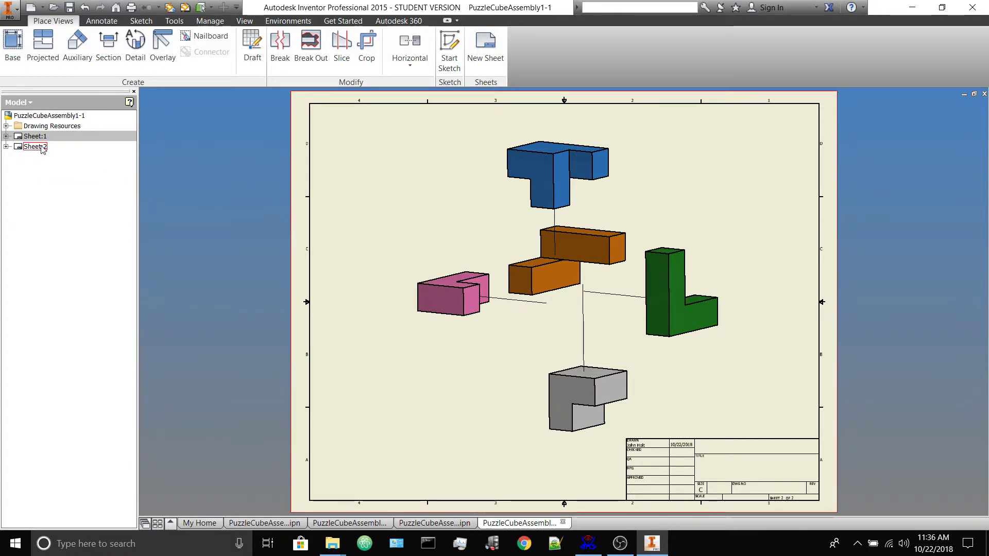
left_click(483, 43)
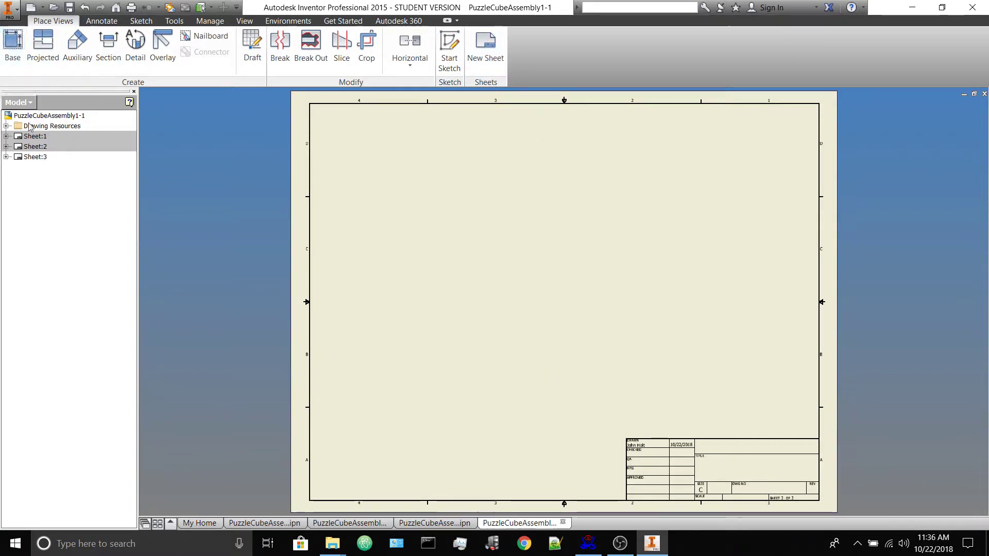
double_click(35, 146)
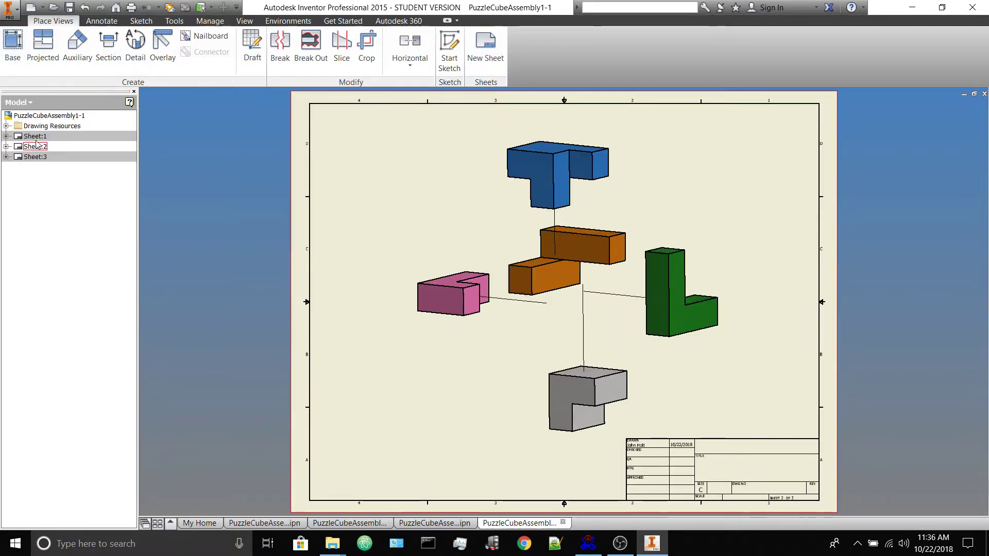
double_click(33, 156)
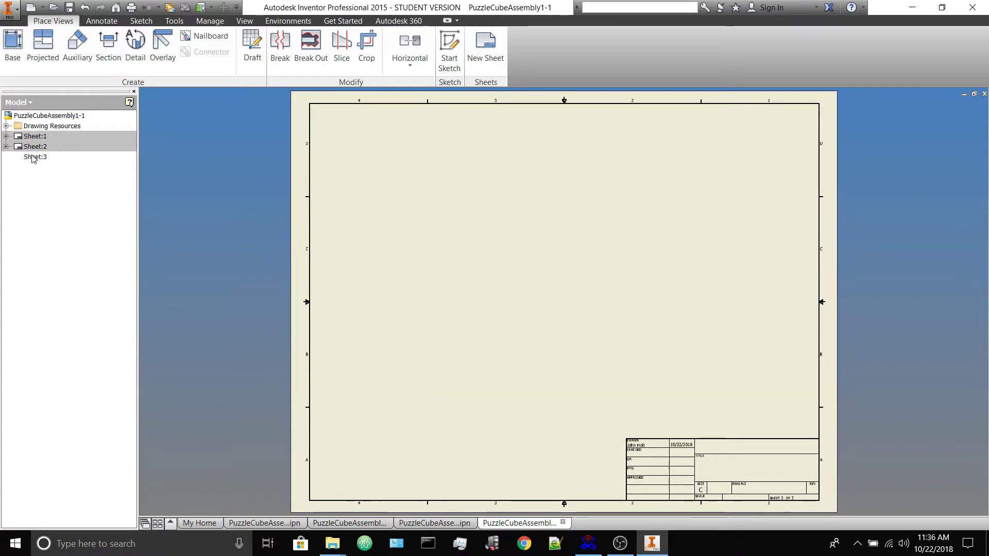
- Start a base view on Sheet:3 from the part file Blue.ipt
key("b")
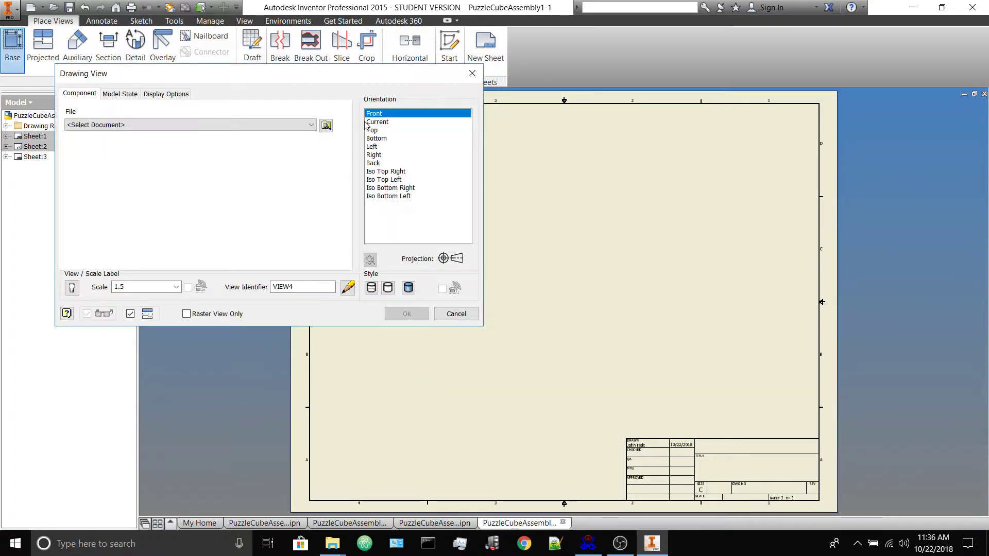
left_click(326, 125)
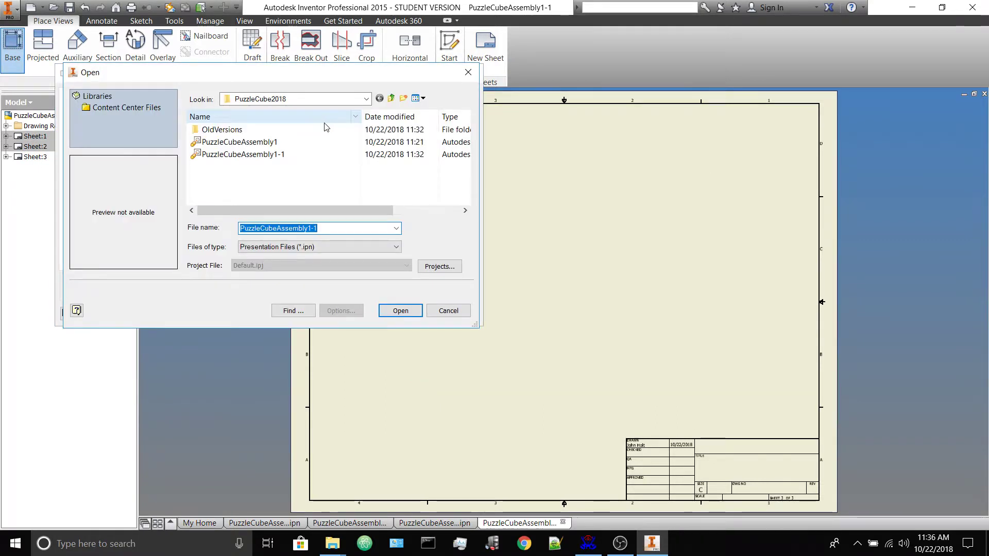
left_click(346, 248)
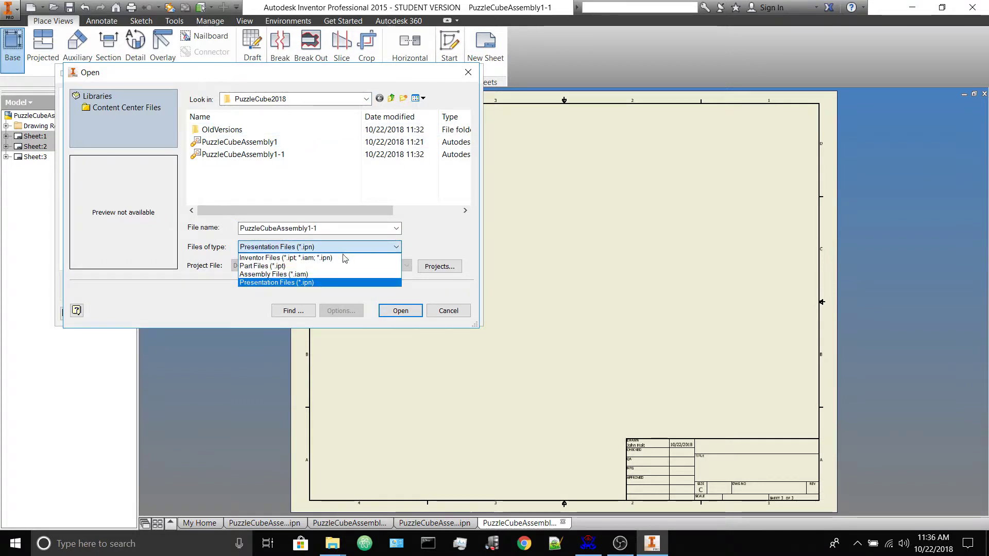
left_click(339, 267)
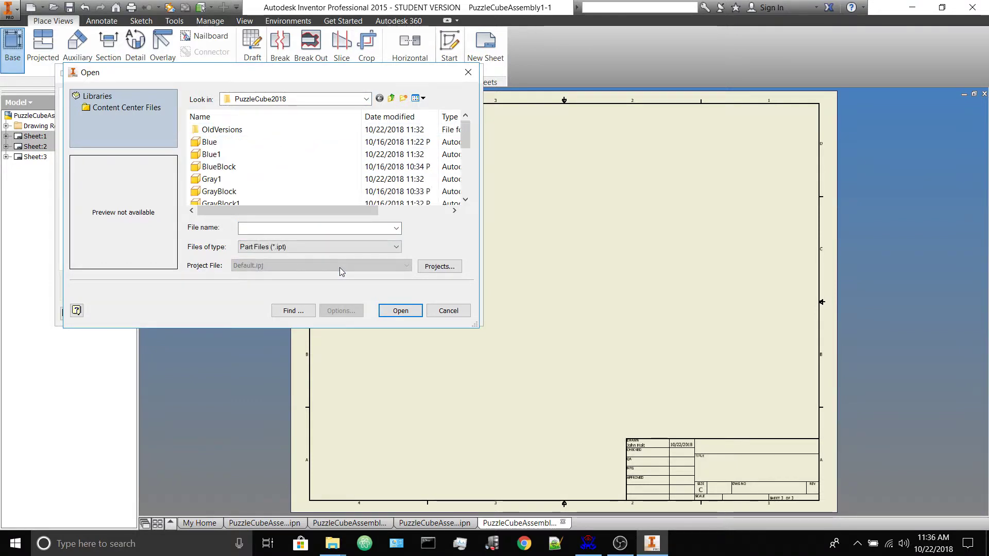
left_click(224, 145)
left_click(401, 311)
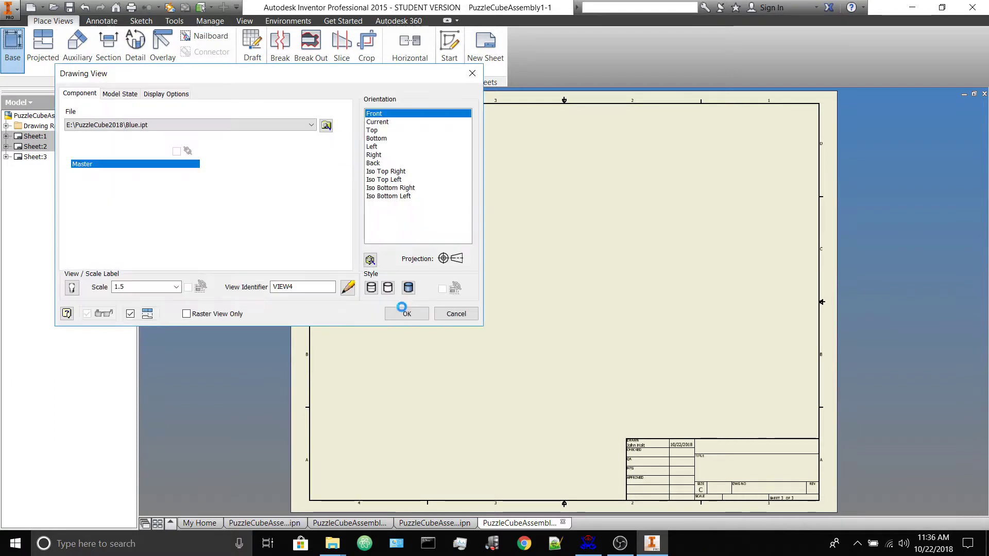
- Orient the blue part with a custom isometric view showing its top, right and back faces
left_click(371, 260)
left_click(940, 109)
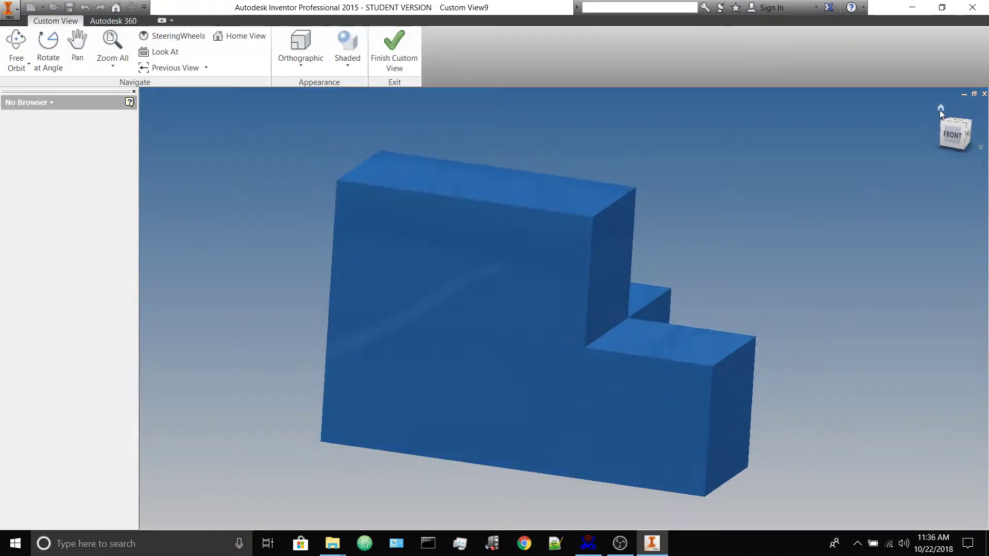
left_click(974, 124)
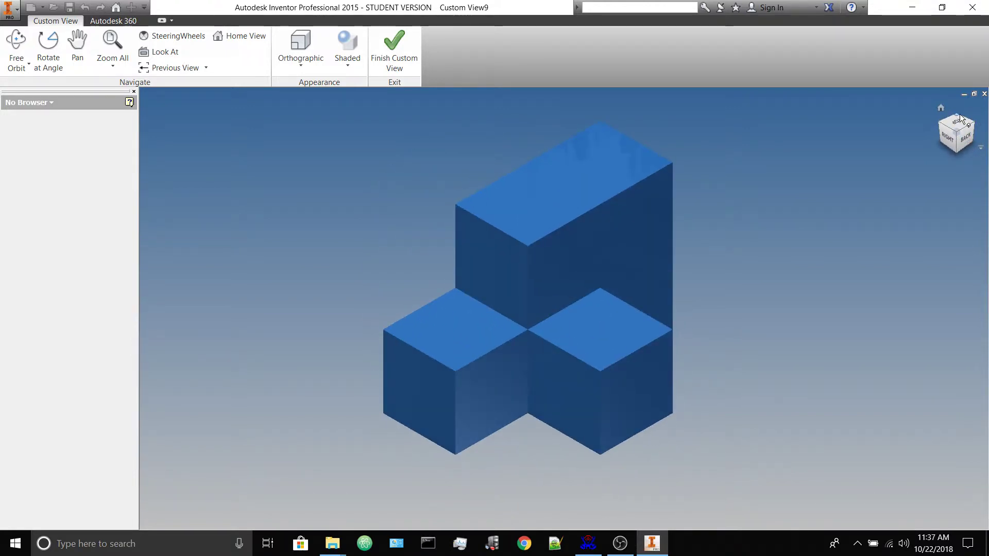
left_click(961, 119)
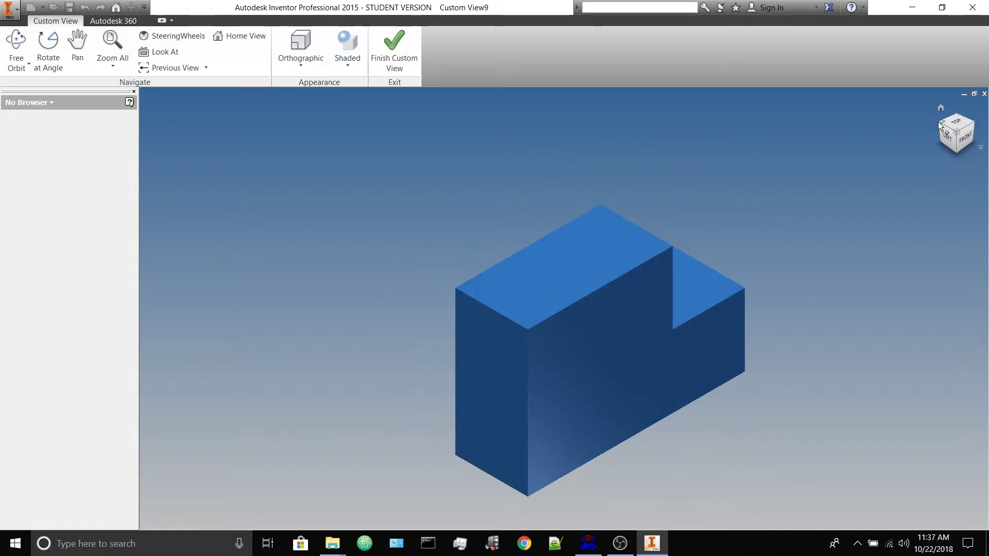
left_click(940, 124)
left_click(940, 125)
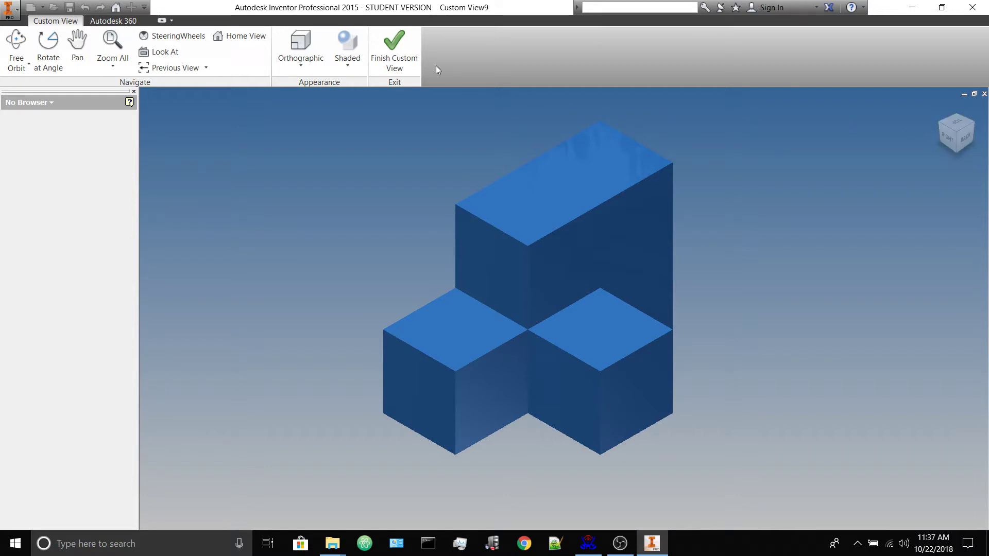
left_click(388, 57)
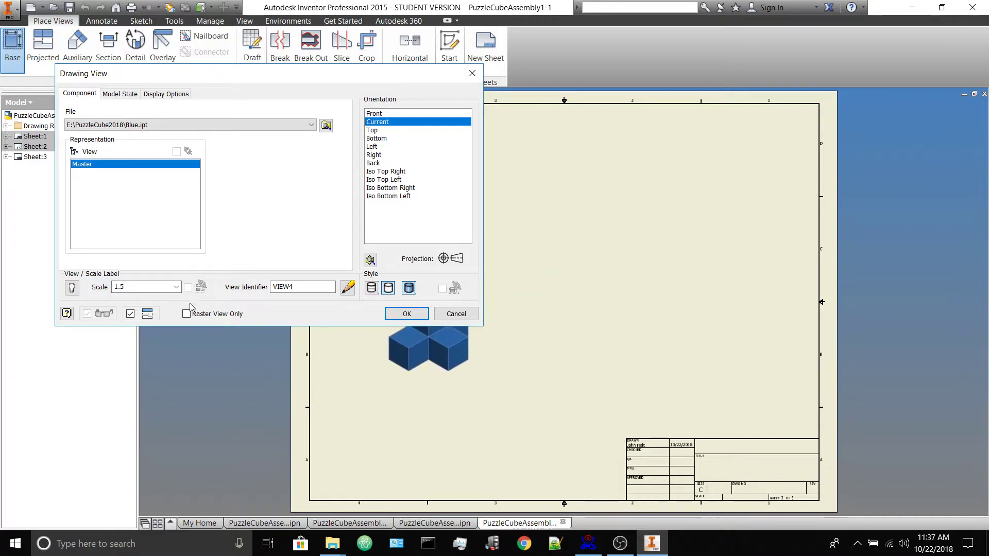
- Set the blue part view's scale to 3 and place it on the left half of Sheet:3 without projected views
type("3")
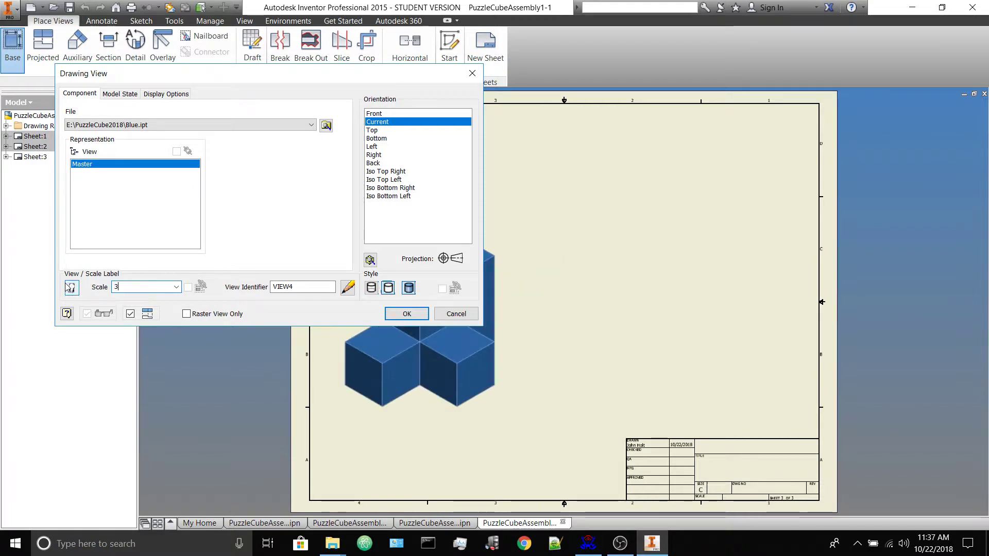
left_click_drag(346, 77, 209, 90)
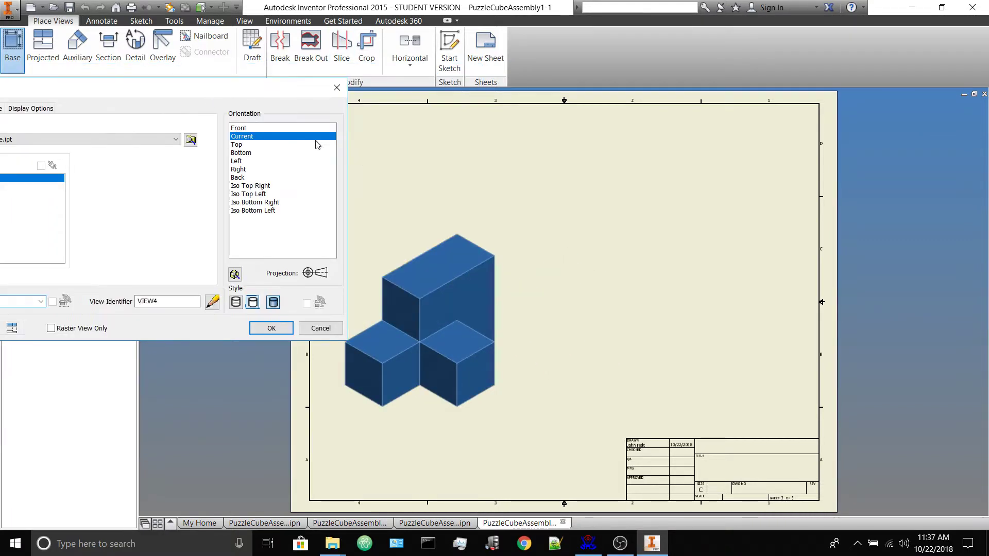
left_click(467, 304)
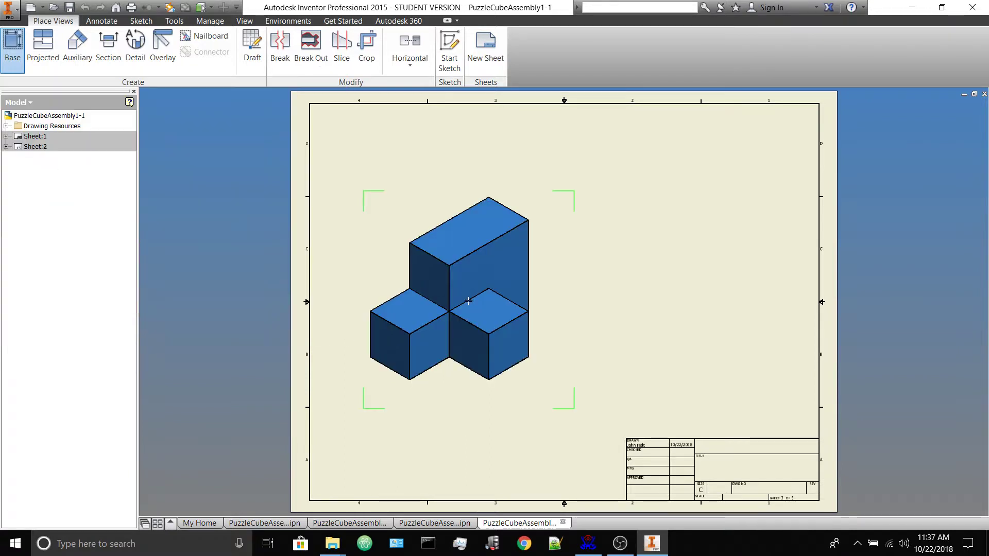
right_click(618, 256)
left_click(642, 264)
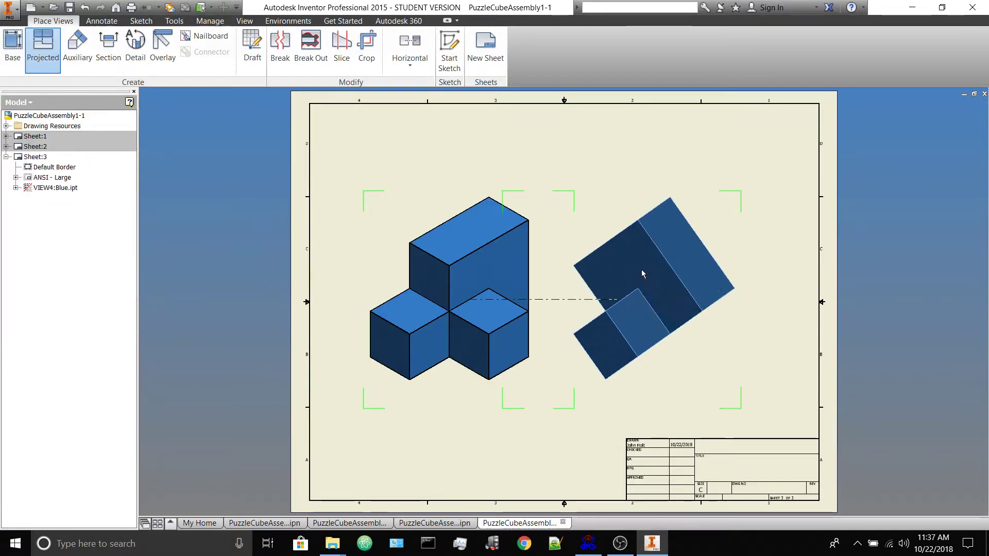
- Start a second base view on Sheet:3 from Blue.ipt
left_click(13, 46)
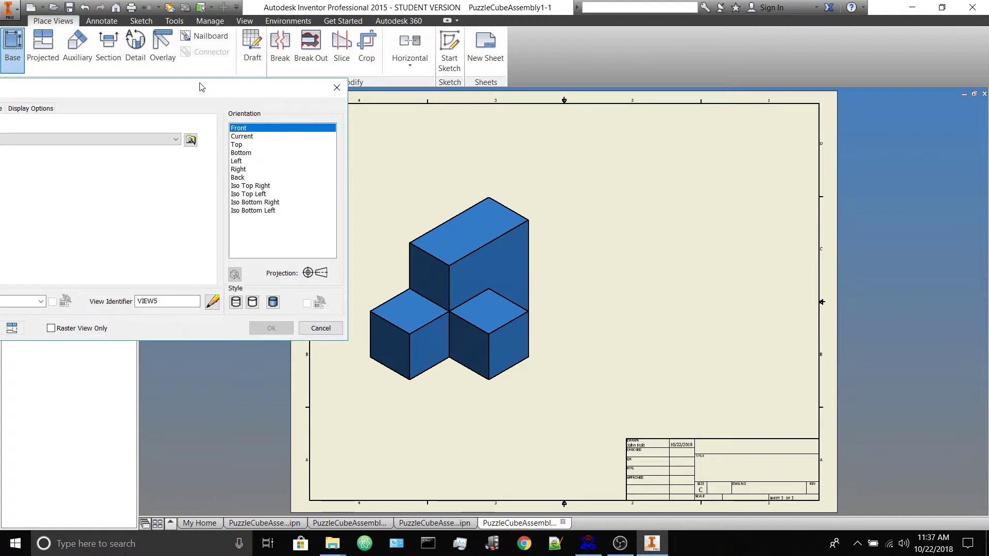
left_click(337, 129)
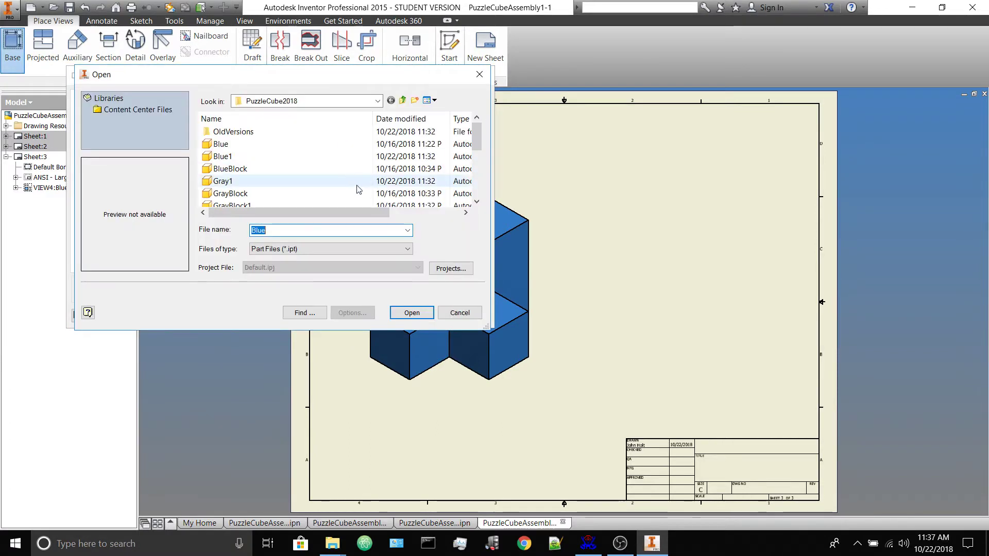
left_click(413, 313)
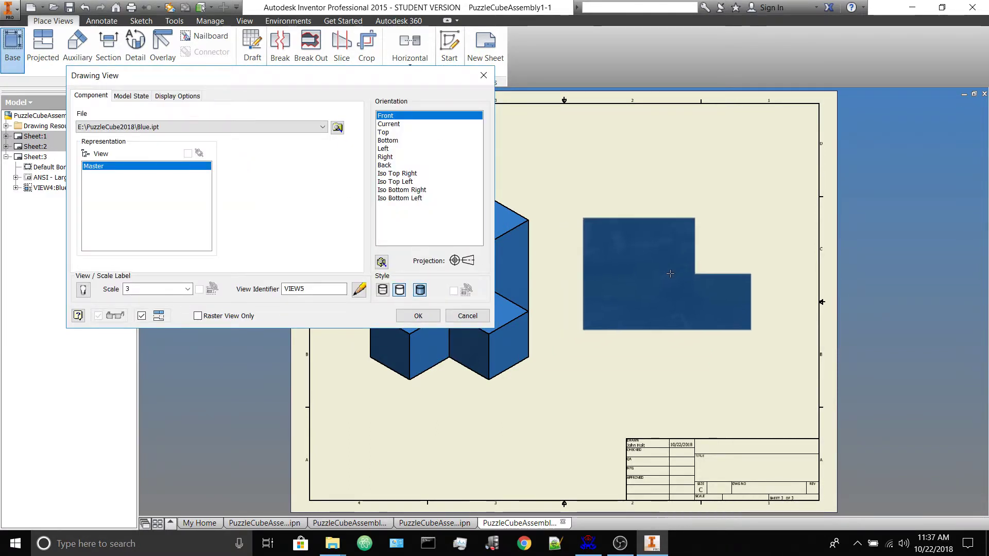
- Orient the second blue part view with a custom isometric view showing its top, back and left faces
left_click(382, 262)
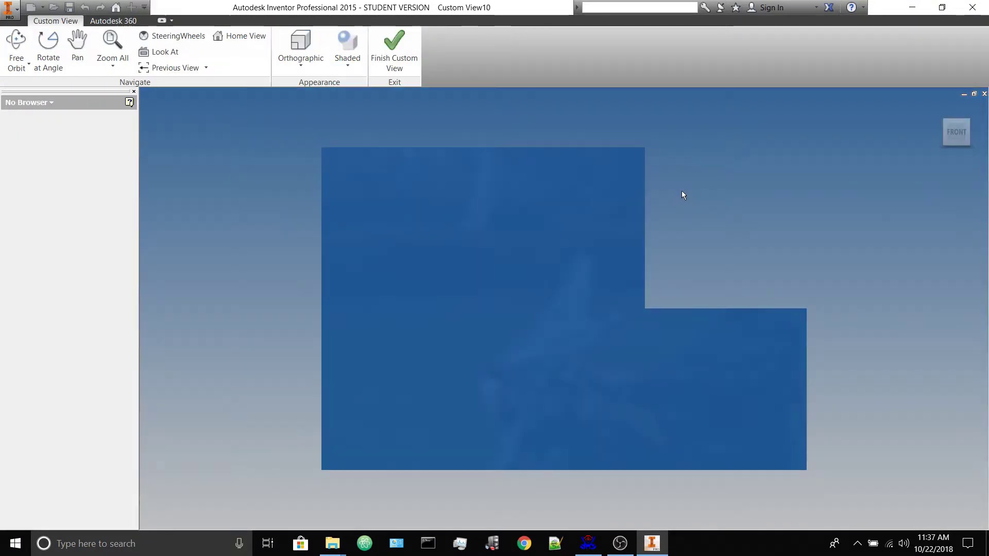
left_click(941, 108)
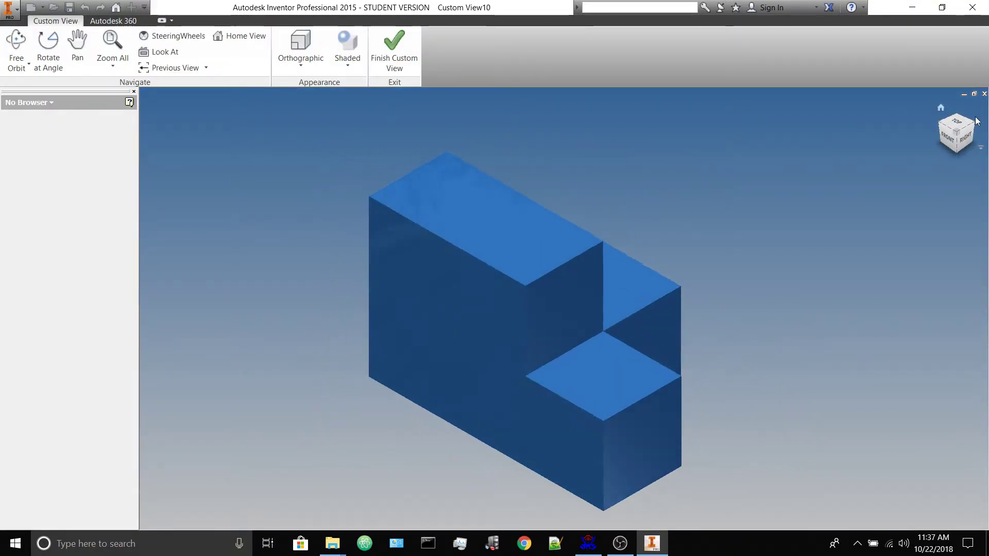
left_click(973, 125)
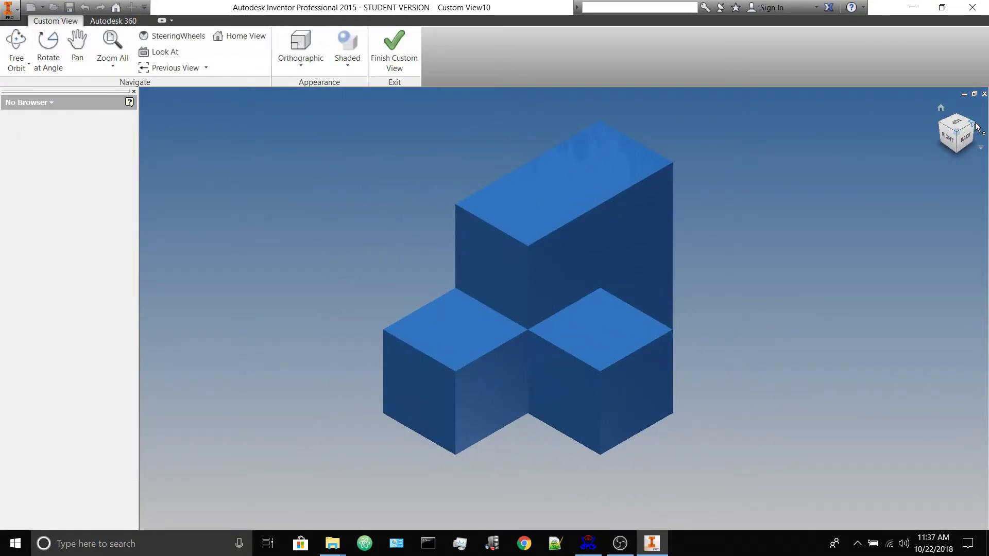
left_click(974, 124)
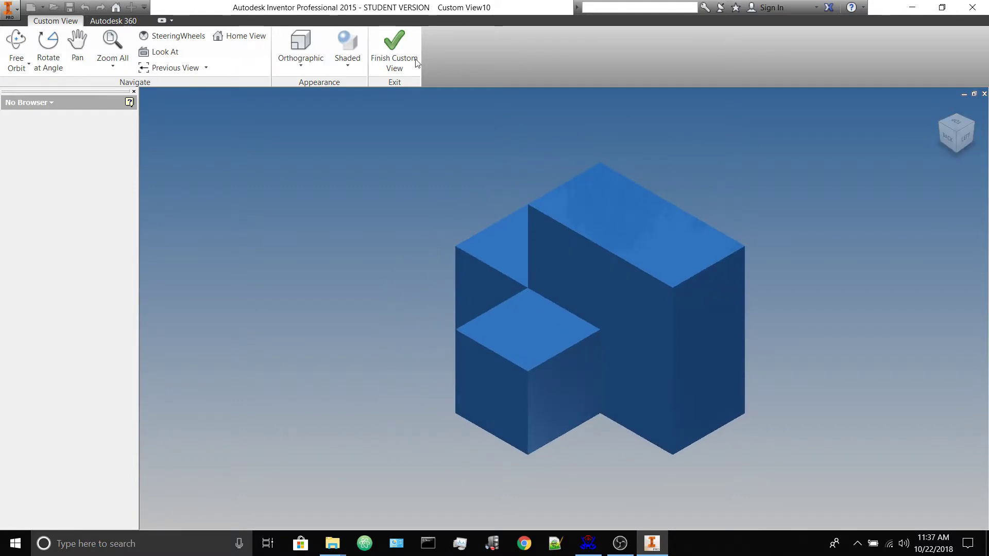
left_click(400, 49)
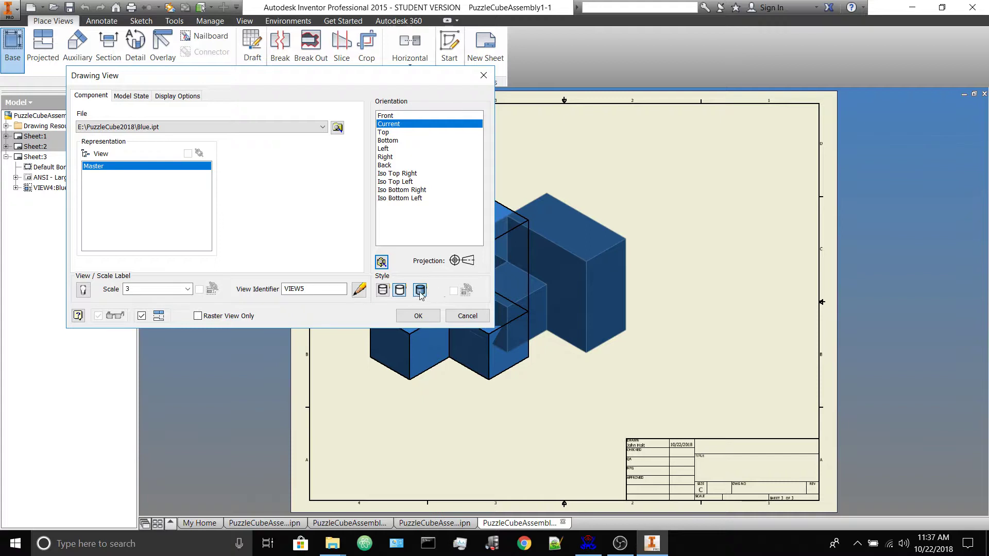
- Place the second blue part view on the right half of Sheet:3 without projected views
left_click(671, 273)
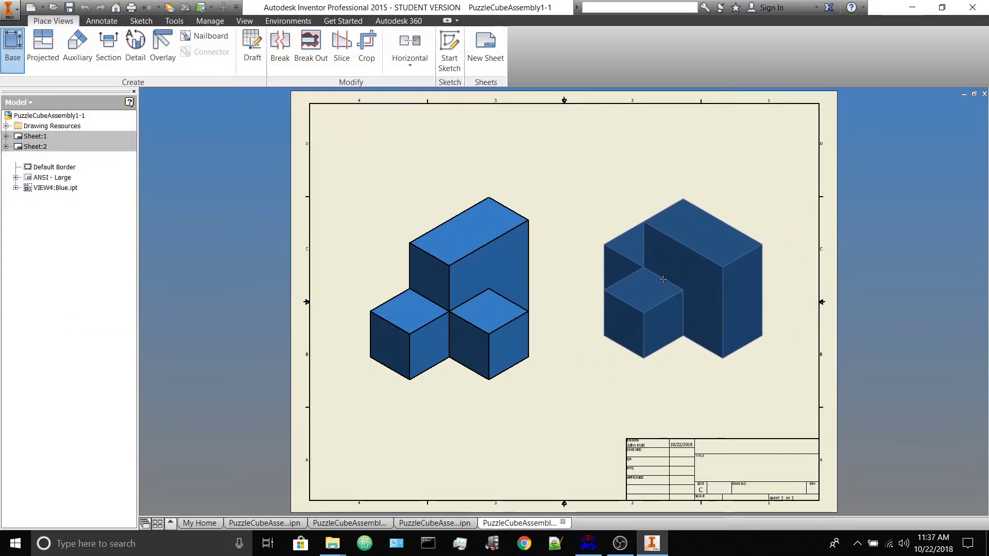
right_click(571, 238)
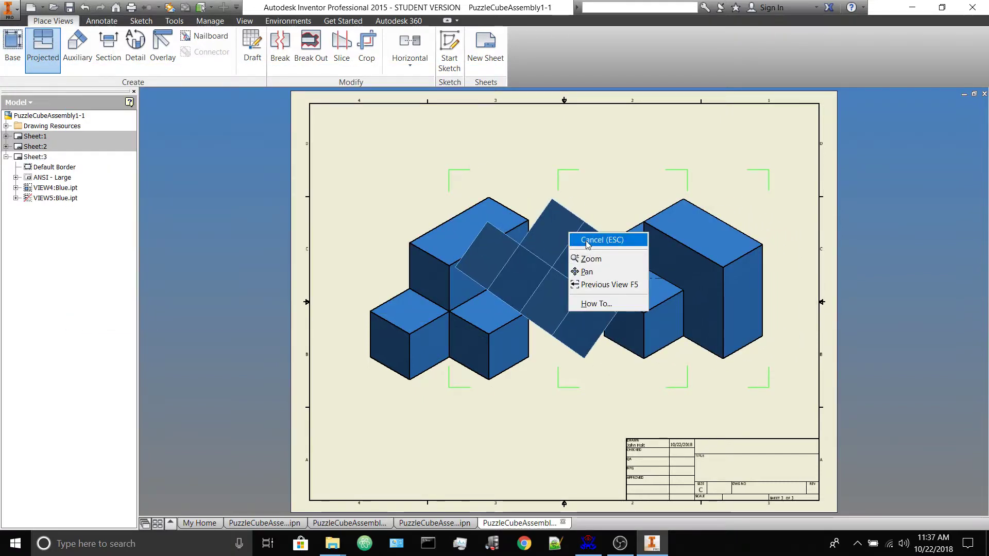
left_click(588, 240)
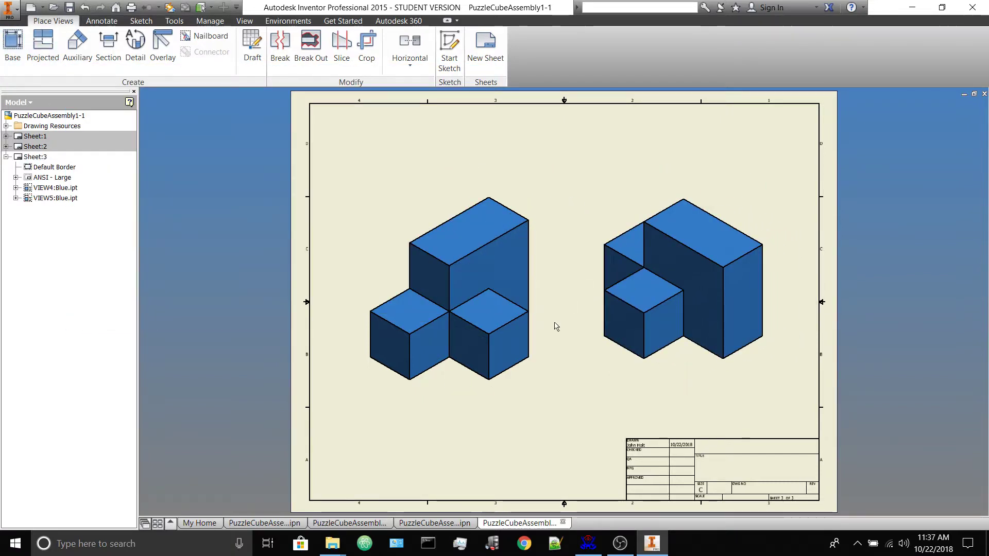
- Add a new drawing sheet after Sheet:3 and start a base view on it from the part file Gray1.ipt
left_click(7, 157)
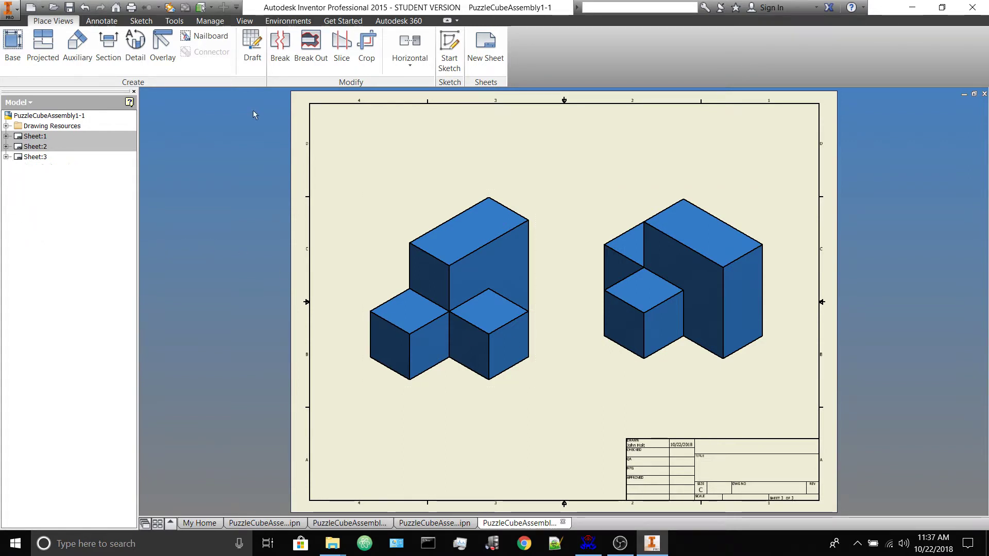
left_click(485, 49)
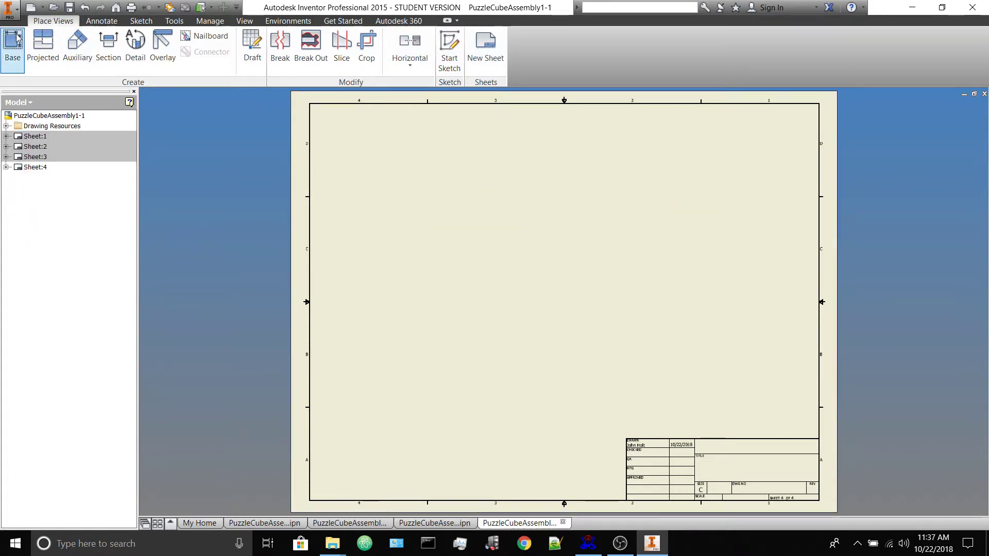
left_click(12, 49)
left_click(337, 128)
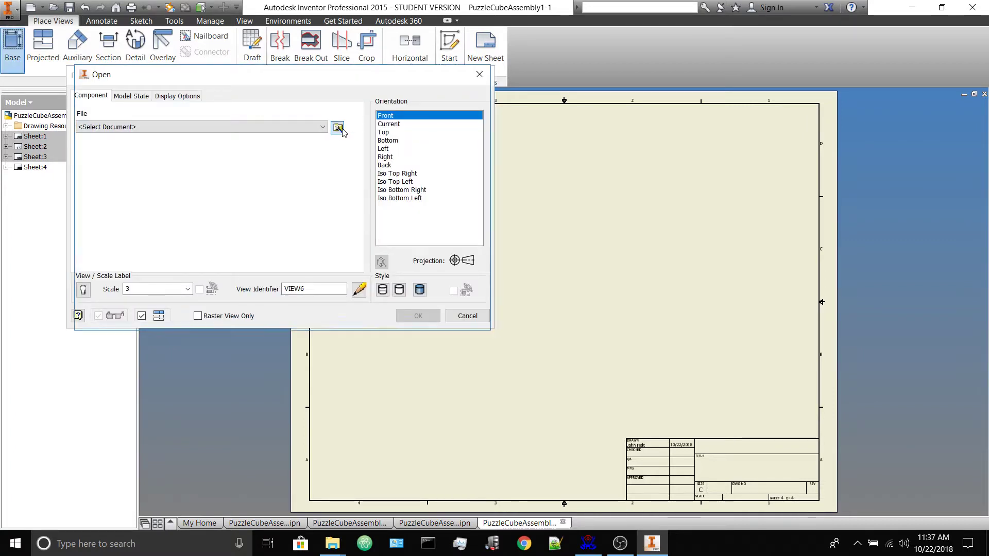
left_click(275, 183)
left_click(412, 313)
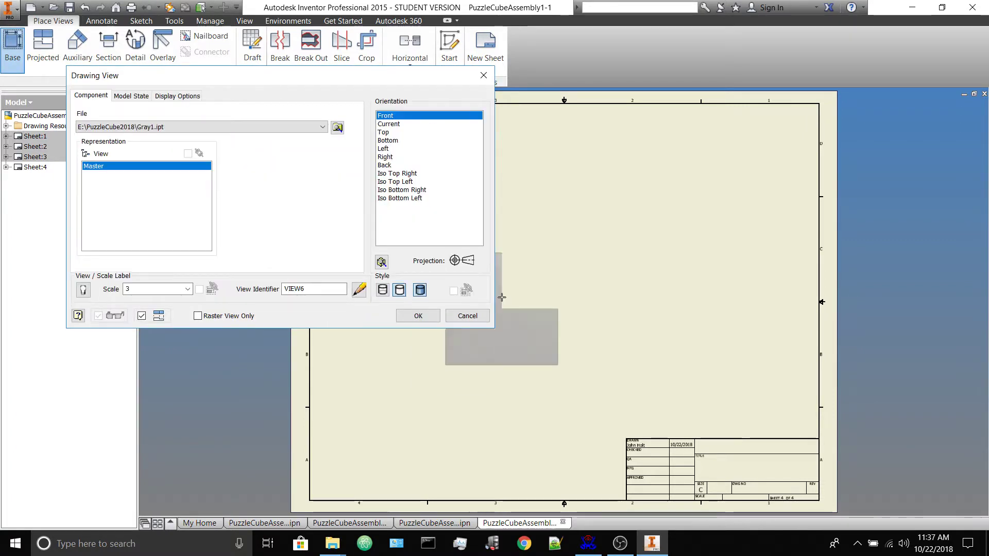
- Orient the gray part with a custom isometric view showing its top, front and right faces
left_click(381, 262)
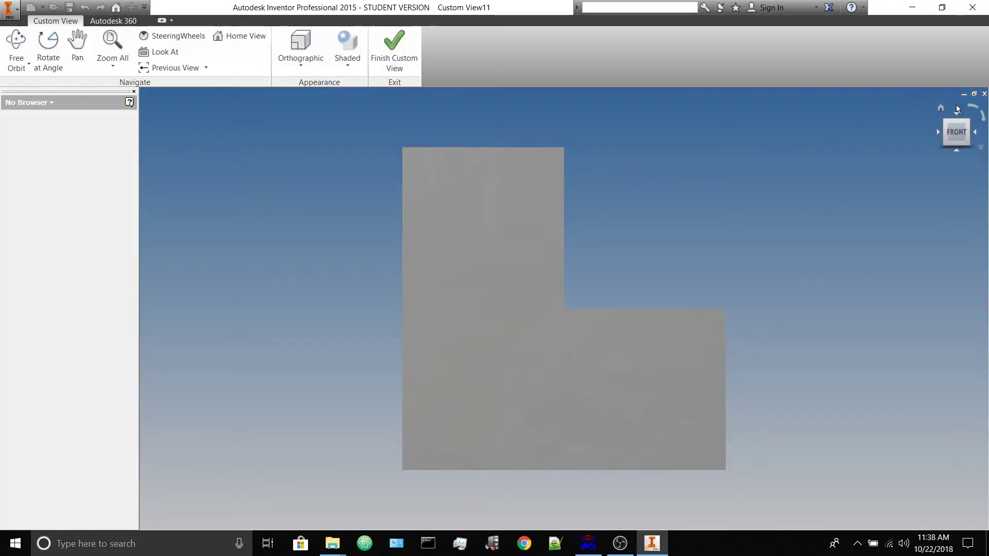
left_click(958, 122)
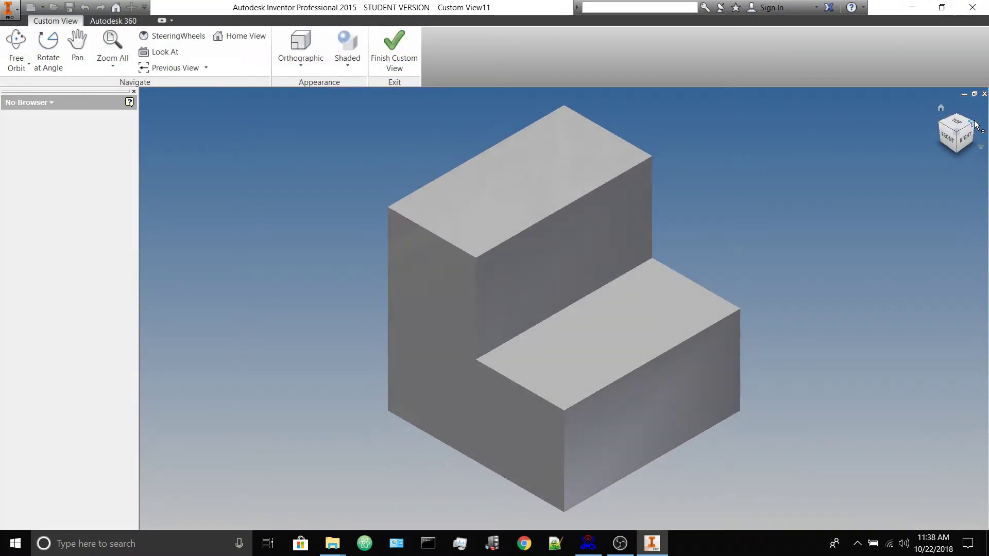
left_click(975, 125)
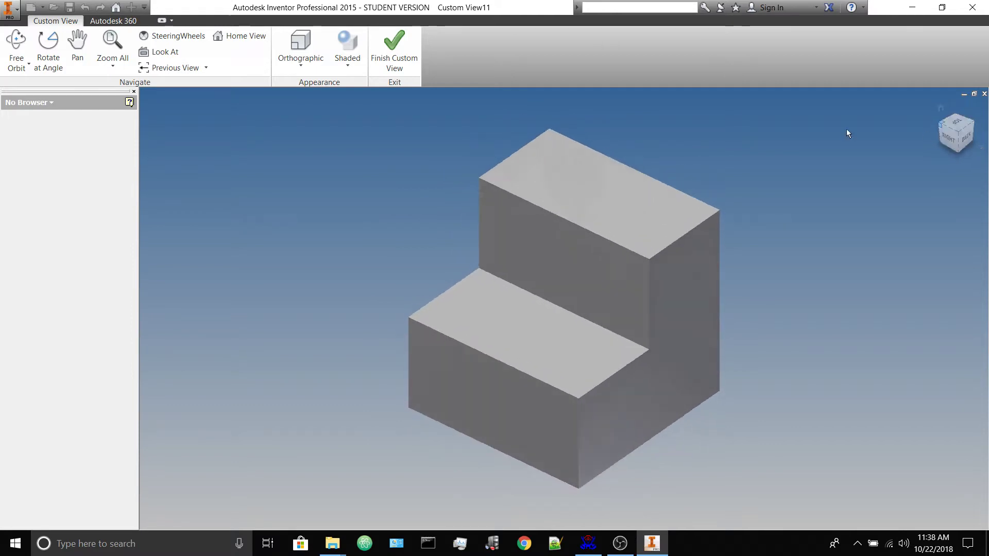
left_click(406, 70)
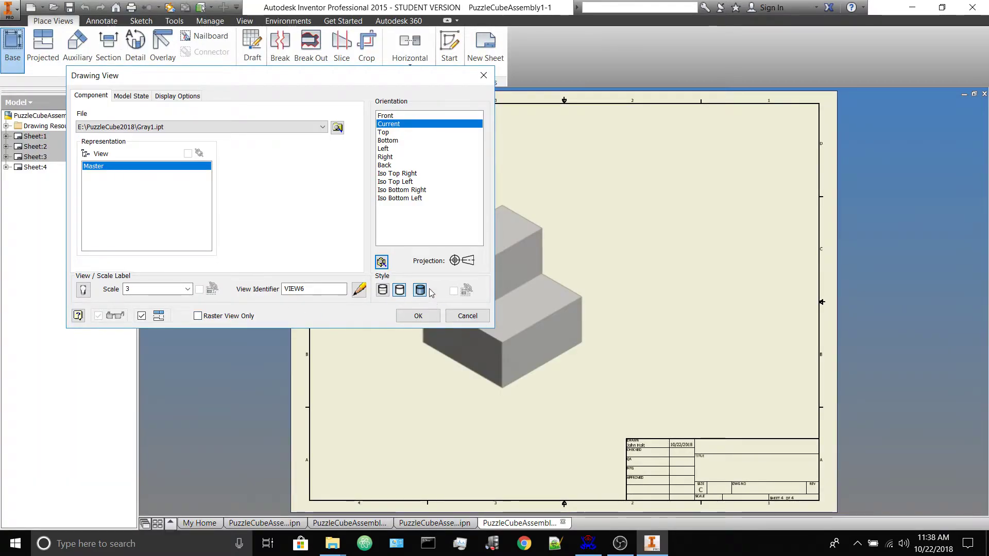
- Place the gray part view on the left half of Sheet:4 without projected views
left_click_drag(409, 71, 258, 73)
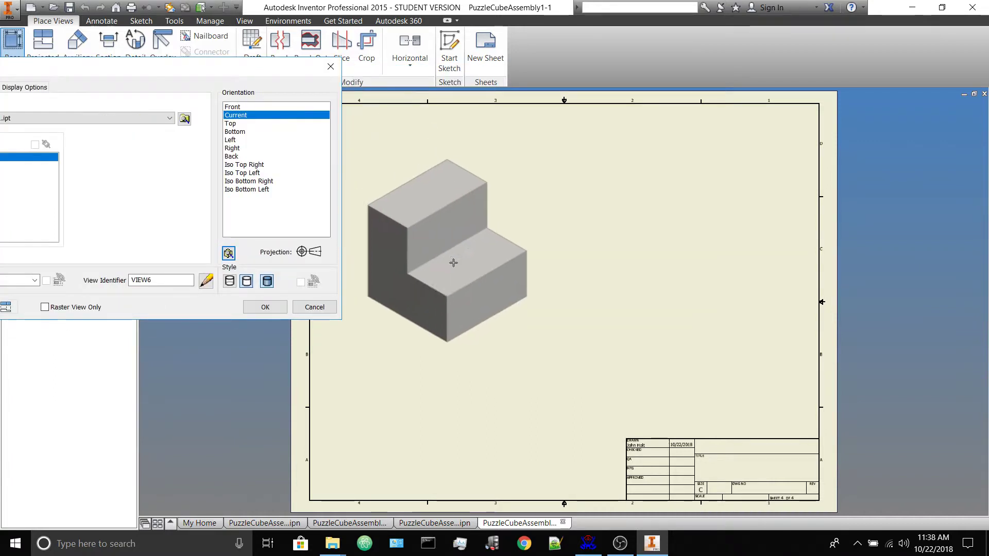
left_click(478, 301)
right_click(654, 274)
left_click(702, 285)
- Start a second base view on Sheet:4 from Gray1.ipt
left_click(12, 44)
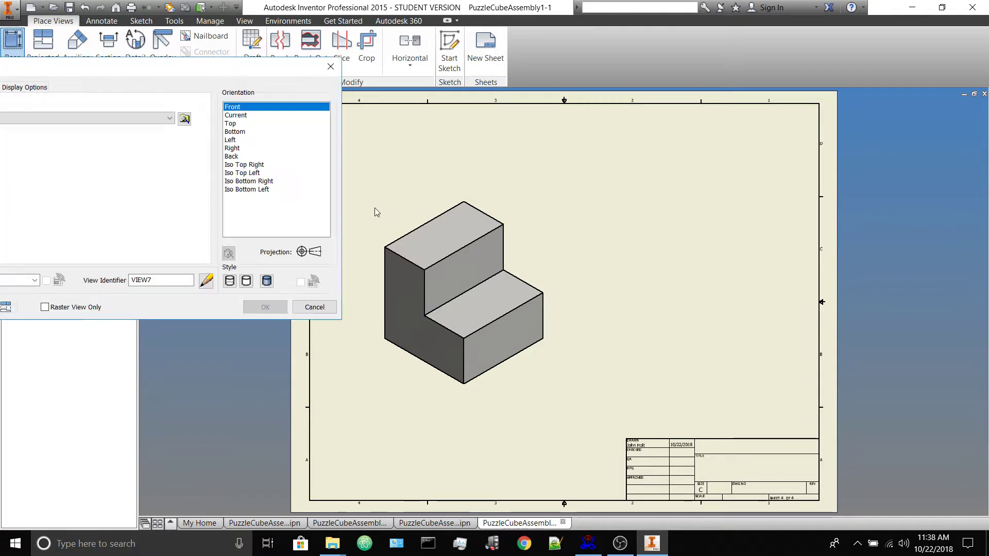
left_click_drag(285, 65, 430, 63)
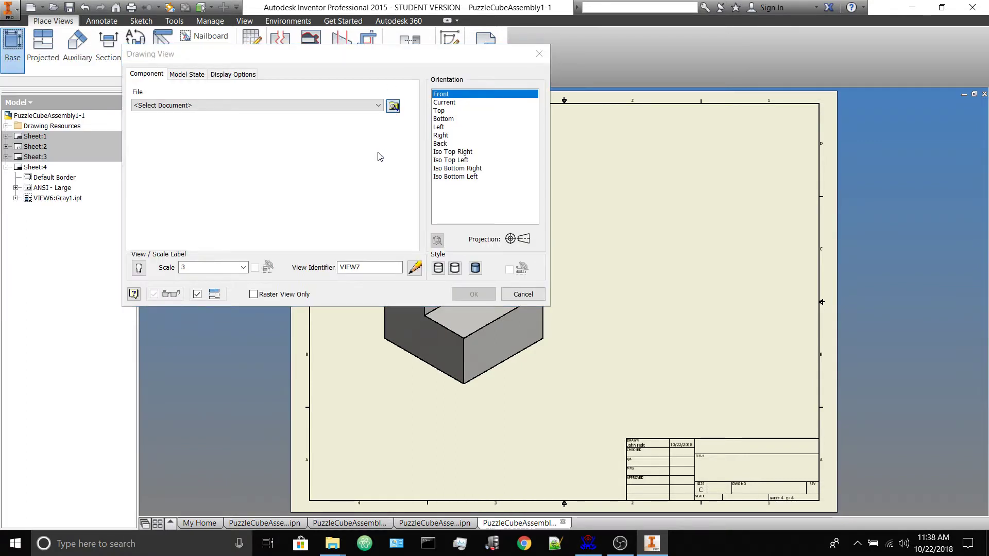
left_click(395, 104)
left_click(480, 294)
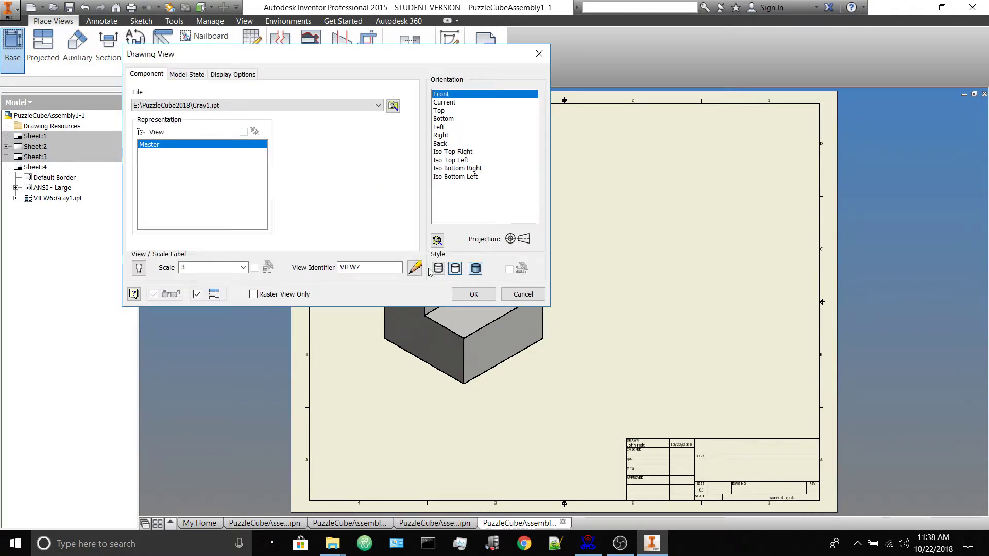
- Orient the second gray part view with a custom isometric view showing its top, right and back faces
left_click(437, 240)
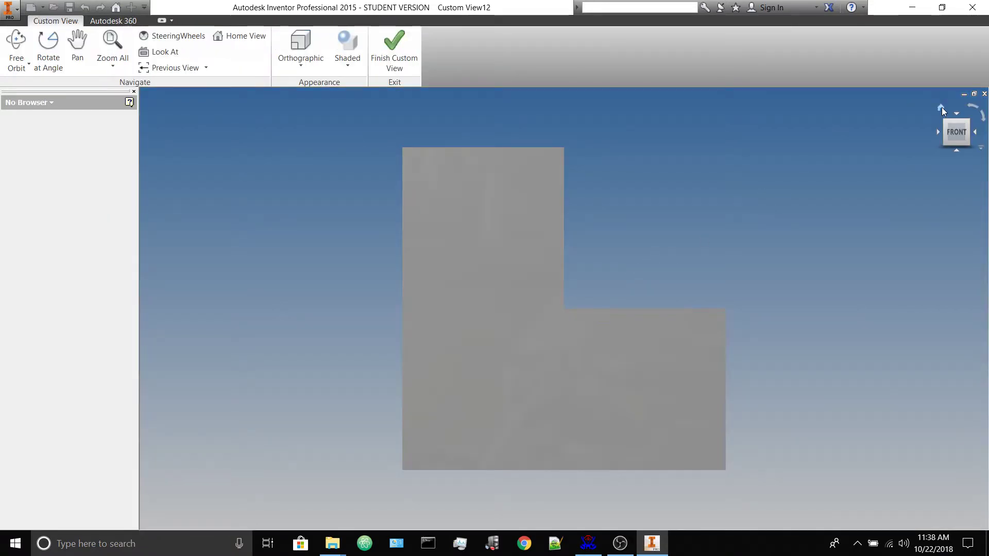
left_click(942, 109)
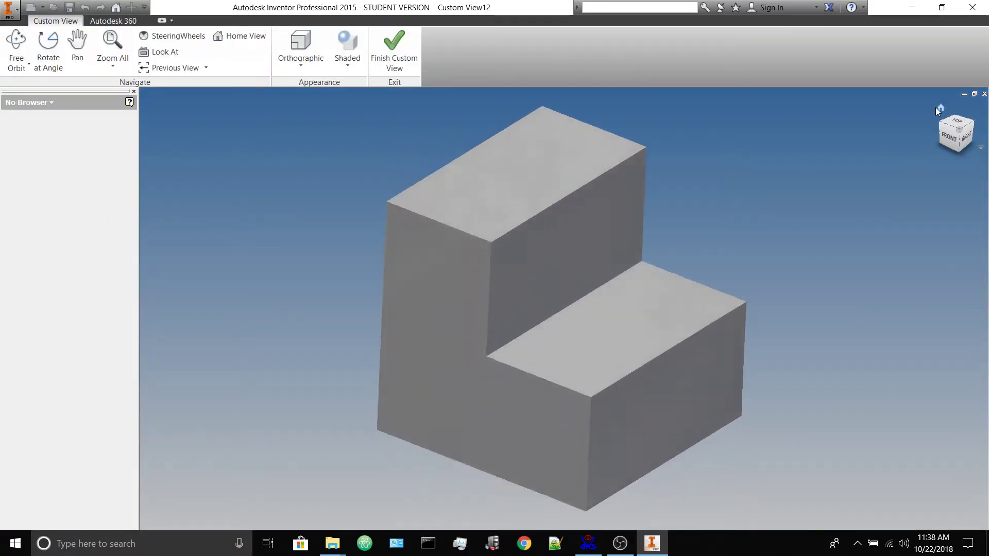
left_click(973, 127)
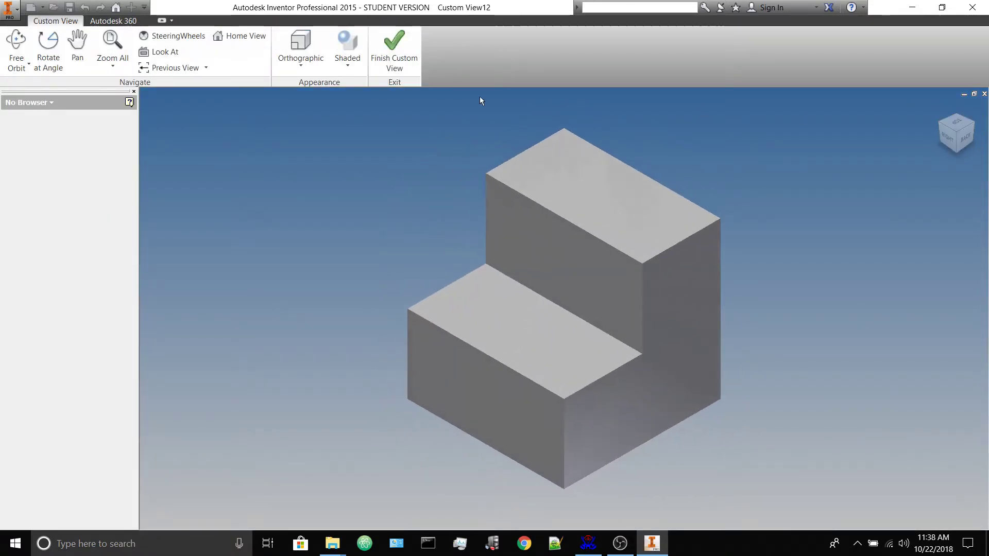
left_click(381, 52)
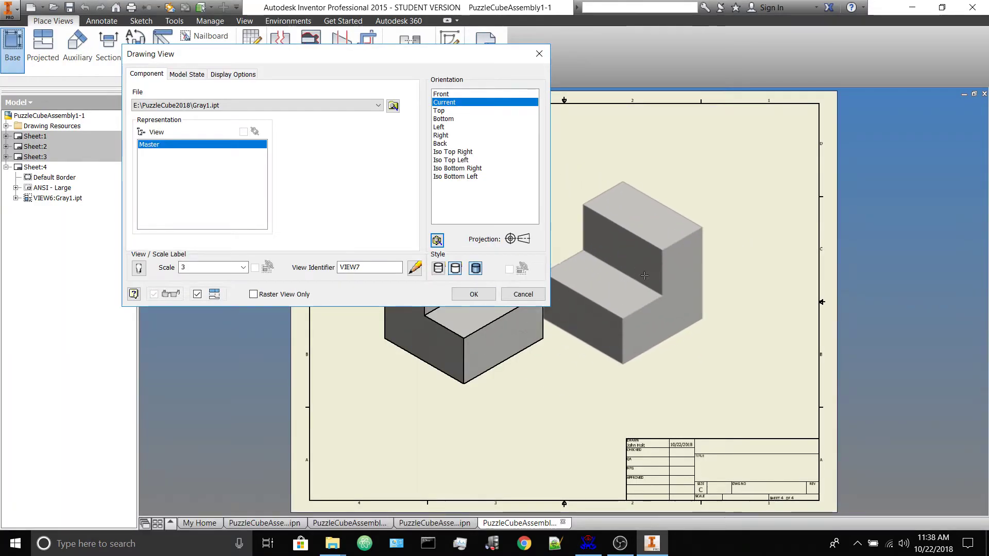
- Place the second gray part view on the right half of Sheet:4 without projected views
left_click(653, 263)
right_click(601, 181)
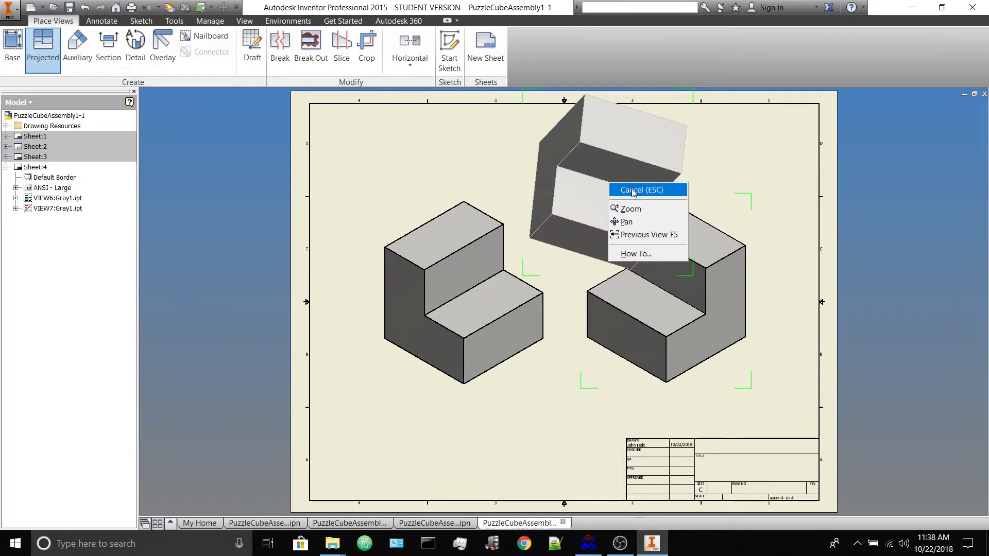
left_click(634, 191)
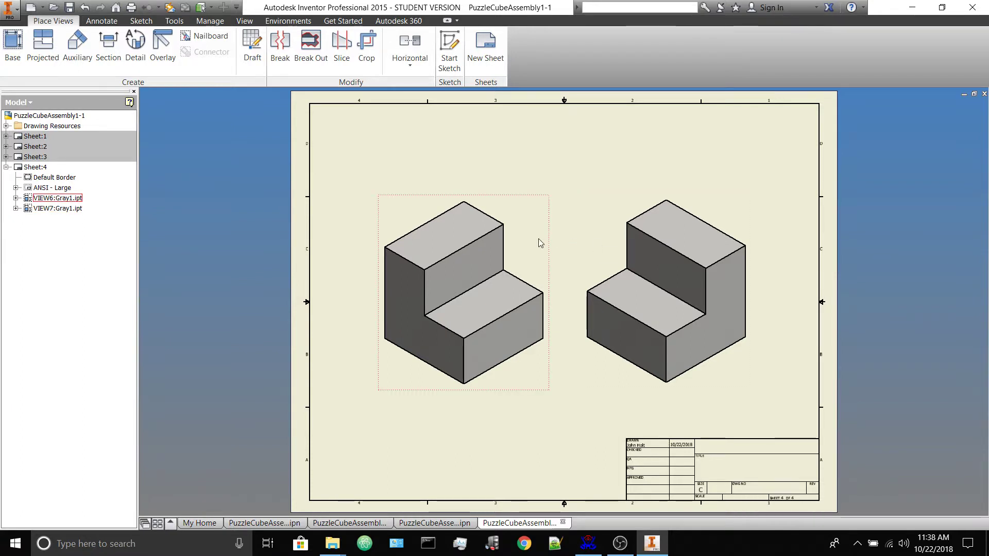
- Swap the two gray part views on Sheet:4 and line them up roughly level, side by side on opposite halves
left_click_drag(552, 240, 802, 268)
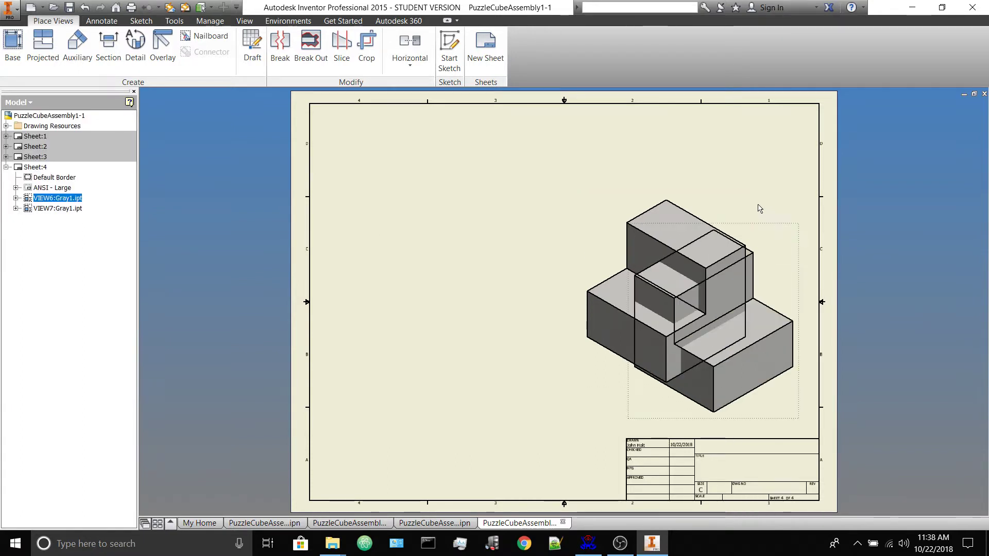
left_click_drag(754, 211, 533, 214)
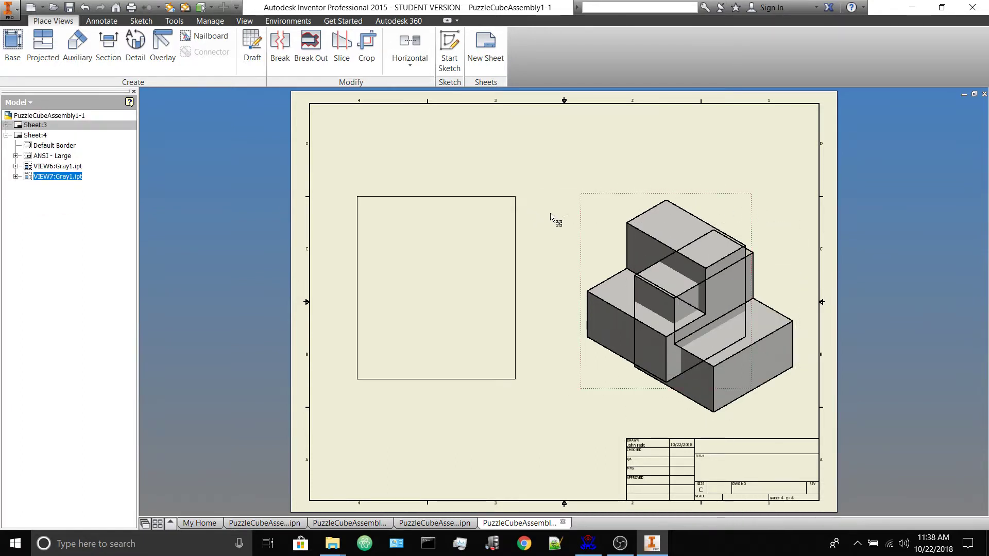
left_click_drag(716, 228, 679, 199)
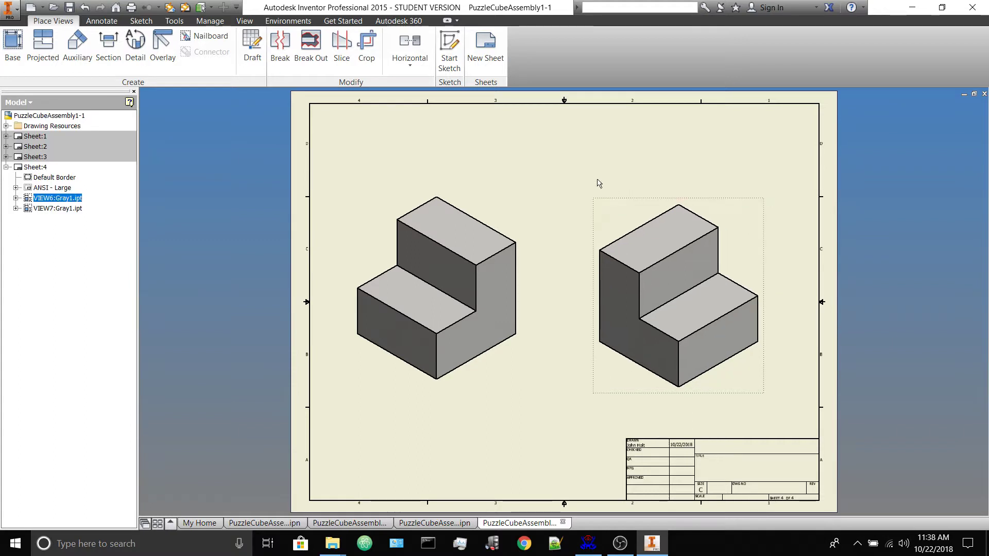
left_click(604, 186)
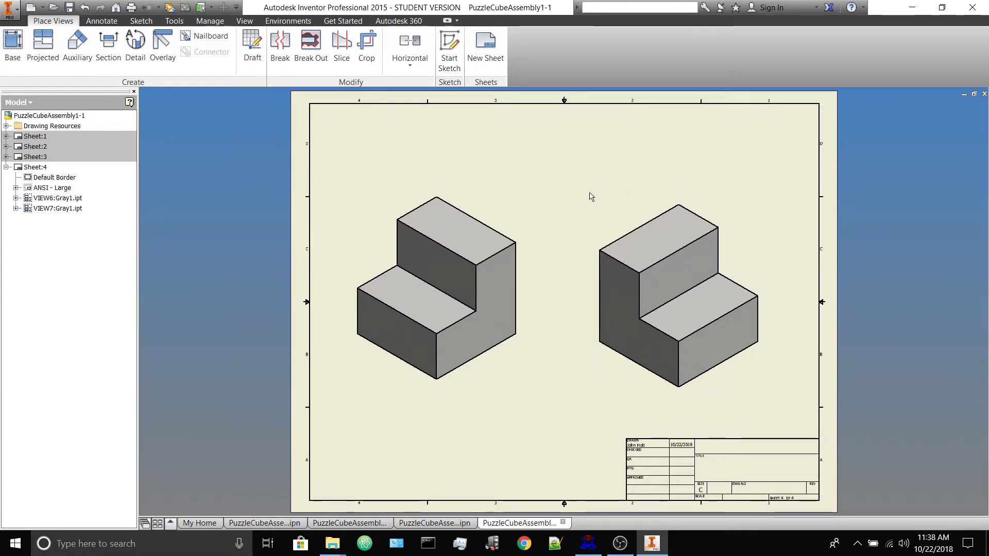
left_click(6, 167)
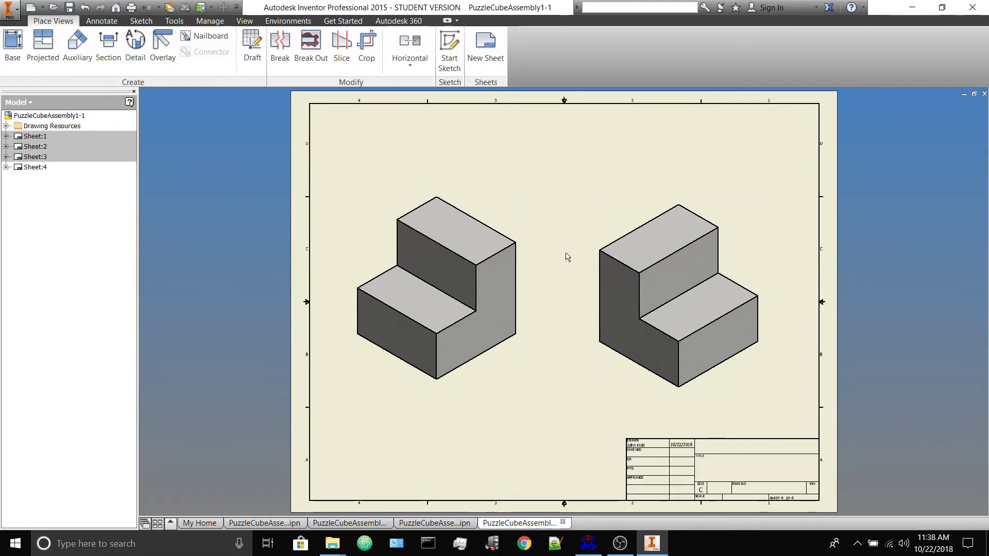
left_click_drag(532, 247, 545, 249)
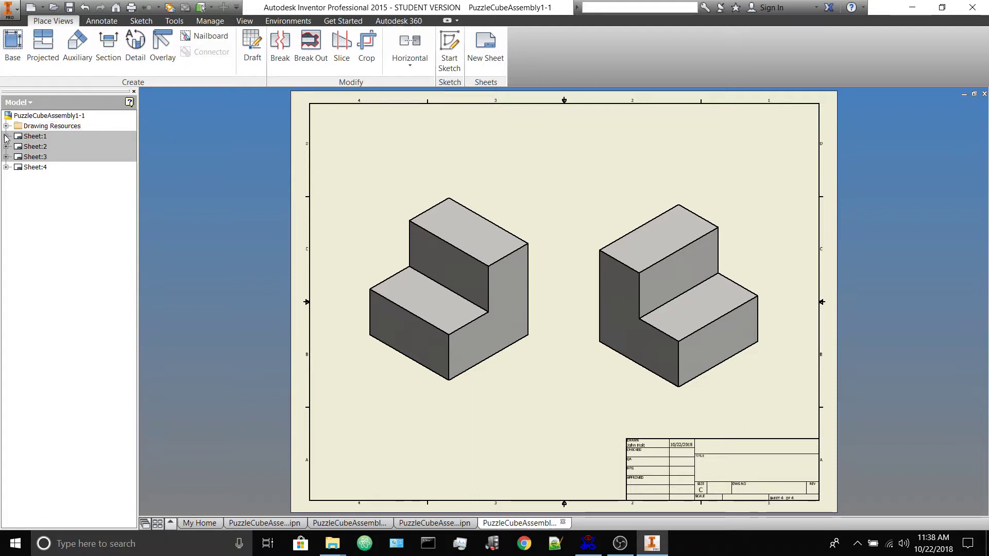
- Review the name, size and orientation settings of Sheet:1
right_click(28, 136)
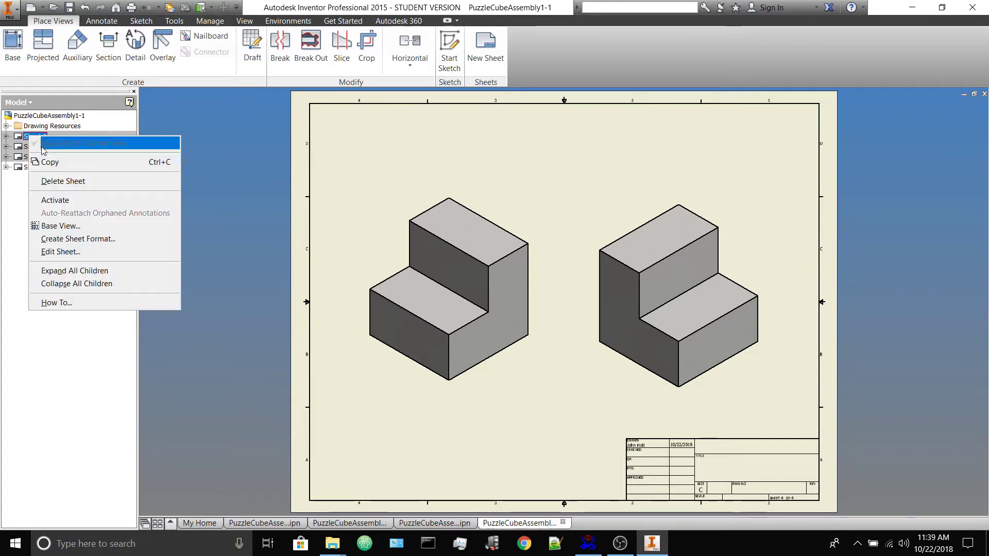
left_click(59, 252)
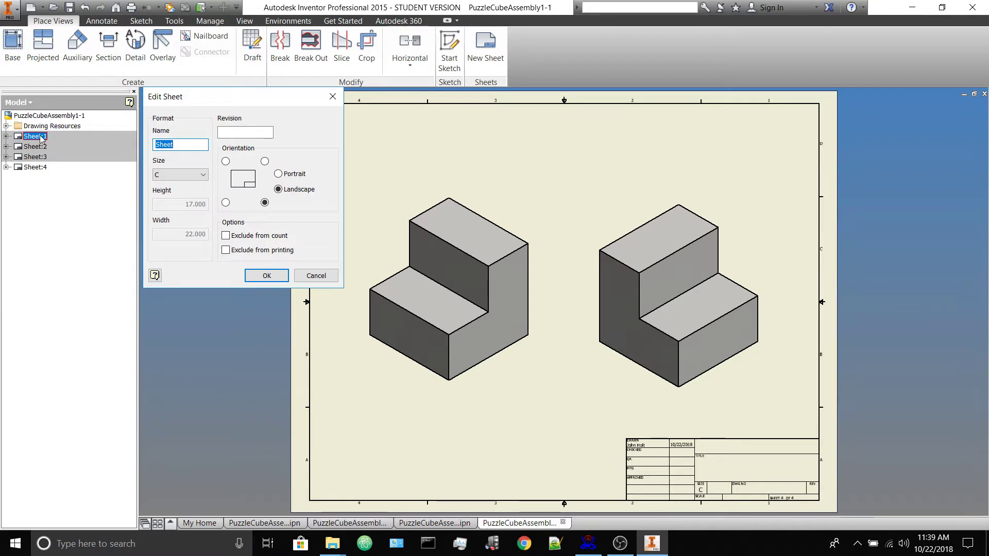
left_click(267, 275)
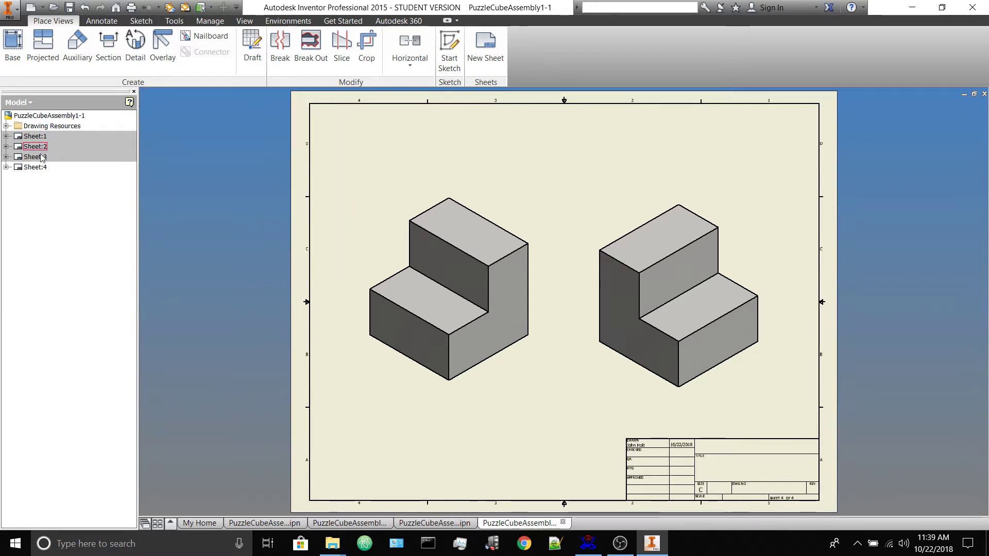
double_click(35, 137)
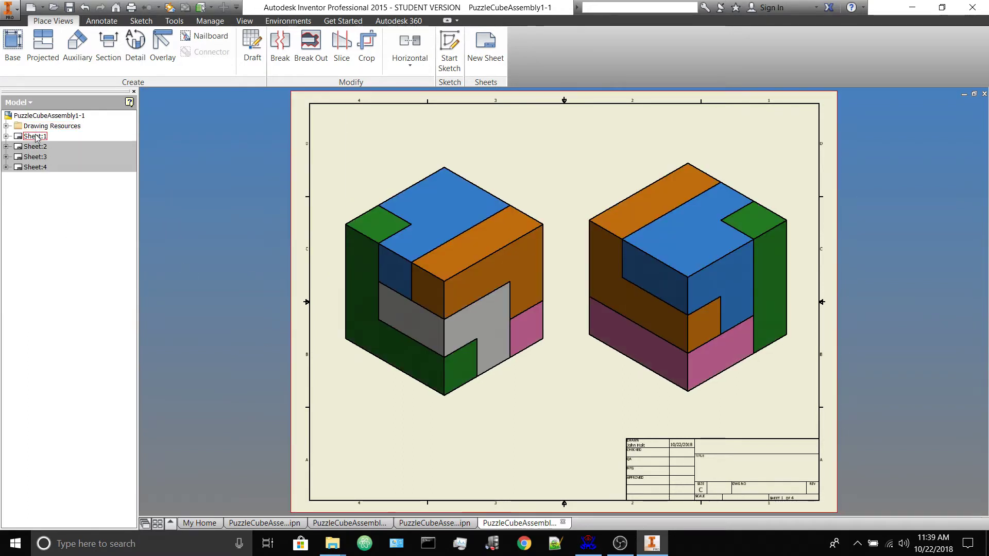
right_click(36, 138)
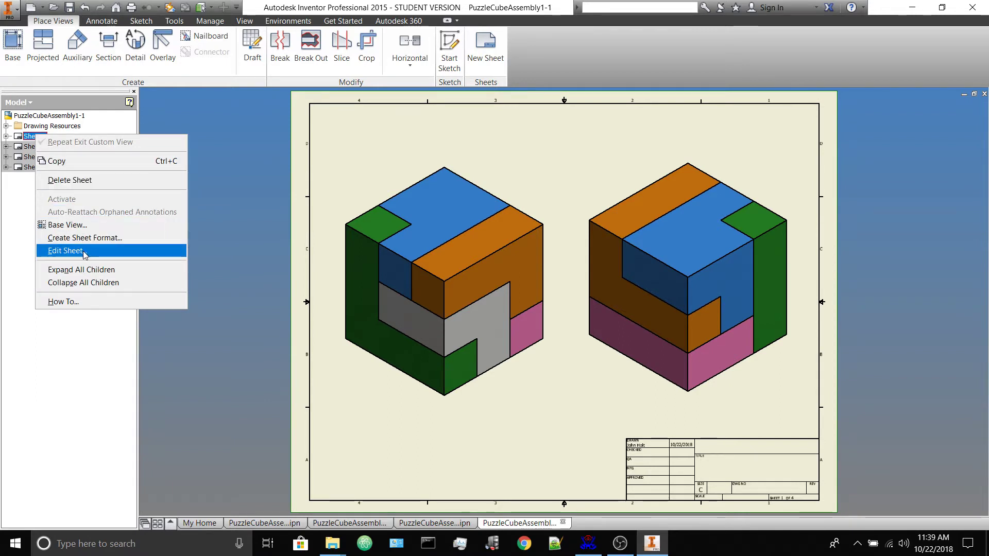
left_click(67, 251)
left_click(332, 96)
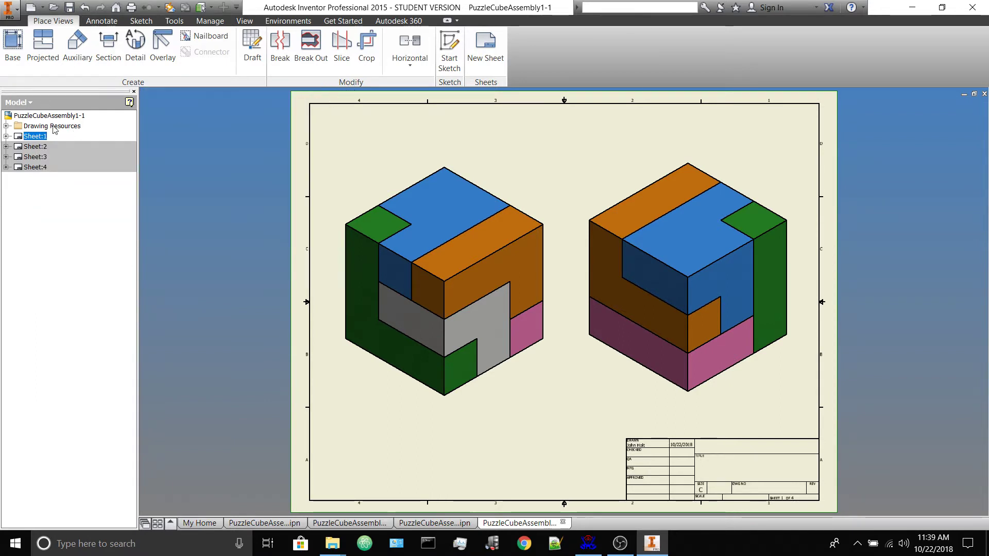
right_click(38, 138)
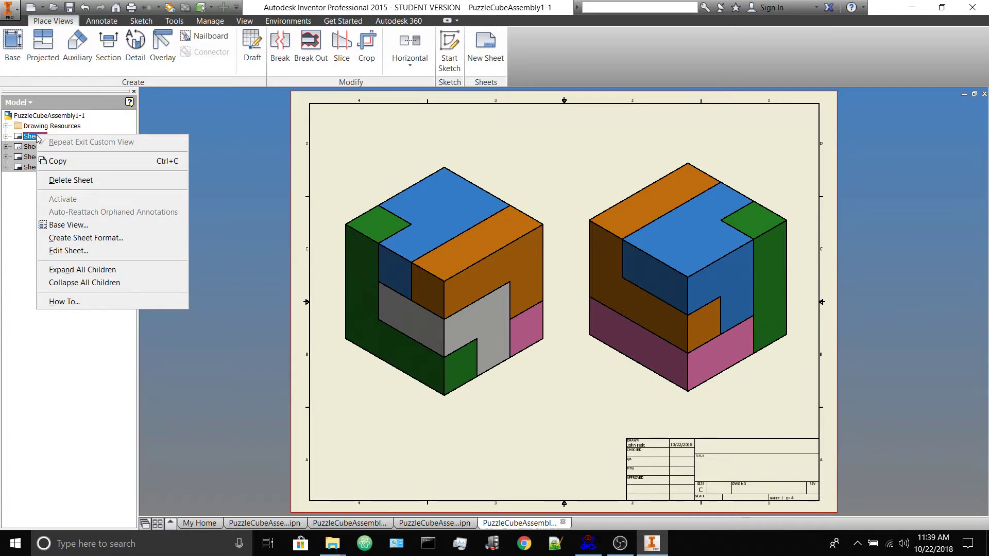
key("Escape")
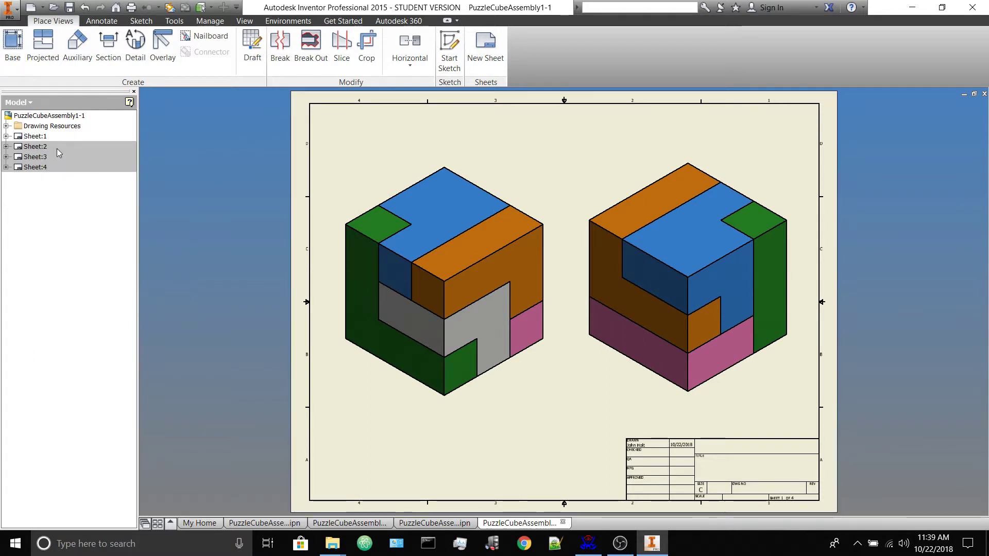
- Set the Title in the drawing's iProperties summary to "Puzzle Cube", keeping the existing author
left_click(49, 116)
left_click(50, 117)
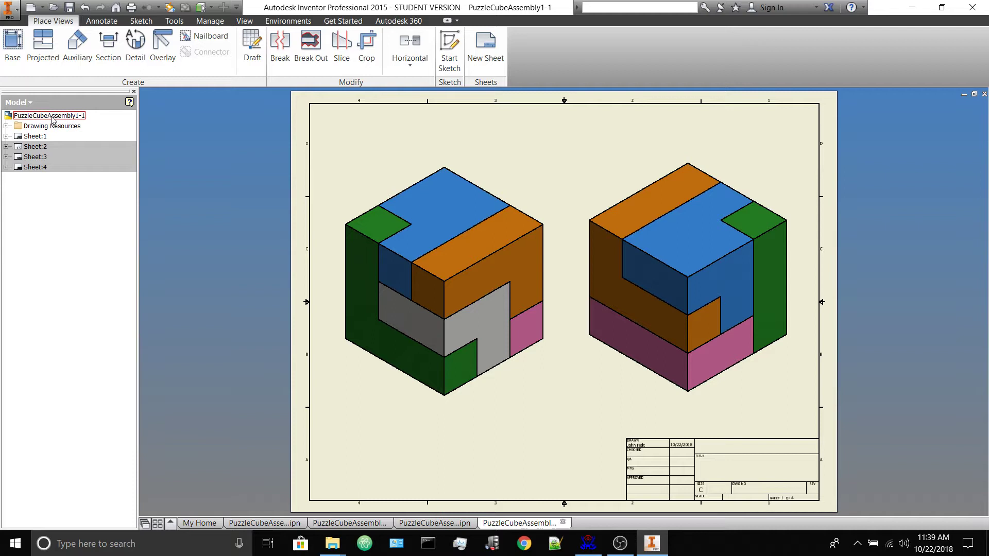
right_click(50, 118)
left_click(69, 230)
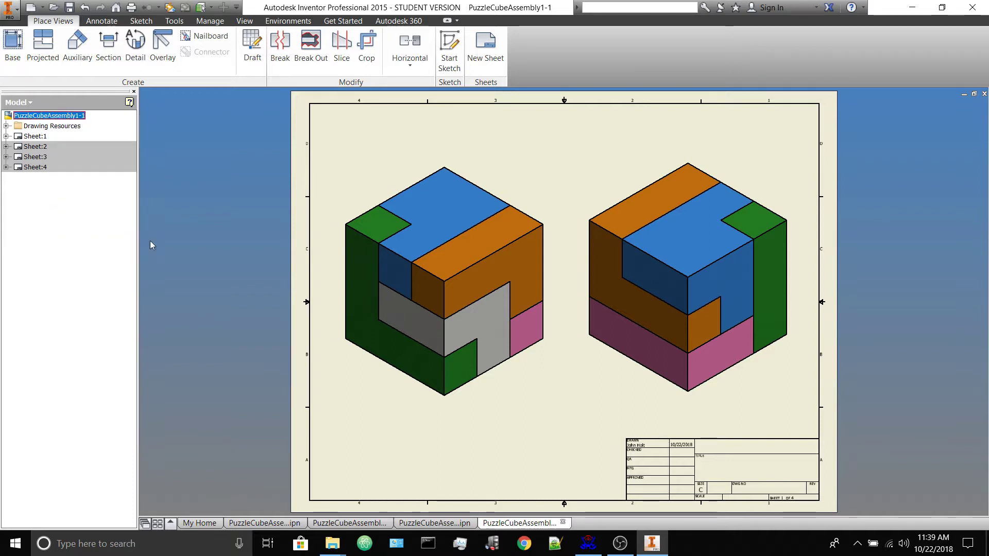
left_click(415, 114)
left_click(471, 132)
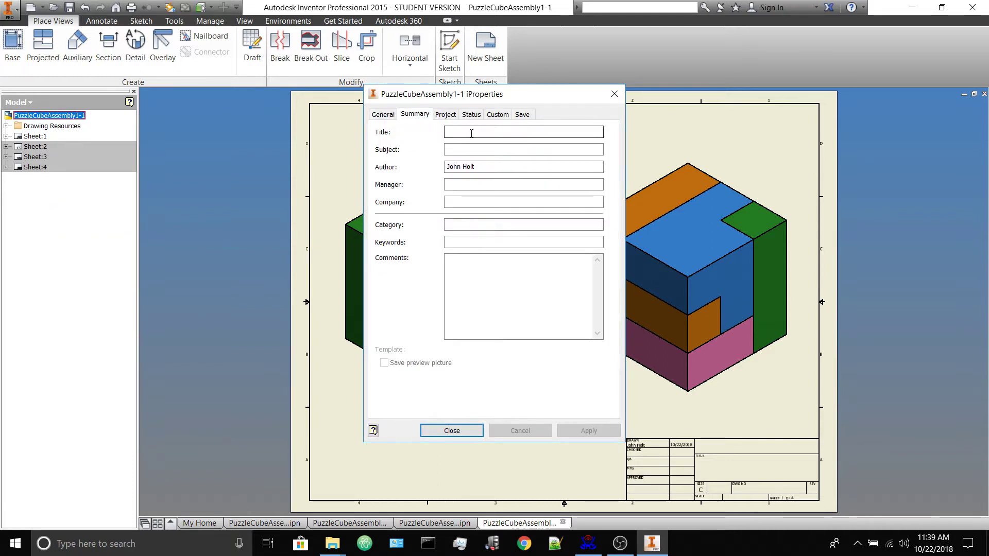
type("Puzzle")
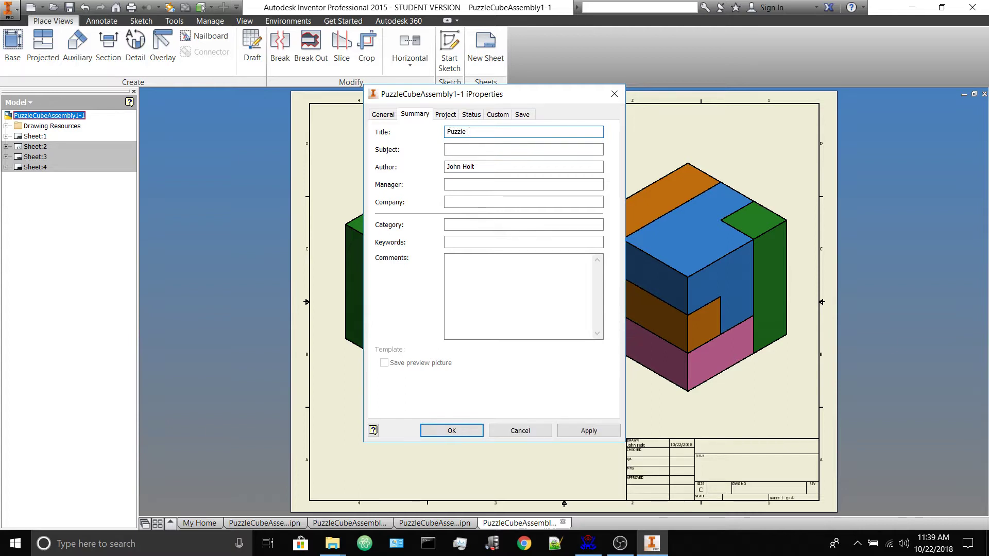
type(" Cube")
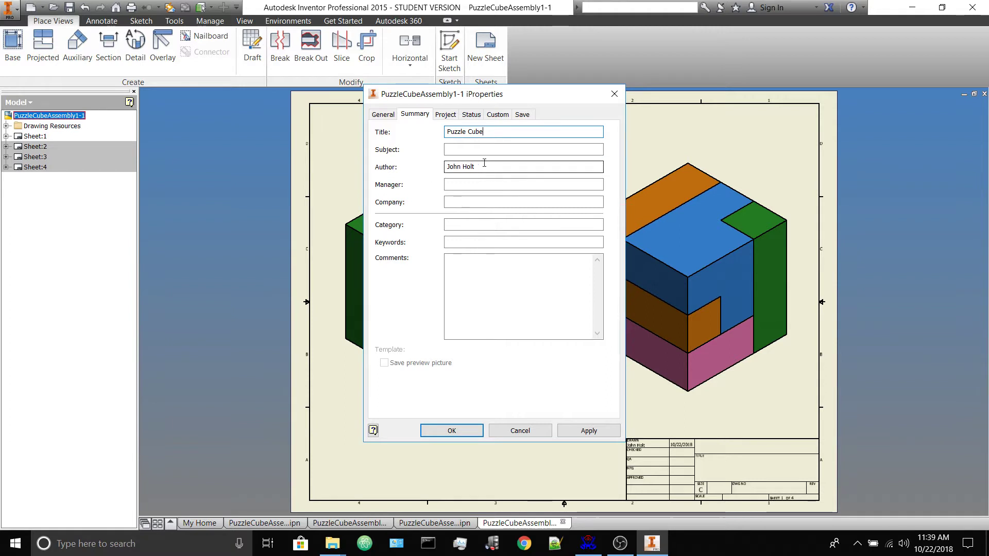
left_click_drag(479, 163, 427, 170)
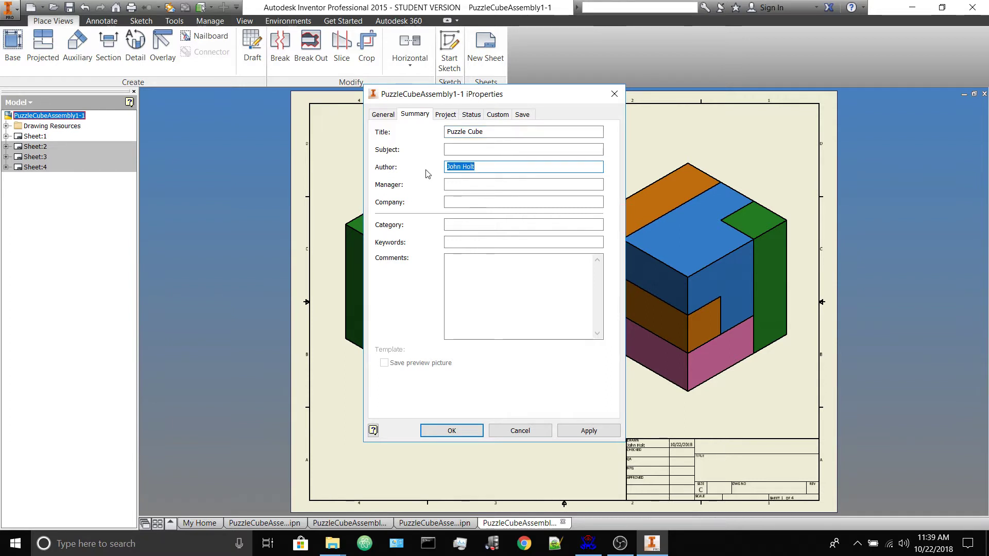
left_click(452, 431)
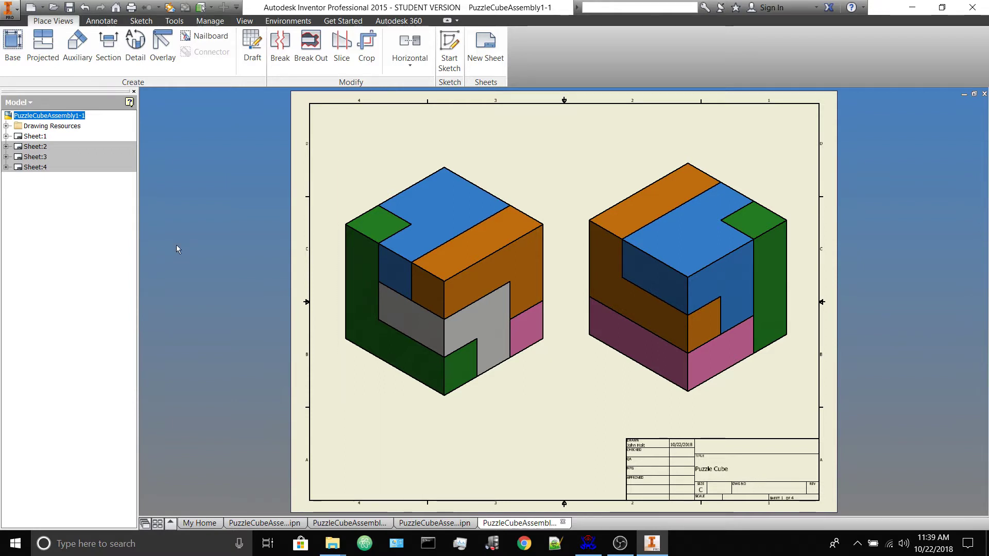
- Look through the title blocks of Sheet:2, Sheet:3, Sheet:4 and Sheet:1 to check the title entry
double_click(36, 146)
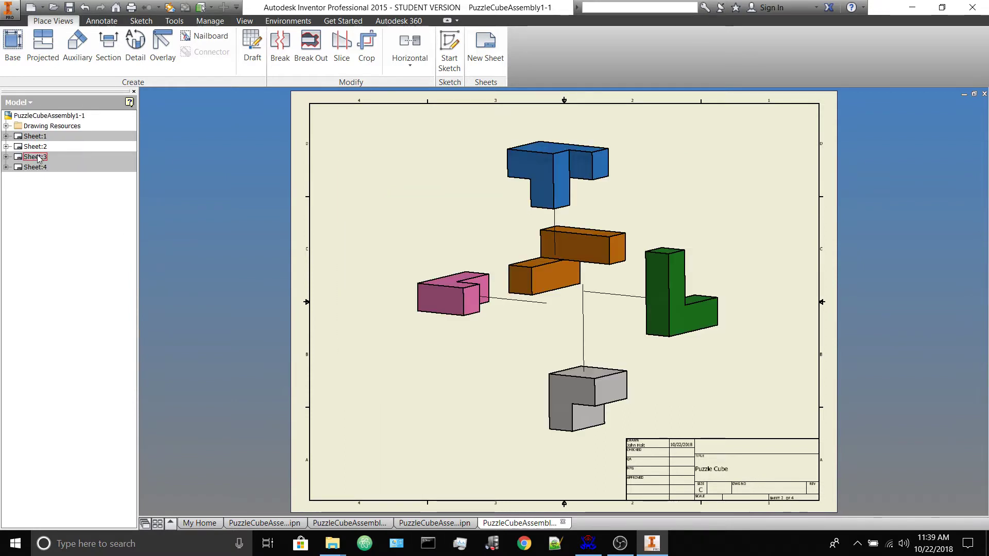
double_click(36, 157)
double_click(37, 168)
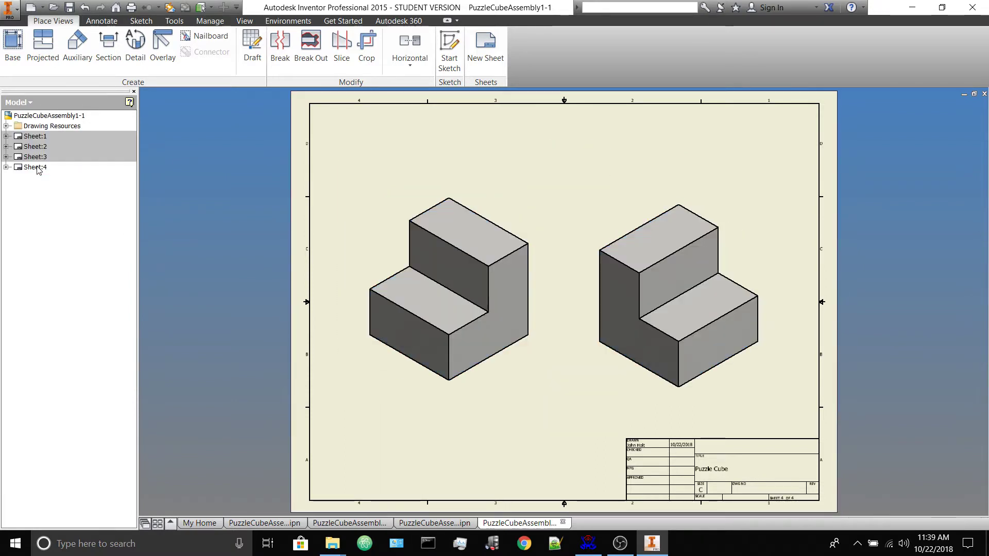
double_click(35, 136)
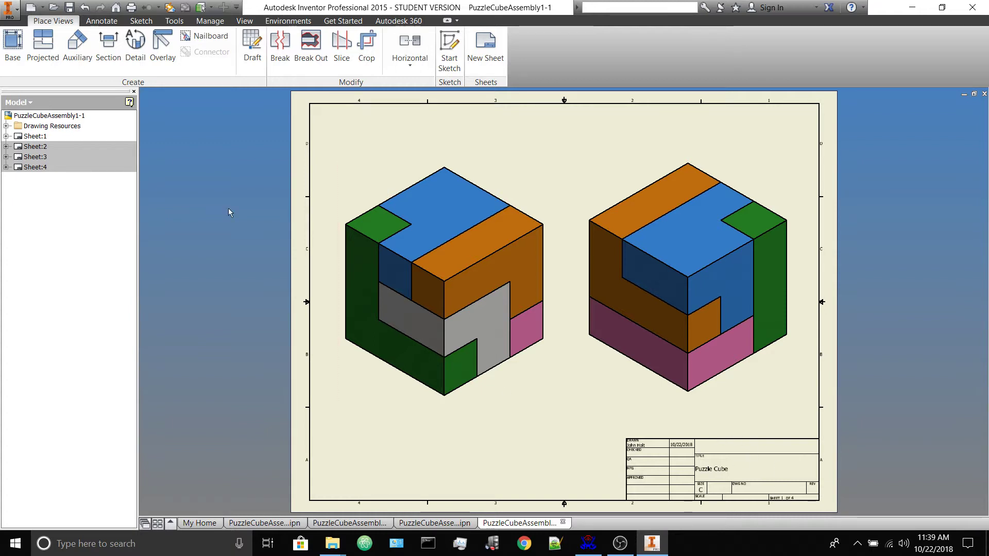
double_click(35, 147)
- Add the text "Assembly" to the empty box above the title in Sheet:1's title block, centred both ways at 0.240 in
double_click(35, 136)
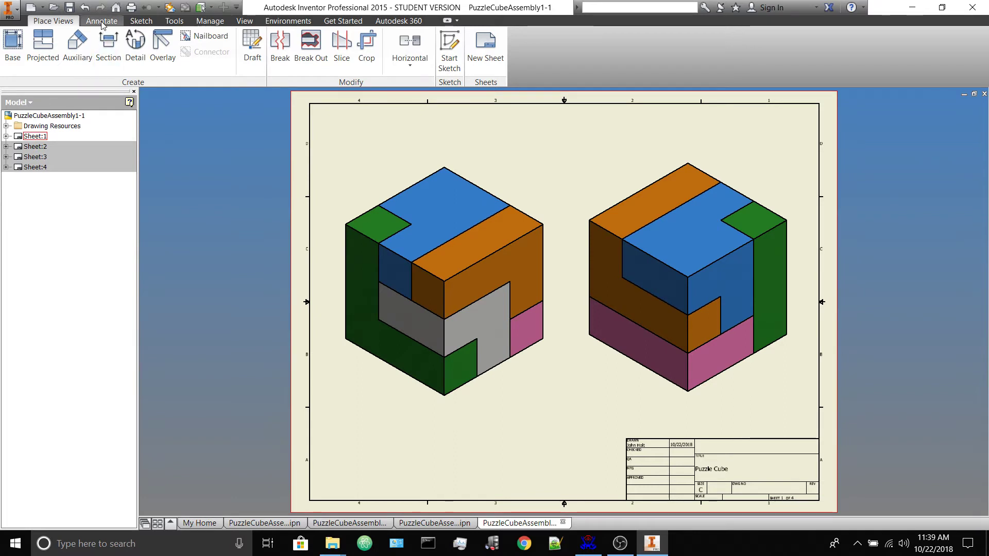
left_click(102, 21)
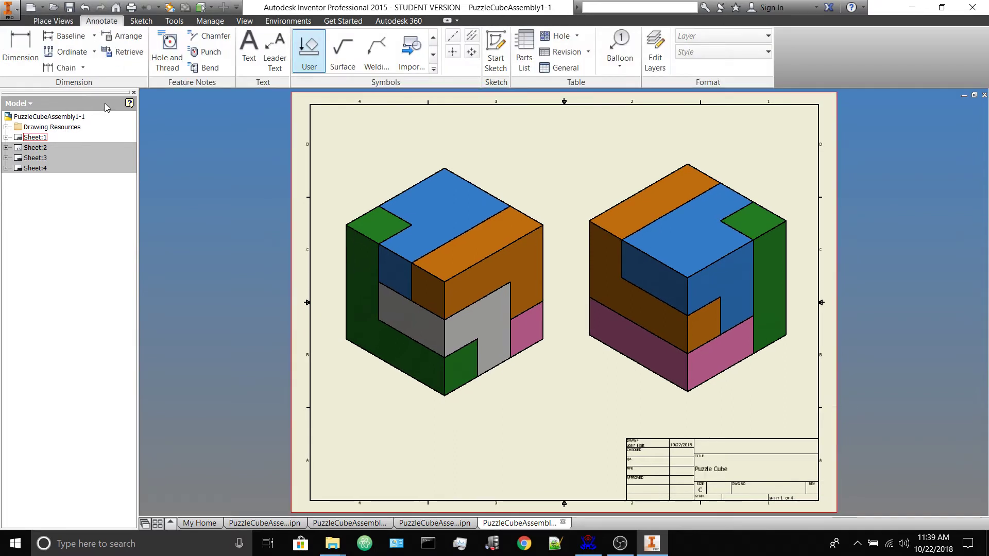
left_click(251, 51)
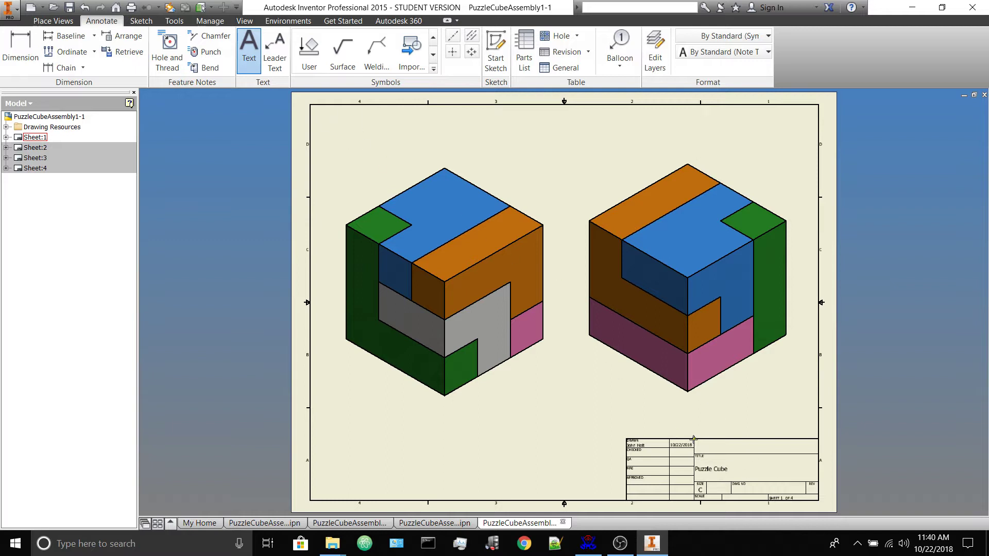
left_click(818, 456)
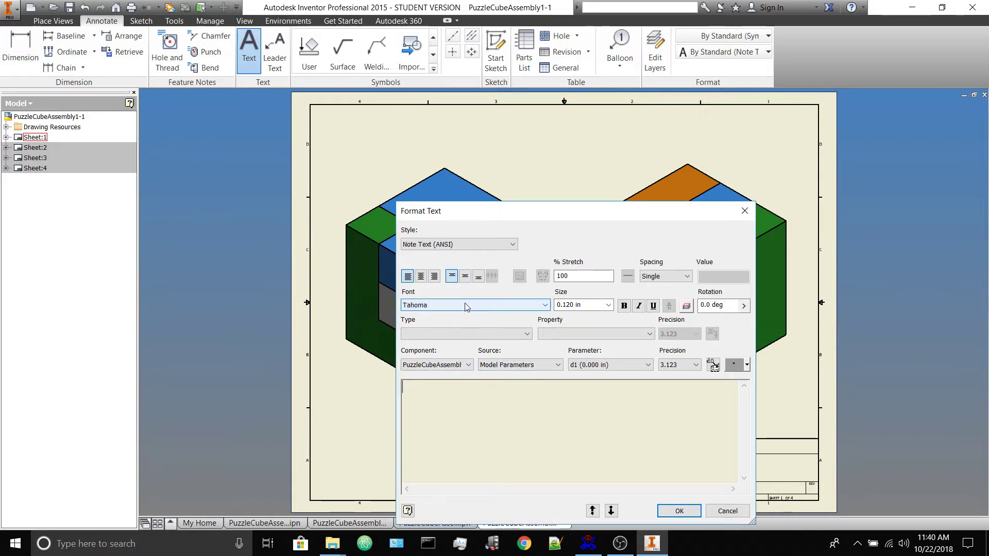
left_click(422, 279)
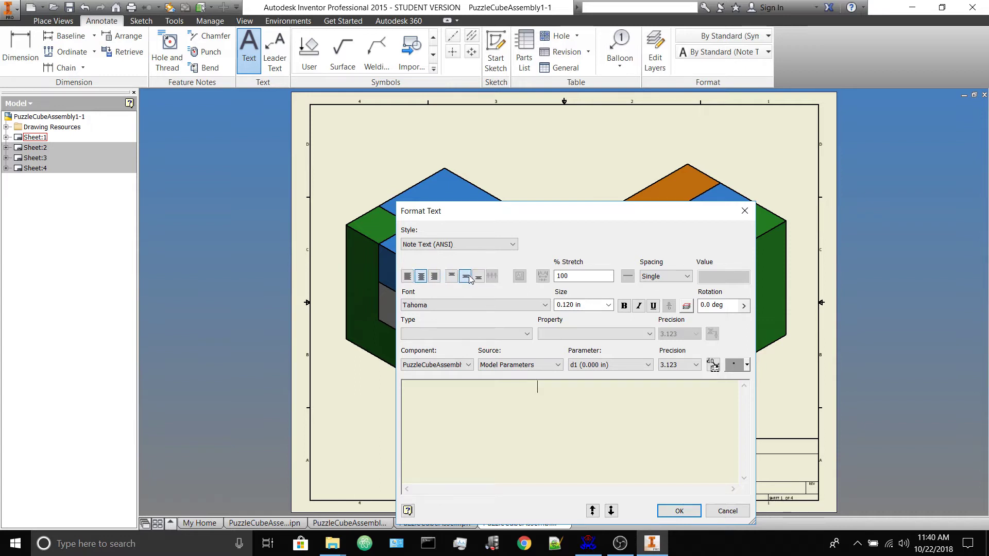
left_click(608, 305)
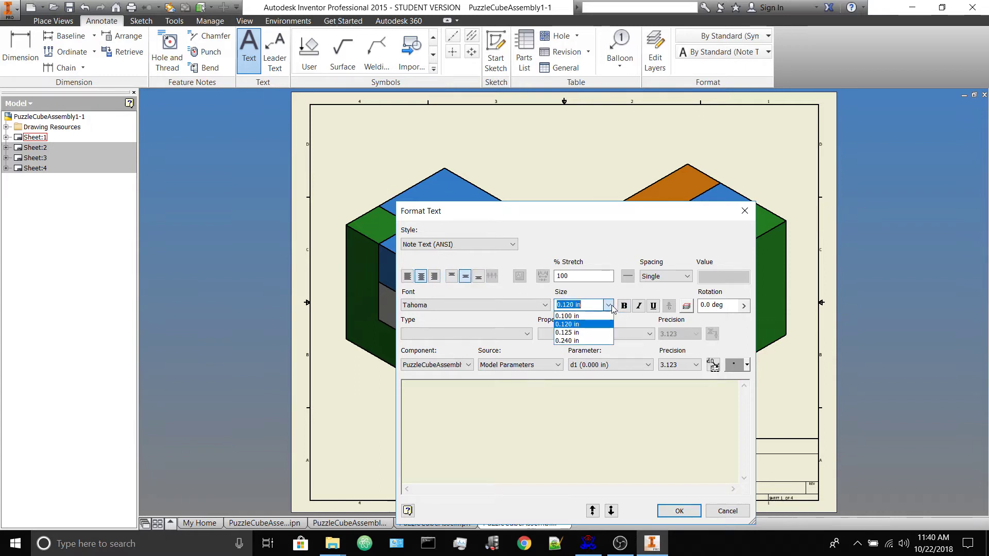
left_click(585, 341)
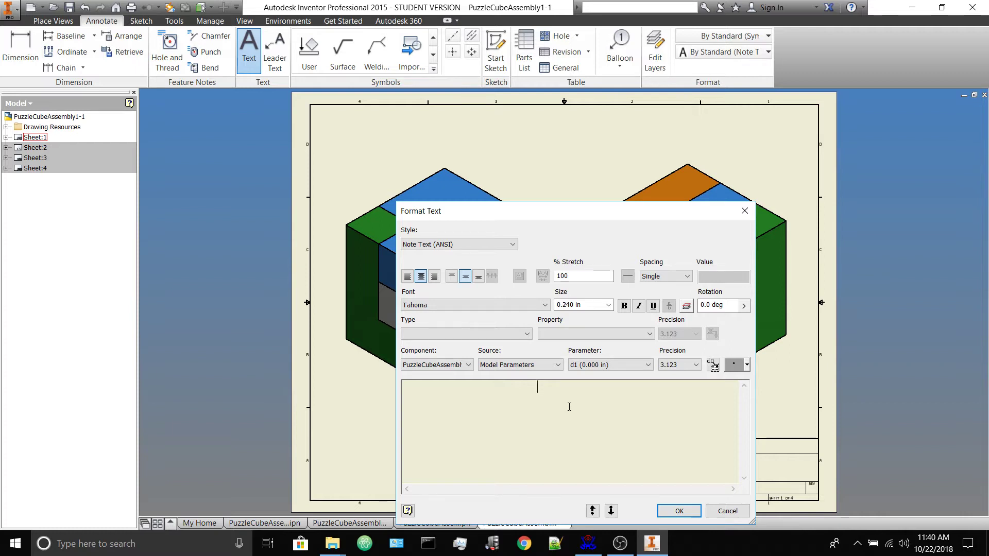
type("Assembly")
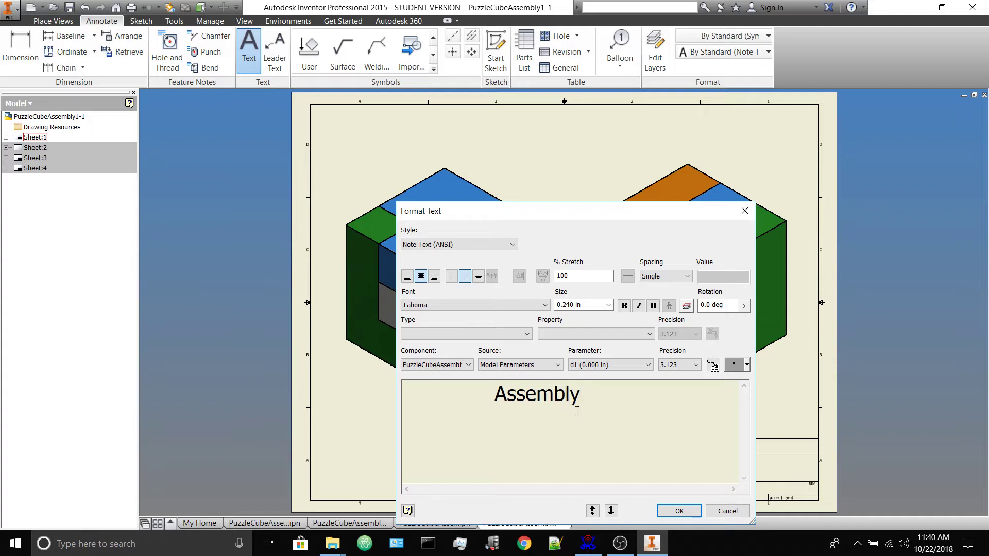
left_click(679, 511)
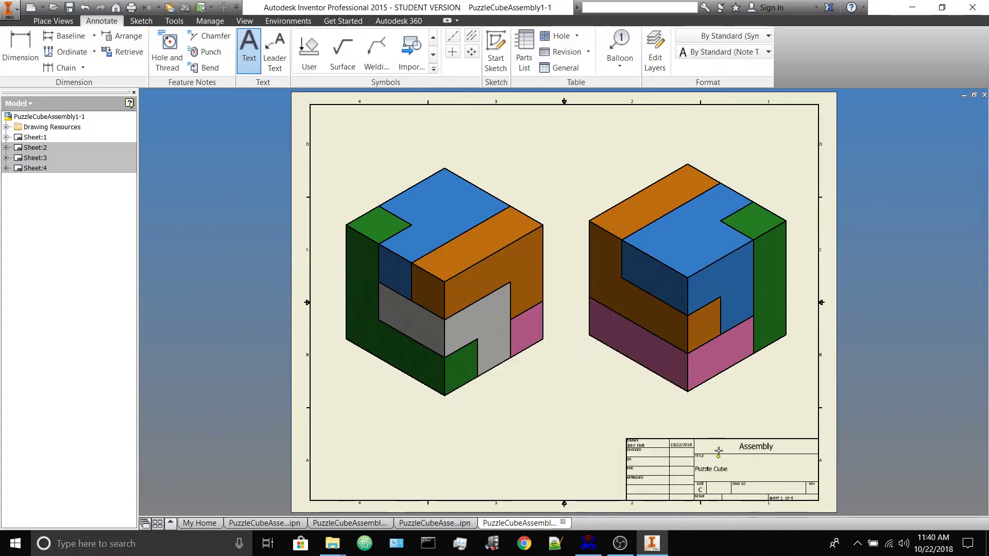
right_click(244, 187)
left_click(287, 193)
- Label Sheet:2's title block with the text "Exploded View" in the empty box above the title, centred both ways at 0.240 in
double_click(31, 148)
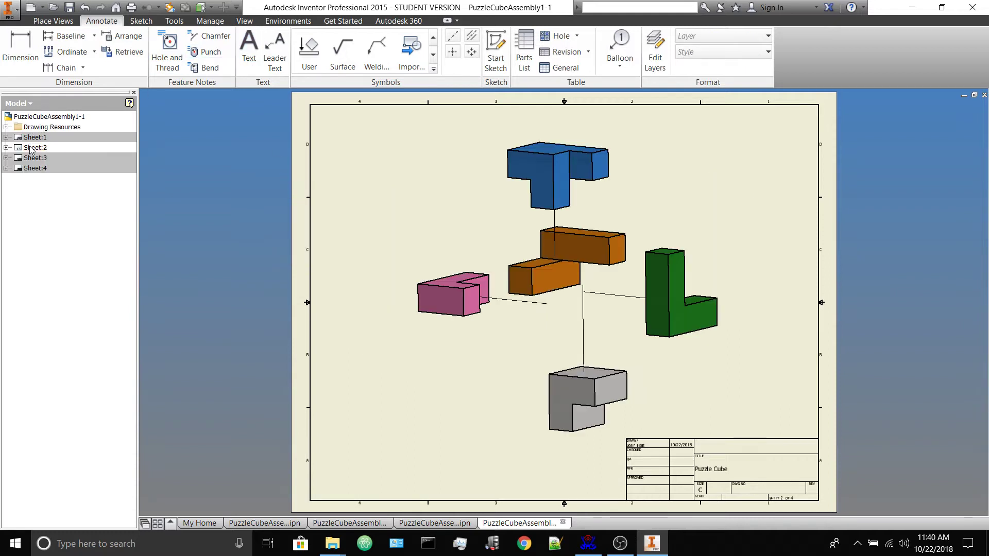
left_click(249, 49)
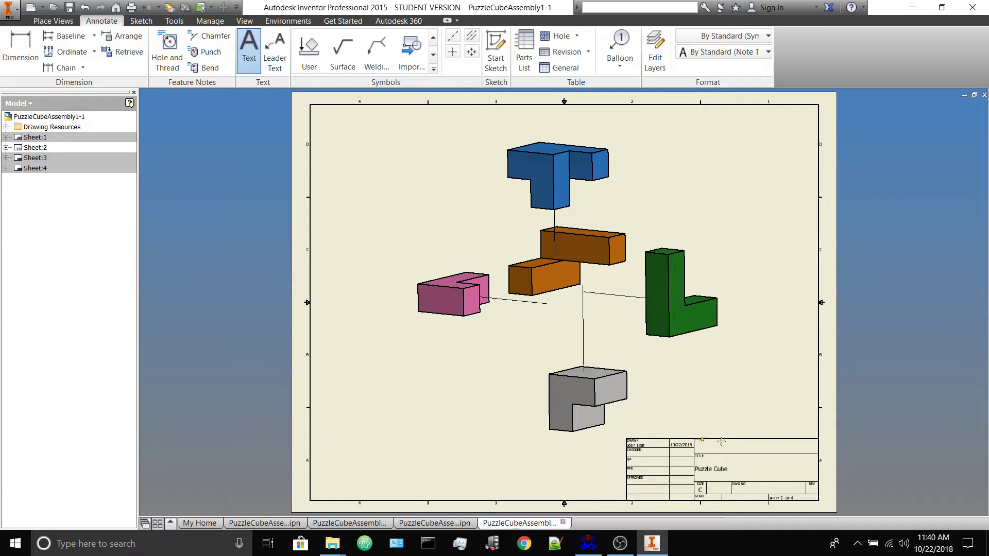
left_click(817, 455)
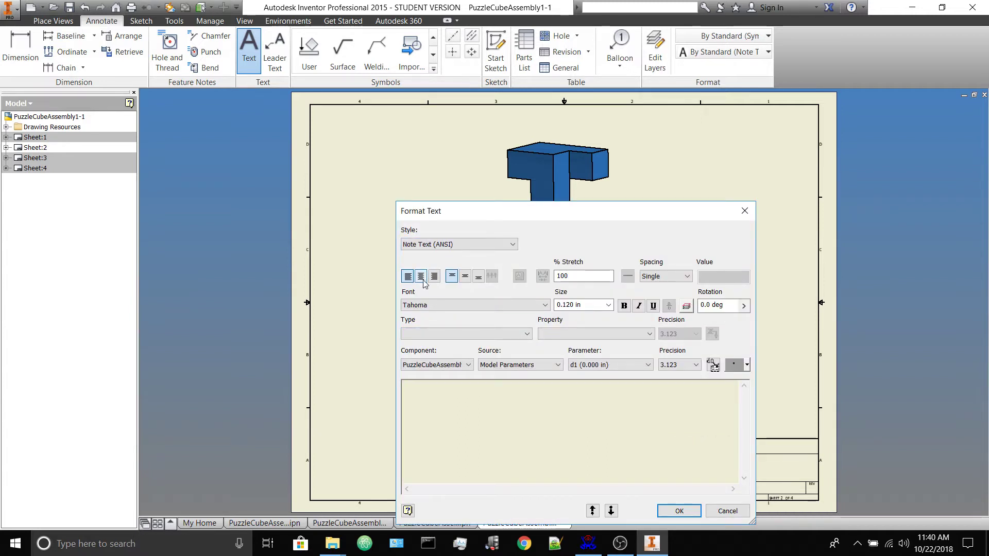
left_click(466, 276)
left_click(608, 305)
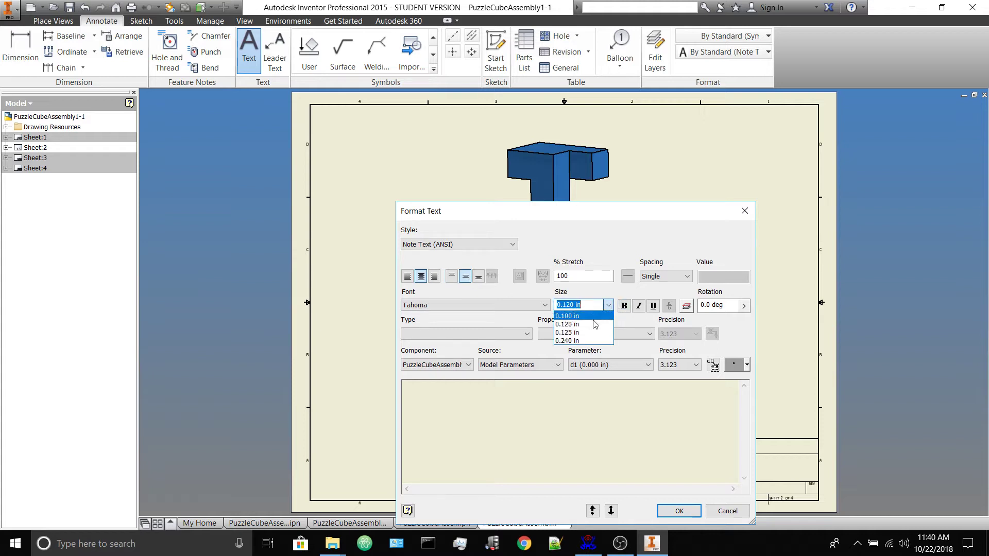
left_click(584, 341)
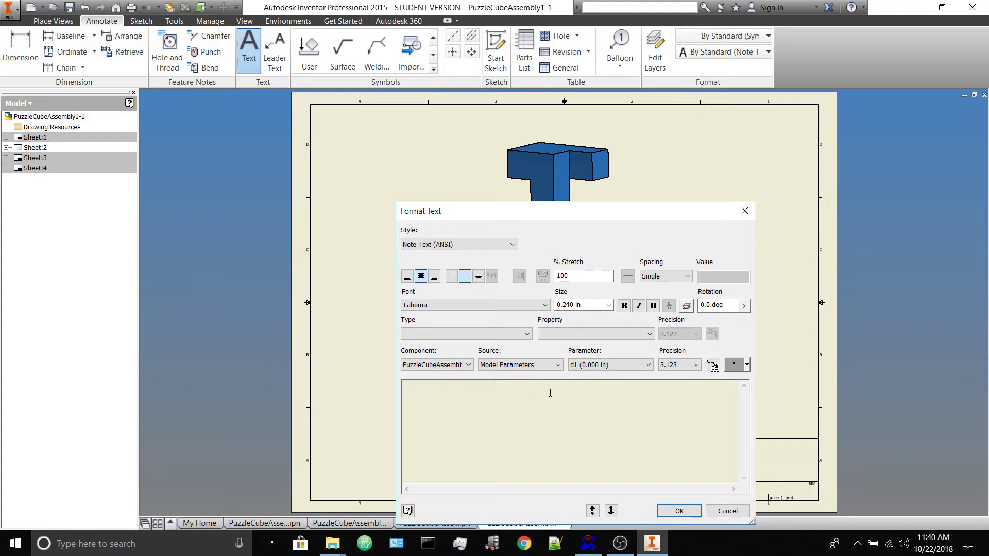
type("Exploded V")
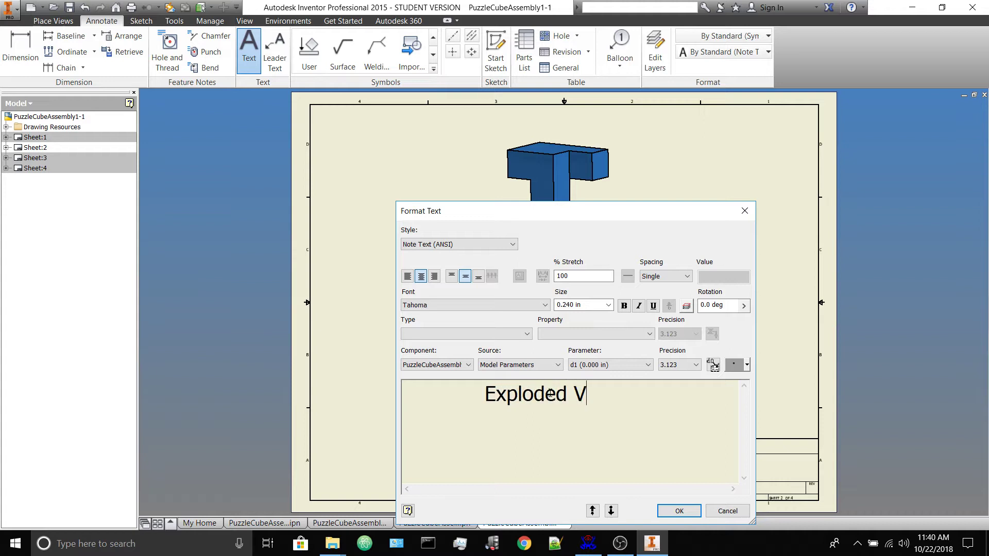
type("iew")
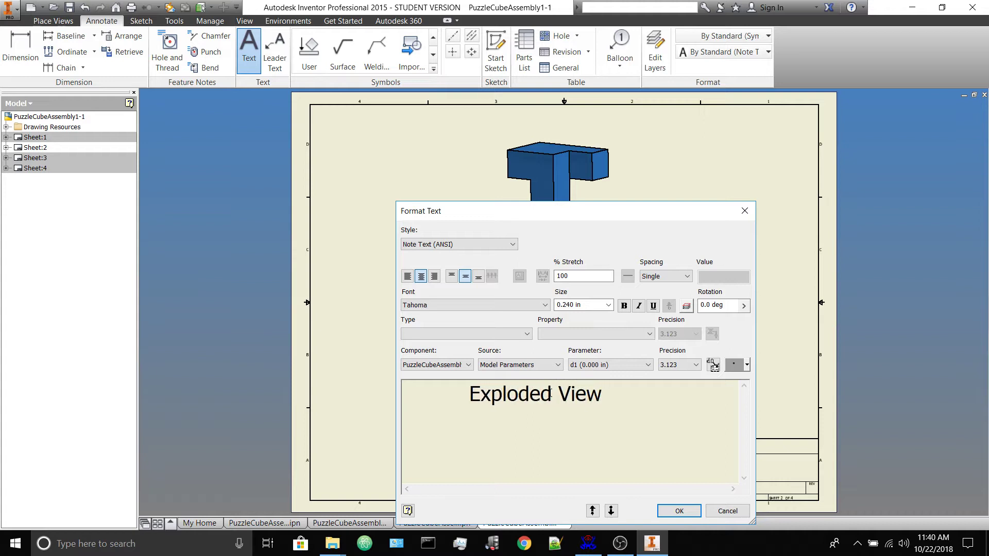
left_click(679, 511)
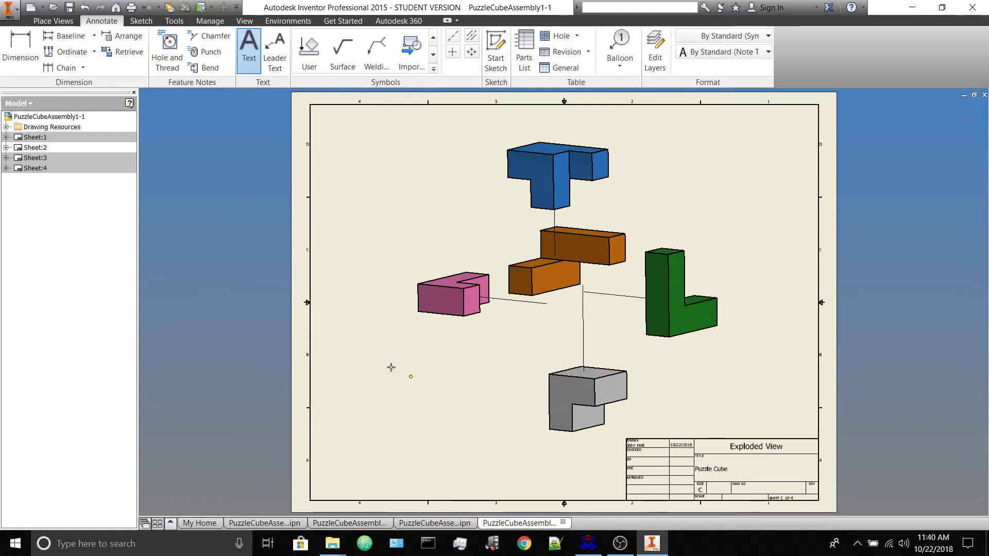
right_click(199, 211)
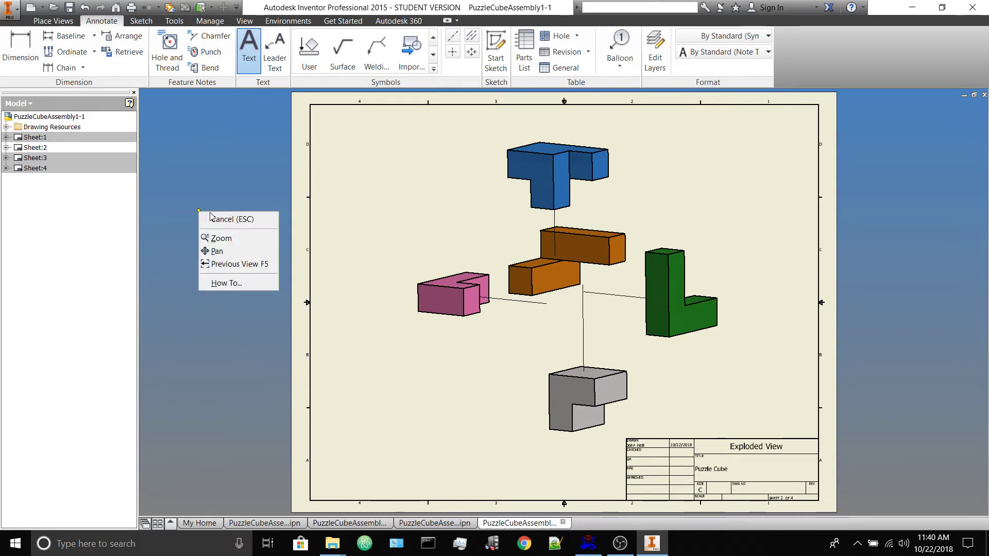
left_click(244, 220)
- Label Sheet:3's title block with the text "Blue" in the empty box above the title, centred both ways at 0.240 in
double_click(35, 157)
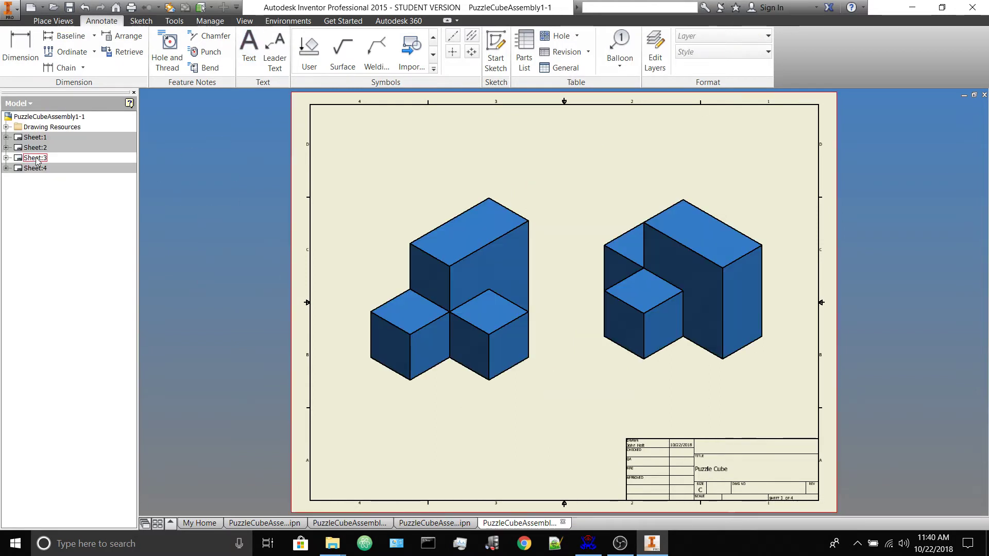
left_click(249, 49)
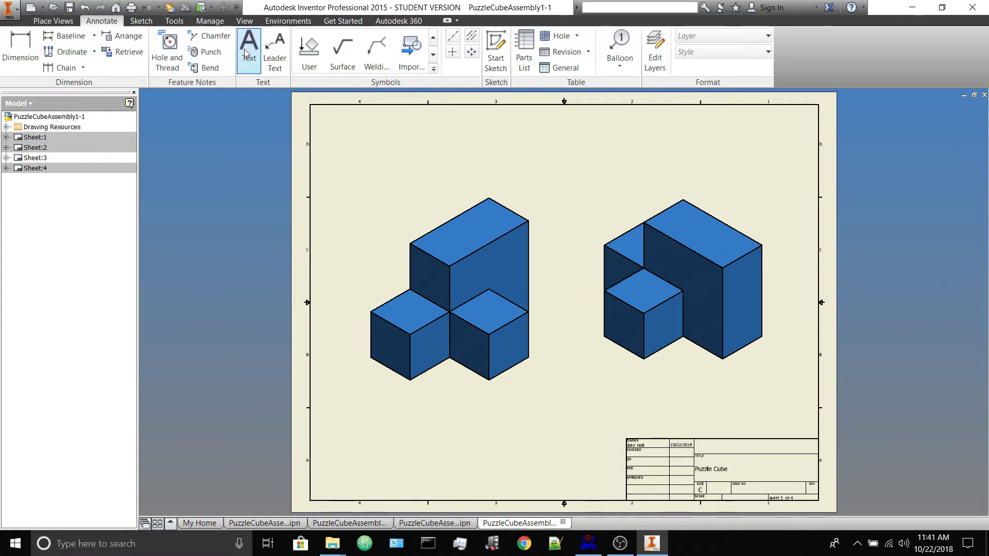
left_click_drag(692, 438, 818, 457)
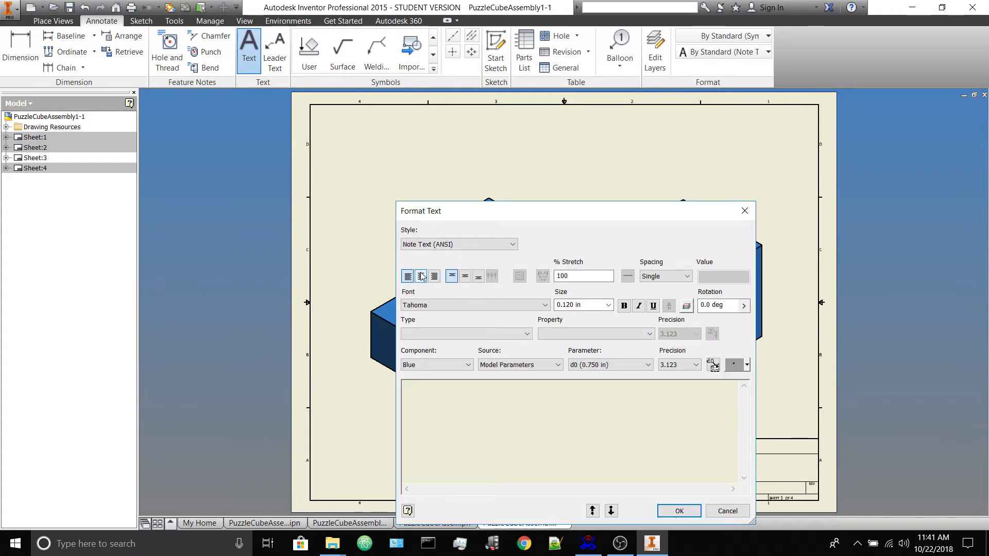
left_click(422, 276)
left_click(465, 277)
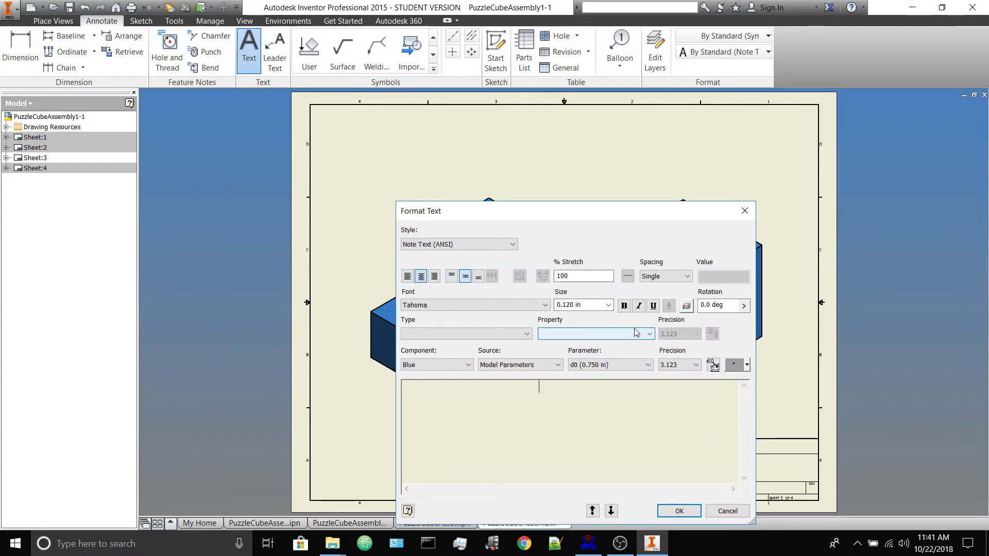
left_click(608, 305)
left_click(569, 330)
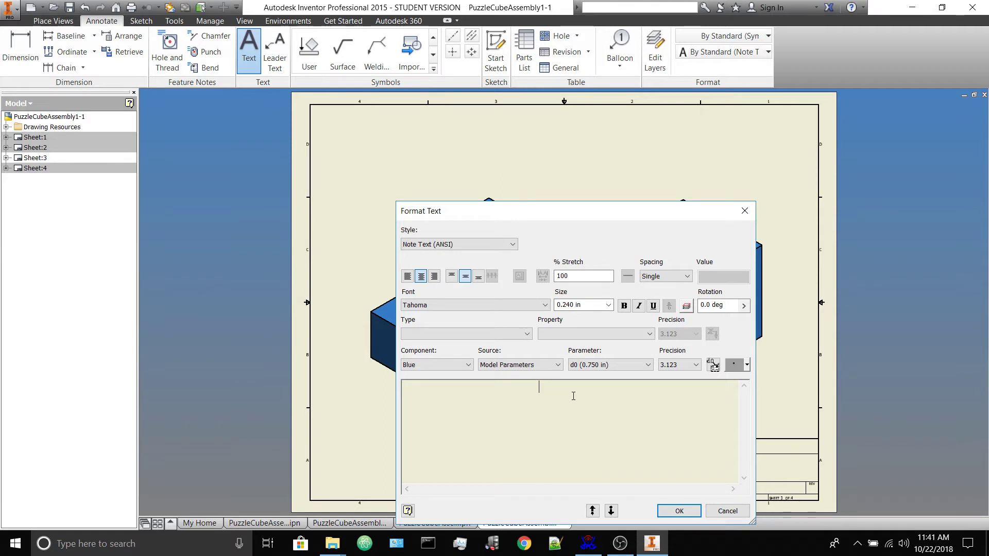
type("Blue")
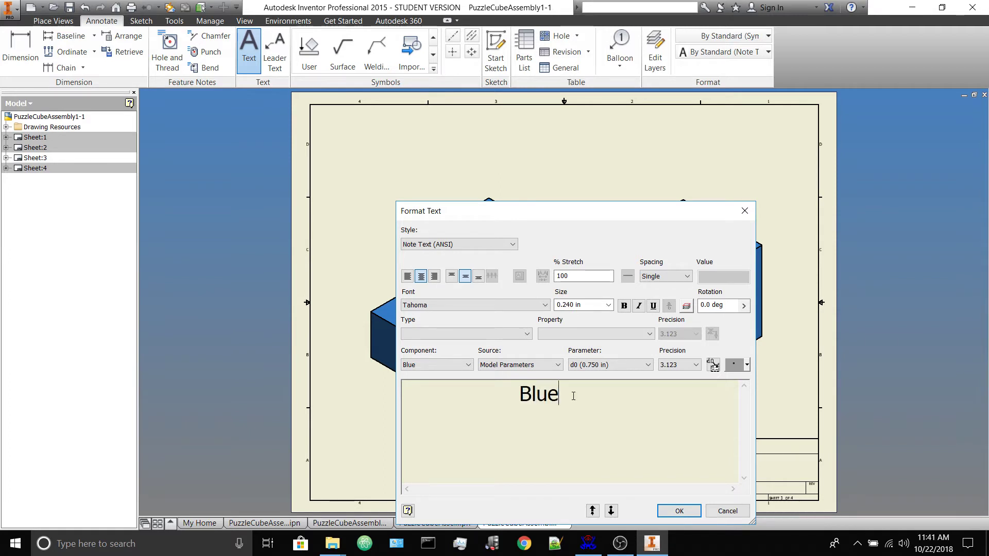
left_click(679, 511)
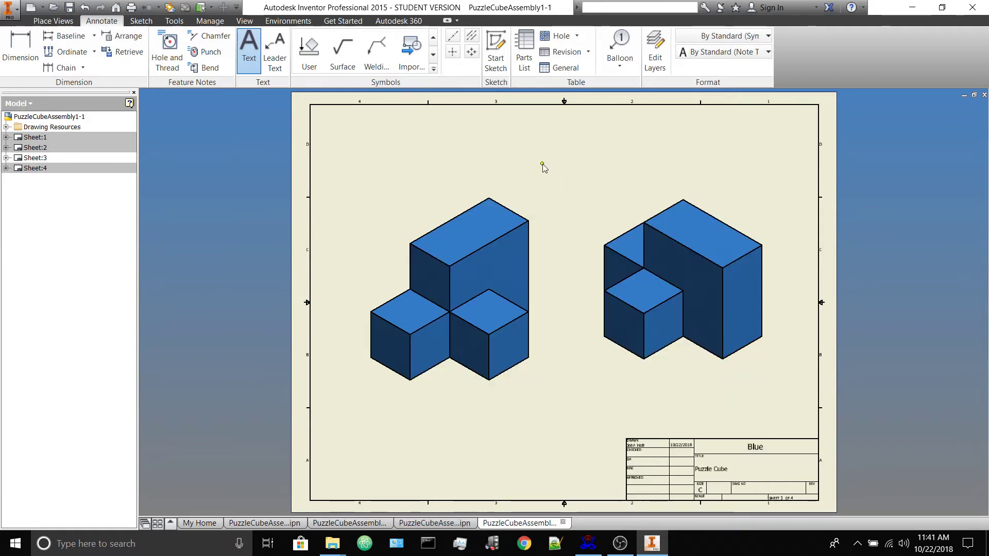
key("Escape")
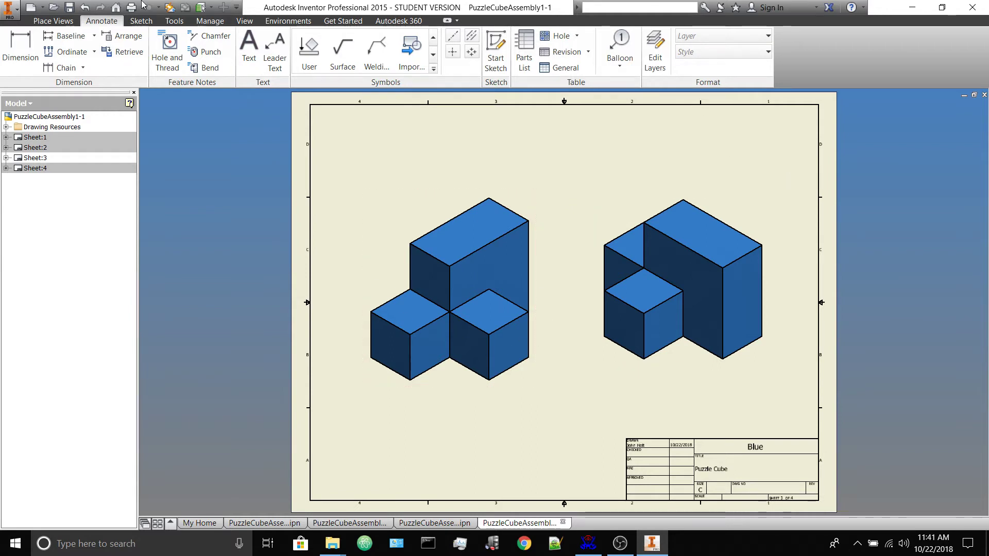
- Save the drawing as PuzzleCubeDrawings in DWG format in the PuzzleCube2018 folder
left_click(69, 7)
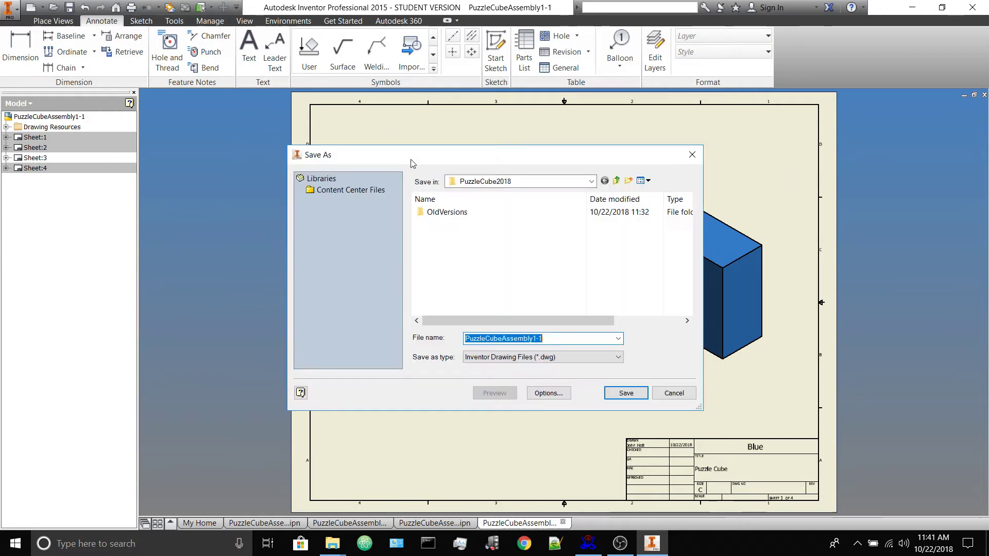
left_click(547, 339)
key("BackSpace")
key("BackSpace")
key("BackSpace")
key("BackSpace")
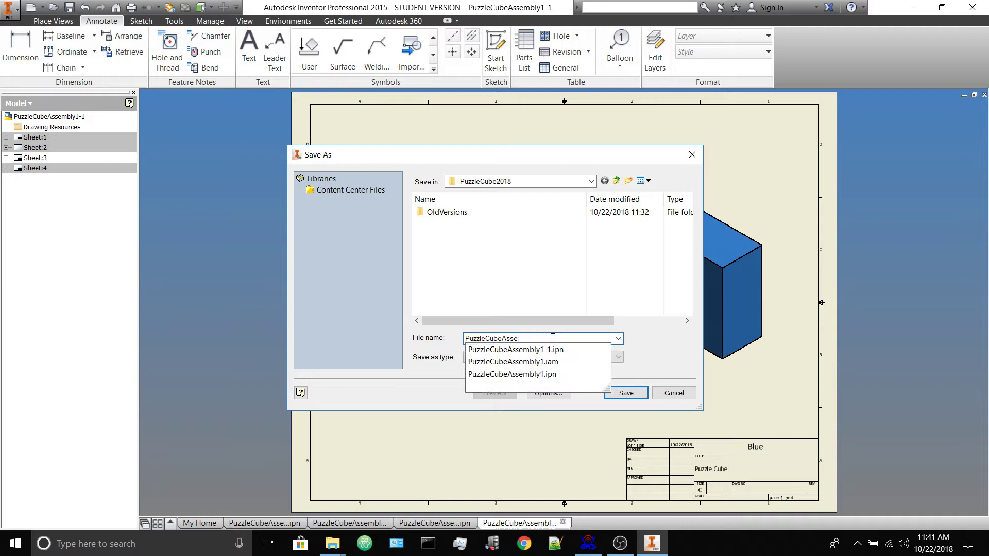
key("BackSpace")
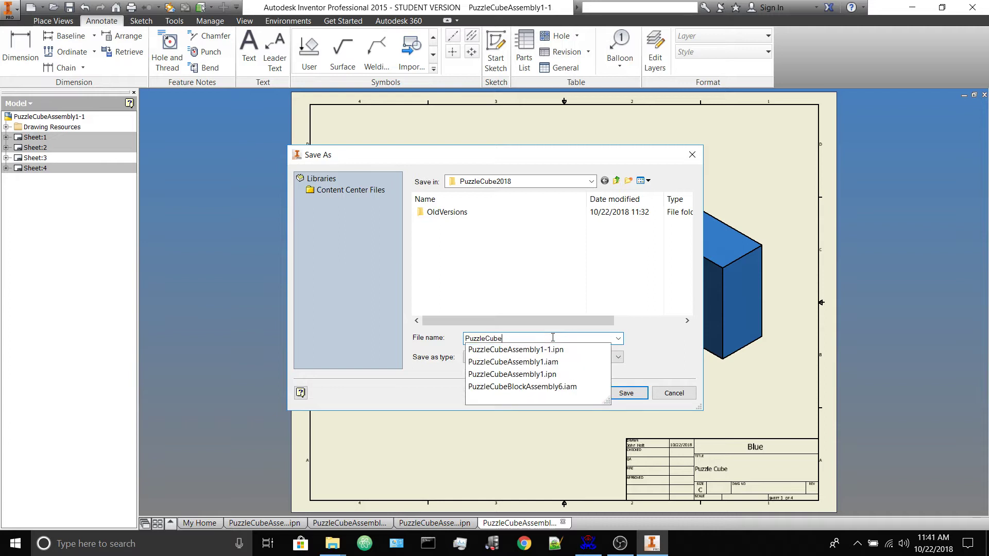
key("Escape")
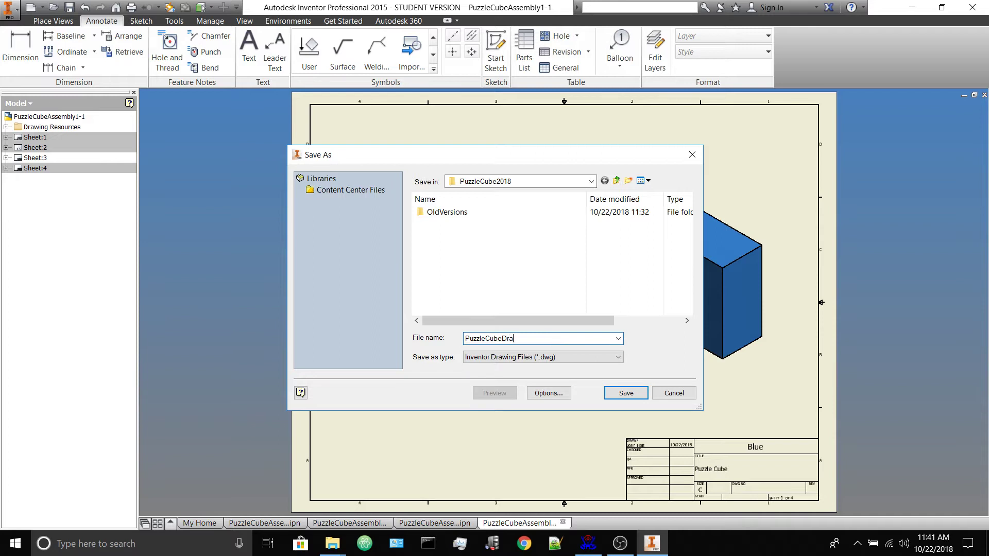
key("Return")
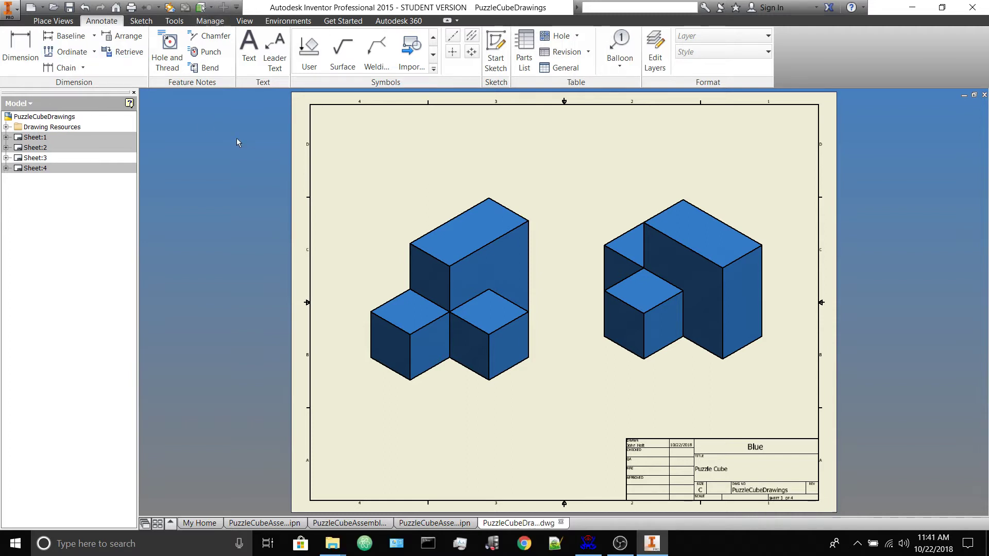
- Activate Sheet:1 and export all sheets of the drawing as the PDF PuzzleCubeDrawings in the PuzzleCube2018 folder
double_click(35, 137)
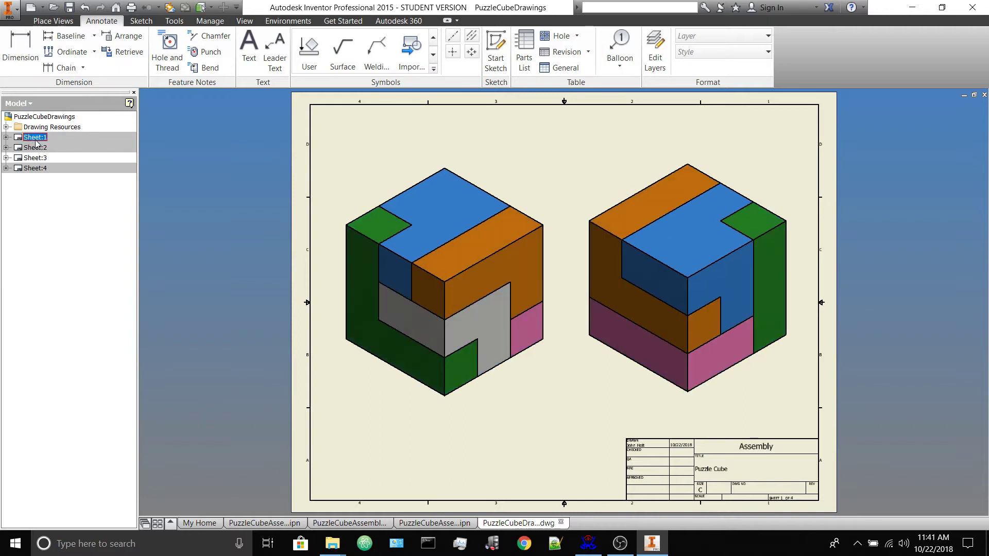
left_click(10, 11)
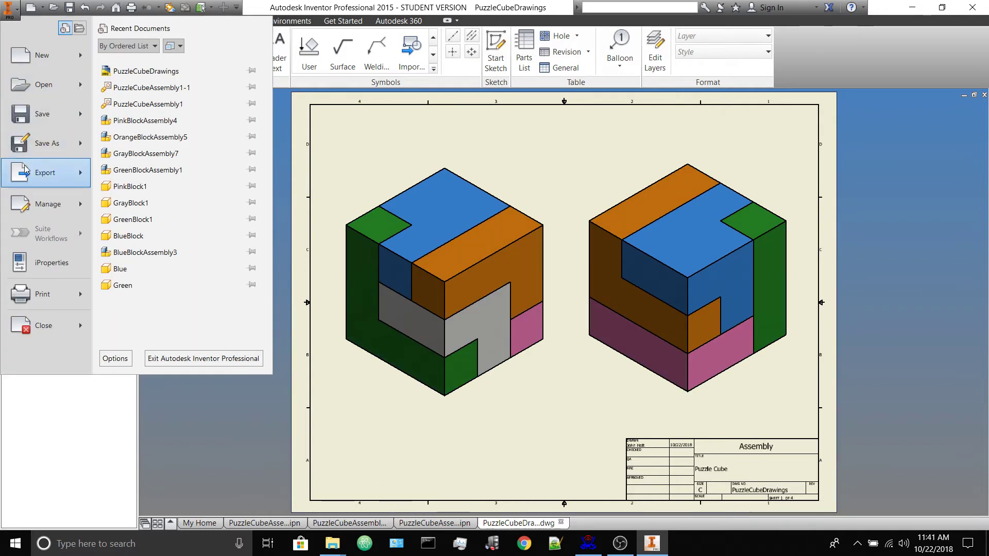
mouse_move(26, 172)
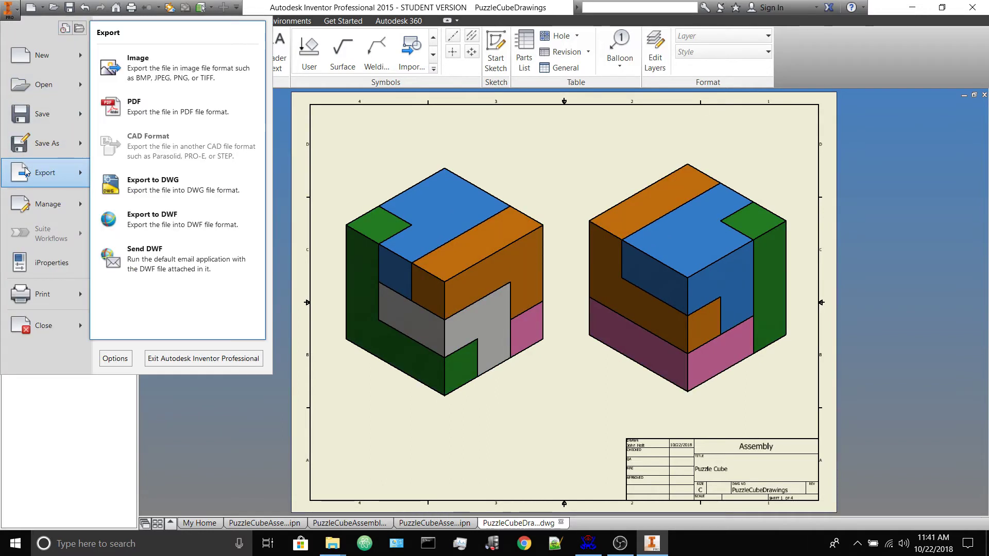
left_click(153, 103)
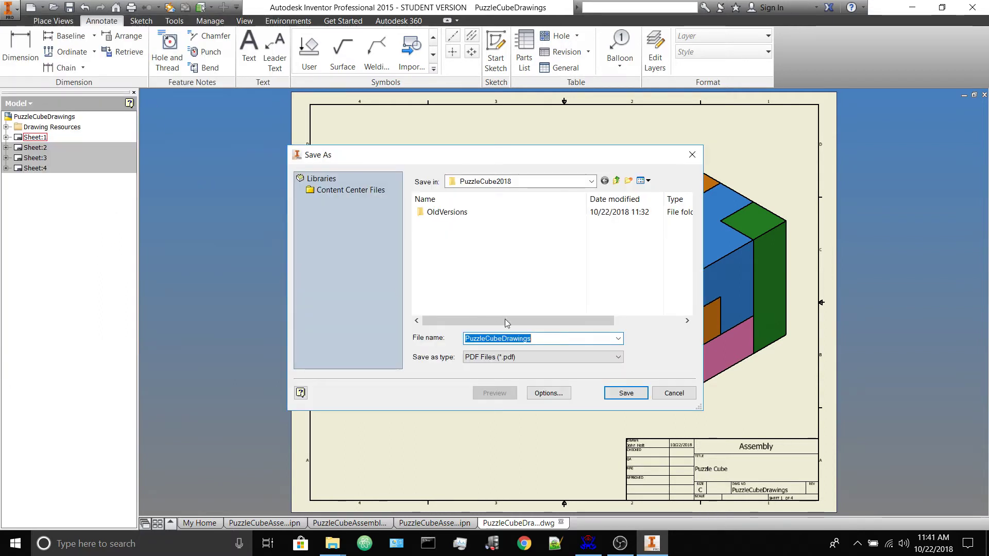
left_click(554, 395)
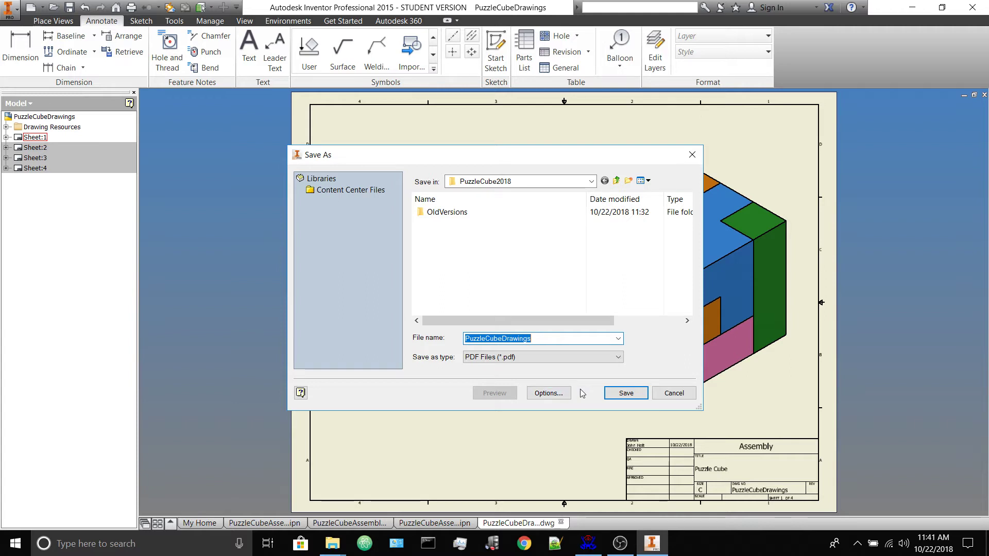
left_click(549, 394)
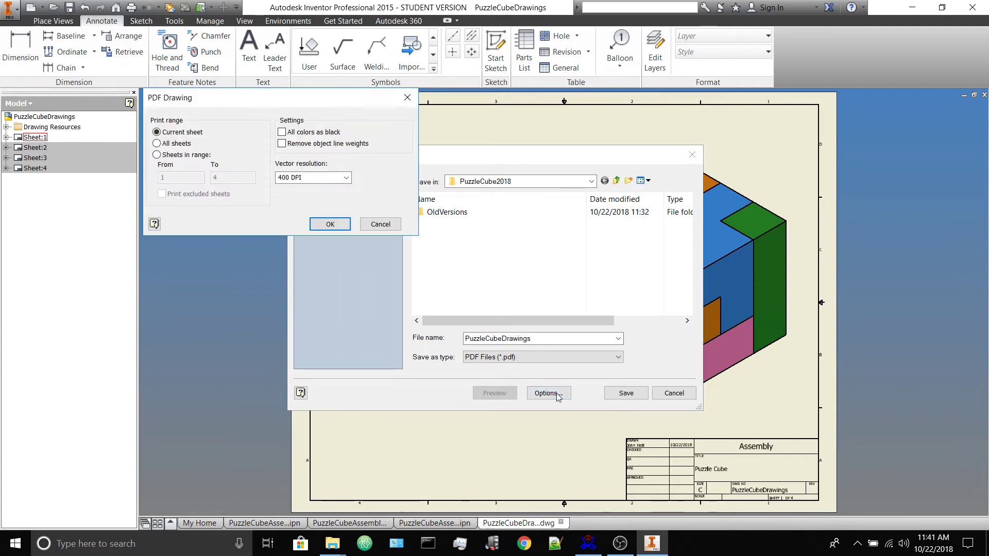
left_click(176, 147)
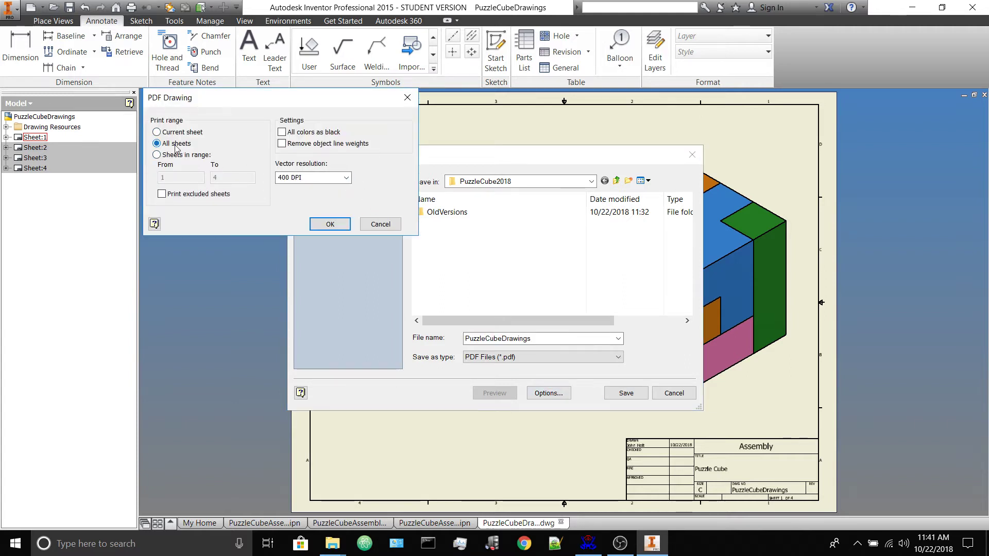
left_click(331, 224)
left_click(549, 393)
left_click(329, 226)
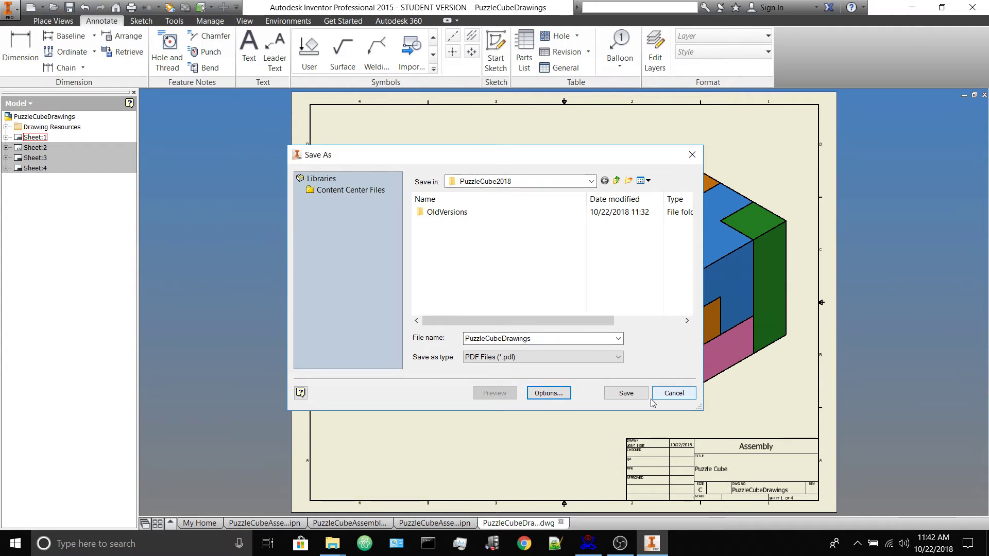
left_click(624, 393)
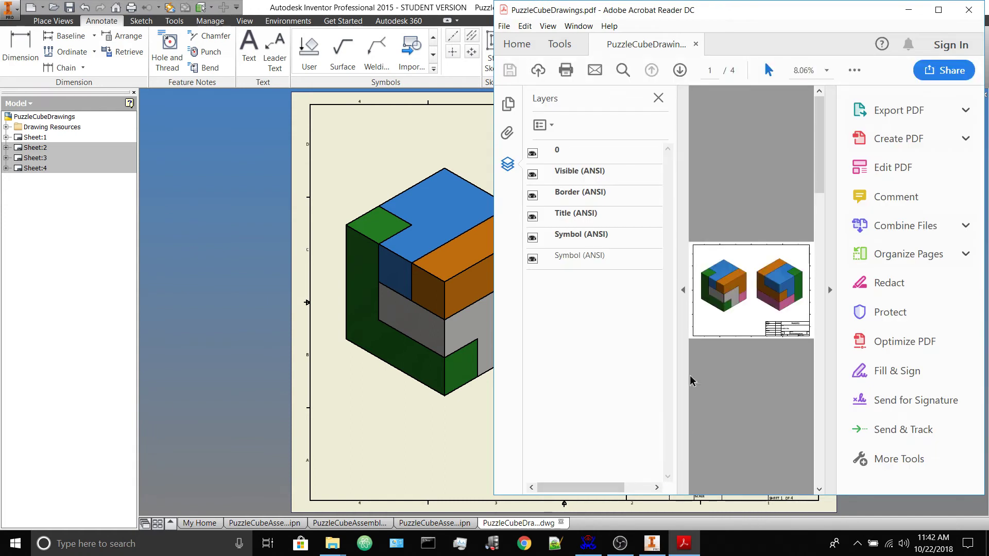
- Look through all pages of the exported PuzzleCubeDrawings PDF in Adobe Acrobat Reader, then close it
left_click(938, 10)
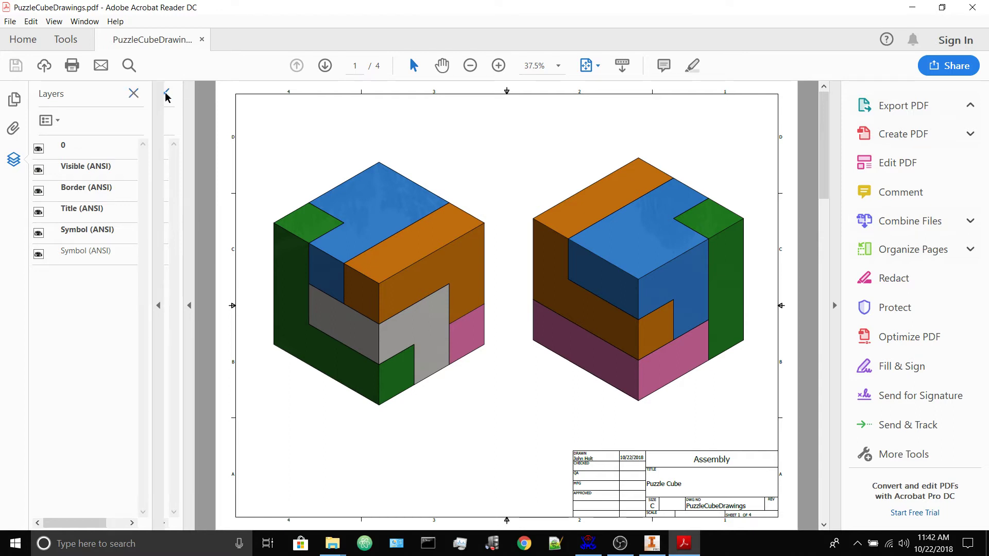
left_click(164, 94)
scroll(507, 232, "down", 5)
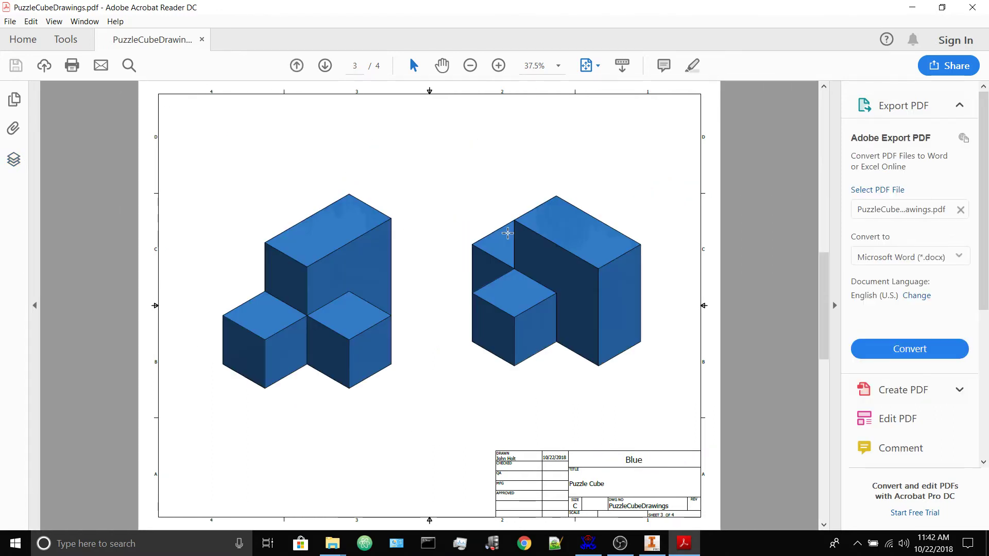
scroll(507, 233, "down", 2)
scroll(507, 234, "up", 3)
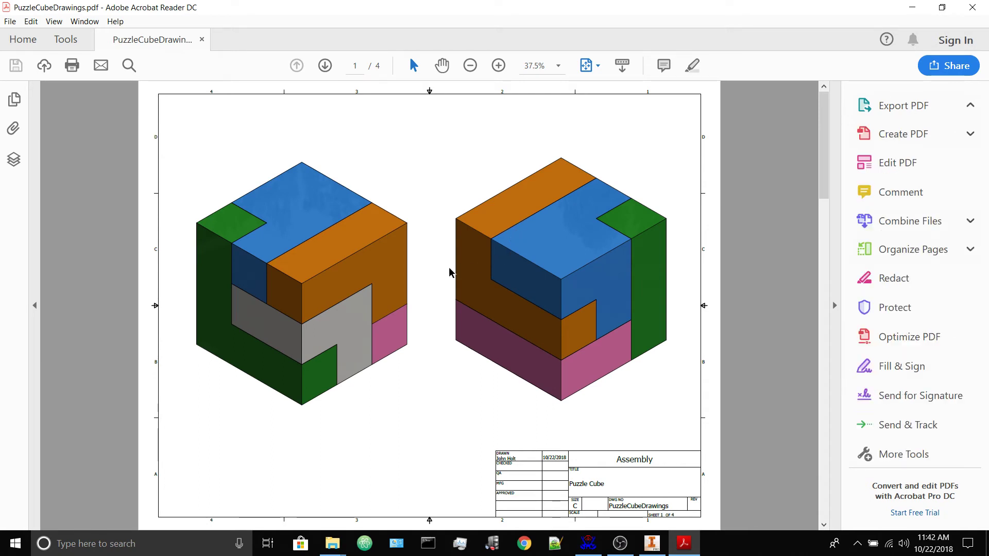
scroll(449, 273, "down", 2)
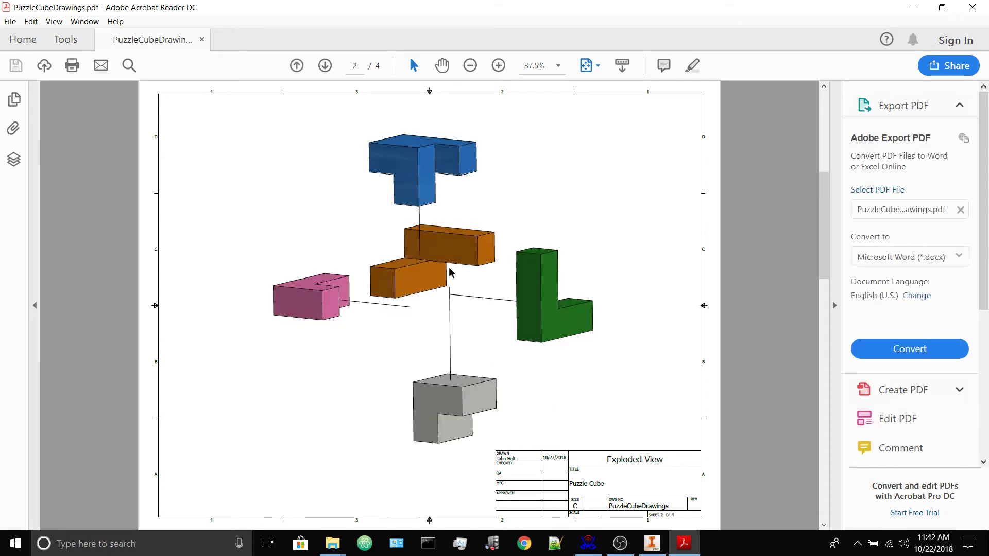
scroll(449, 272, "down", 2)
scroll(449, 272, "down", 2)
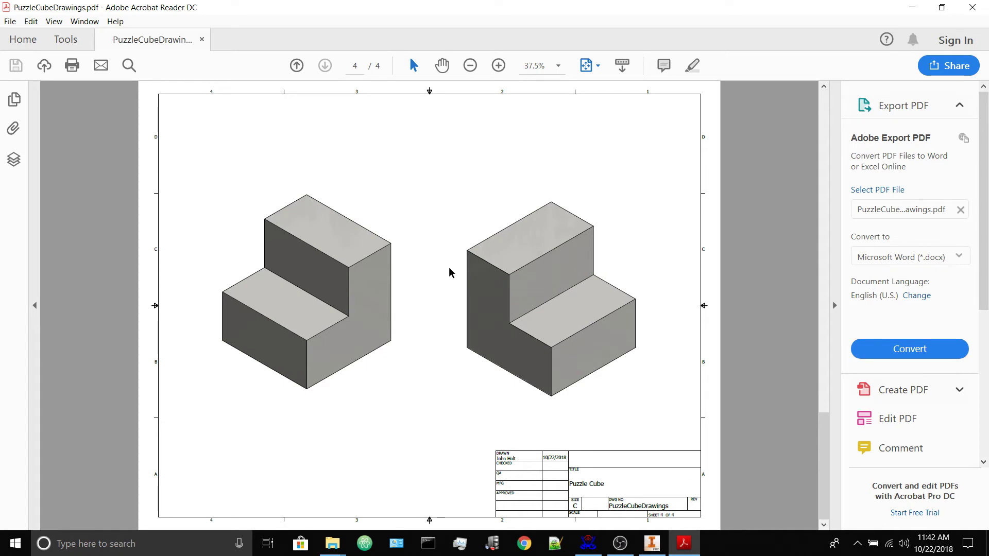
left_click(973, 7)
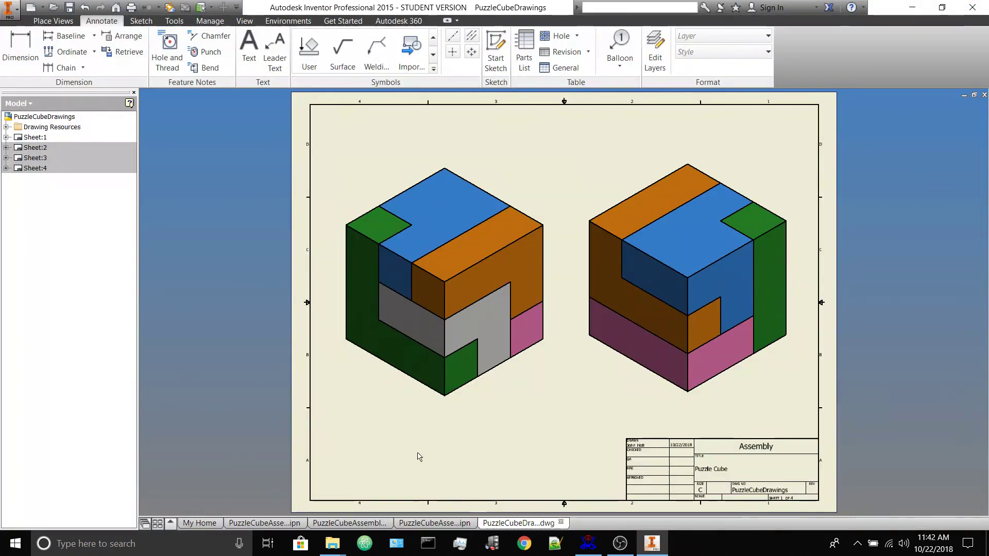
- View the other open puzzle cube drawing and the PuzzleCubeAssembly1.ipn exploded presentation
left_click(349, 524)
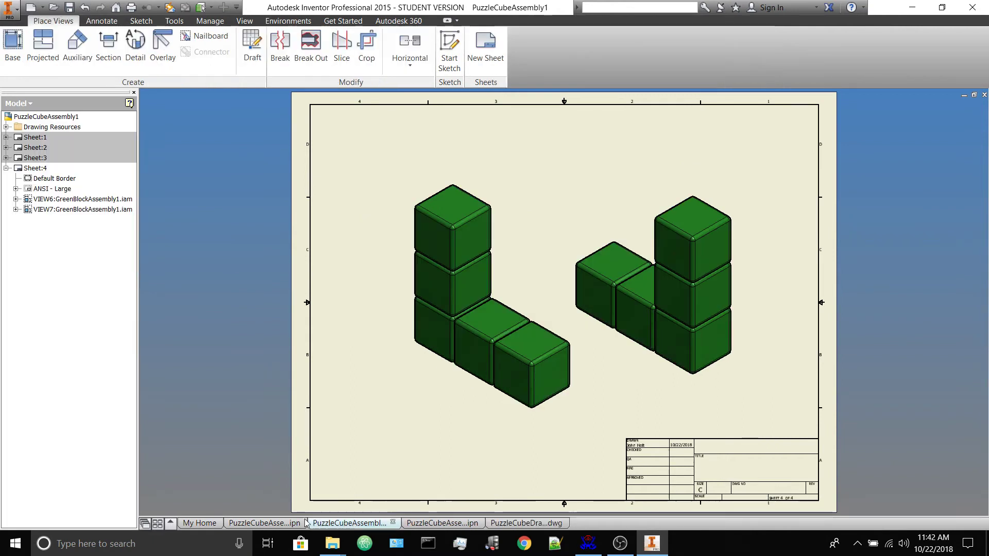
left_click(265, 523)
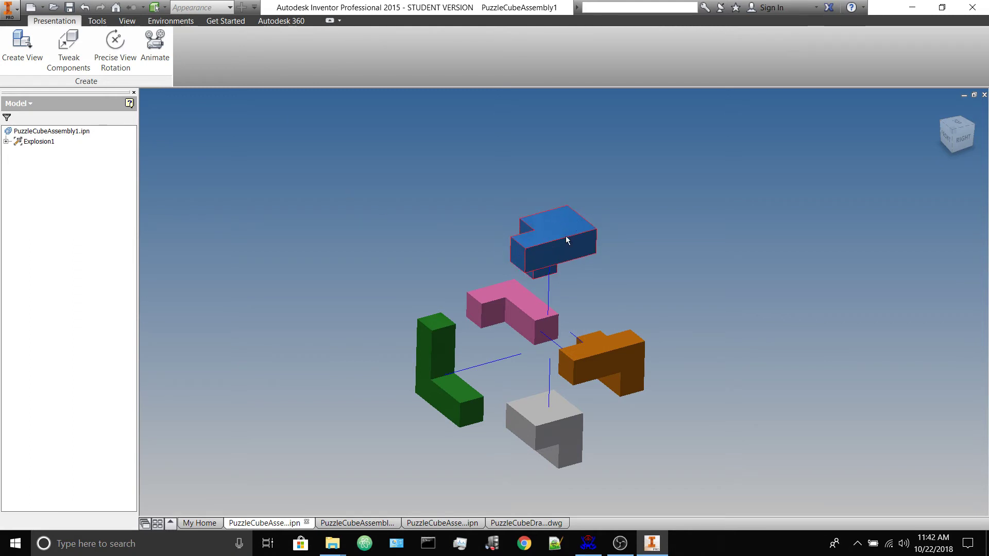
left_click(42, 7)
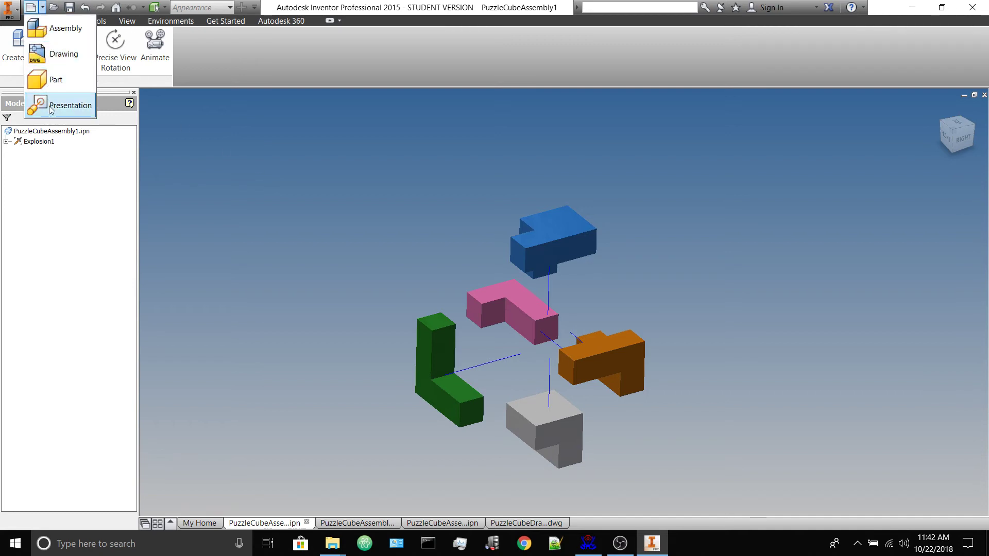
left_click(67, 105)
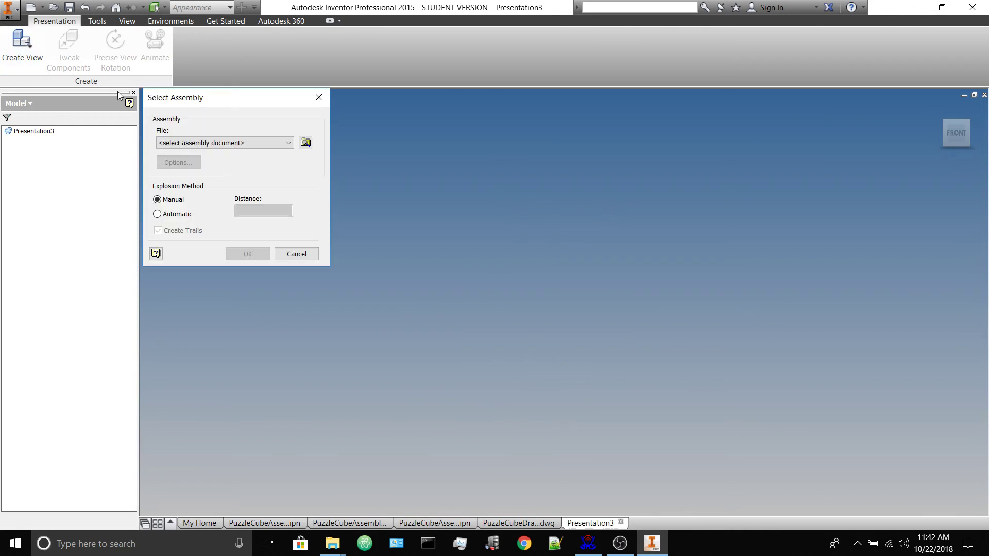
left_click(305, 143)
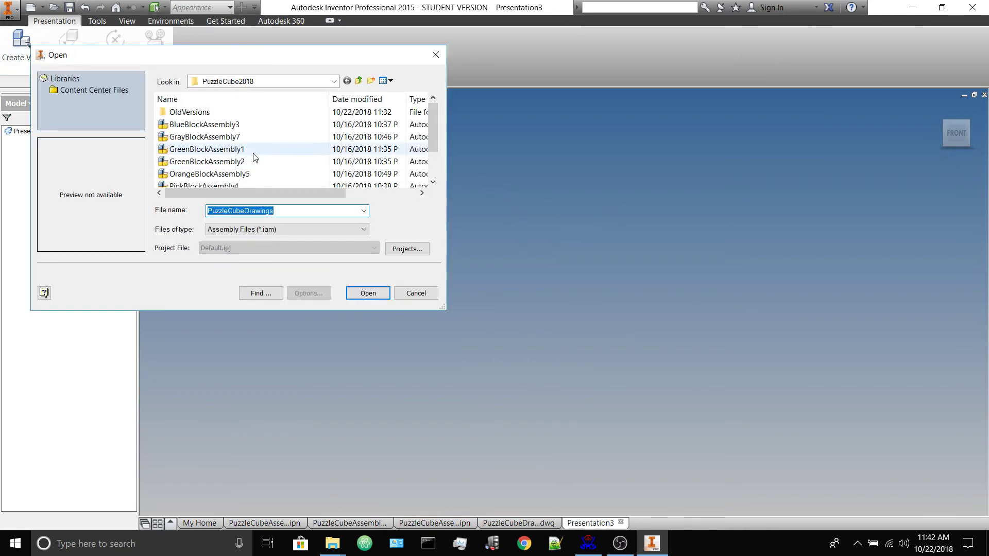
left_click(416, 293)
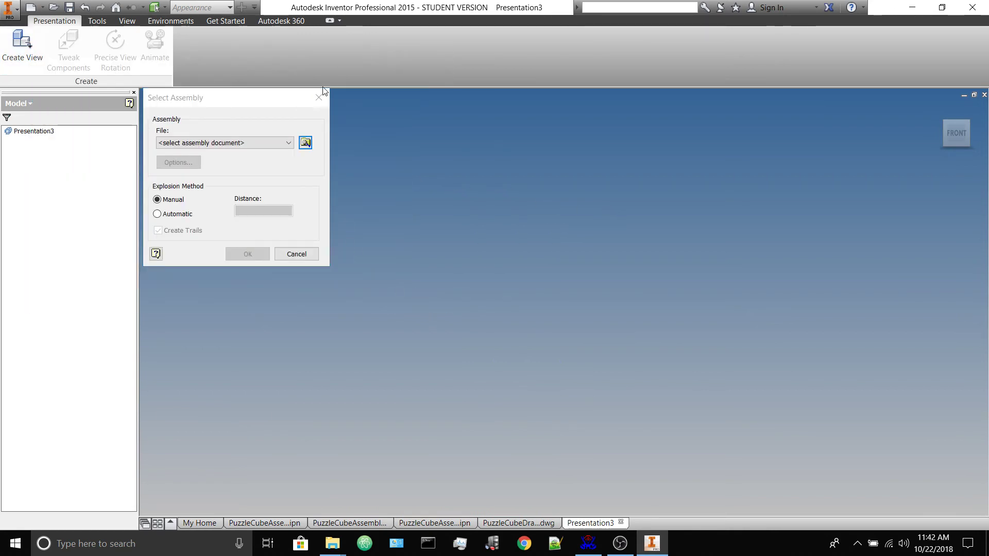
key("Escape")
- Open the PuzzleCubeBlockAssembly6 assembly from the PuzzleCube2018 folder
left_click(54, 7)
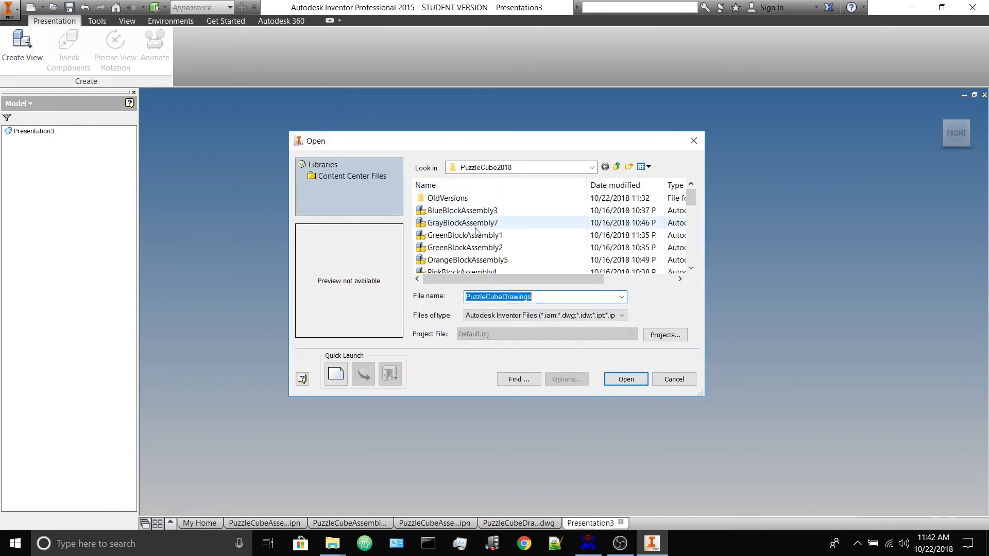
scroll(499, 258, "down", 3)
left_click(556, 249)
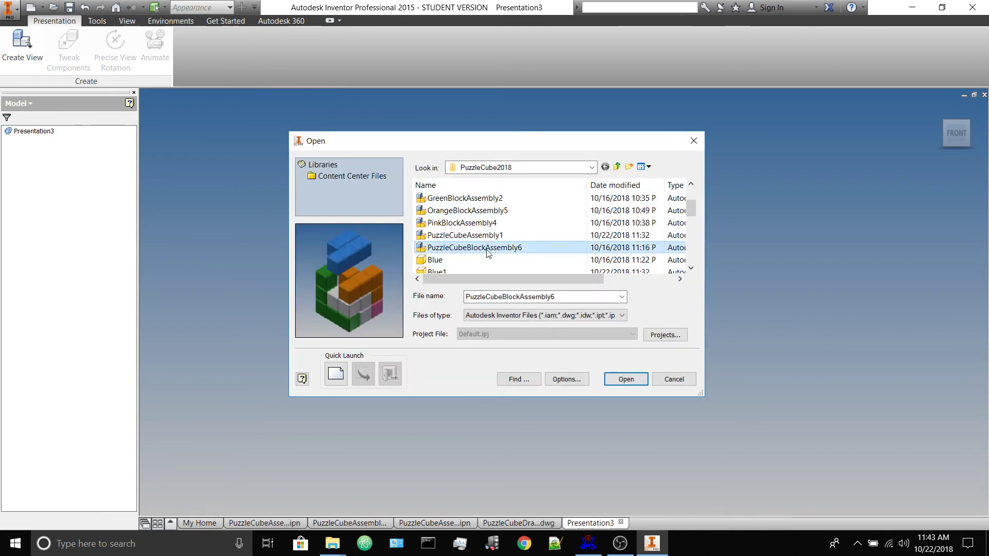
left_click(624, 381)
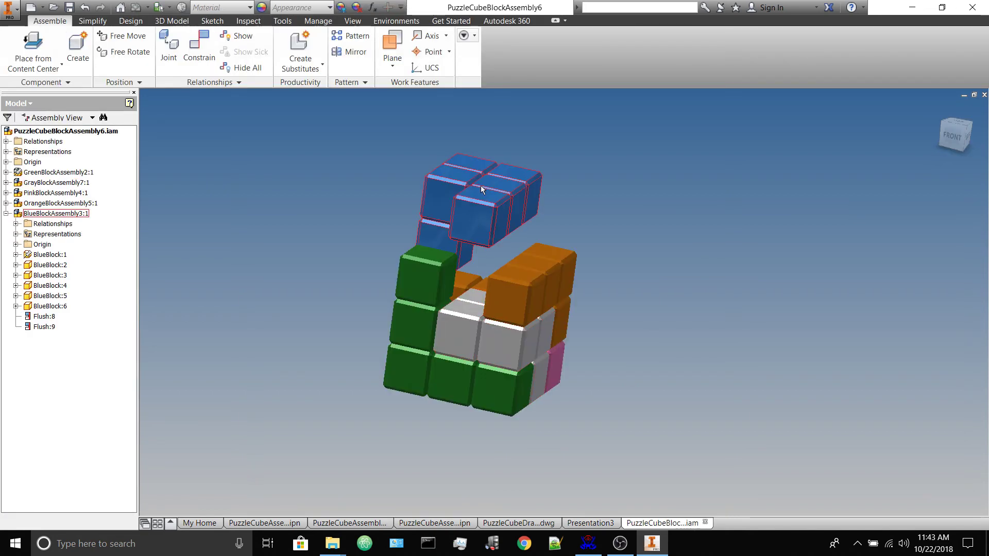
- Add a flush constraint between the top faces of the raised blue piece and the orange piece, then save and close the assembly
left_click(199, 49)
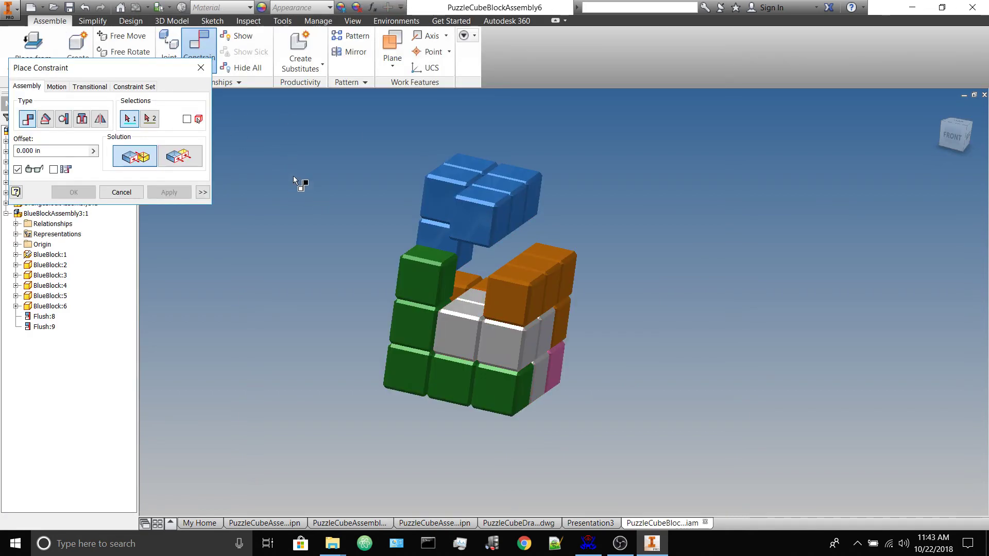
left_click(478, 197)
left_click(519, 277)
left_click(80, 196)
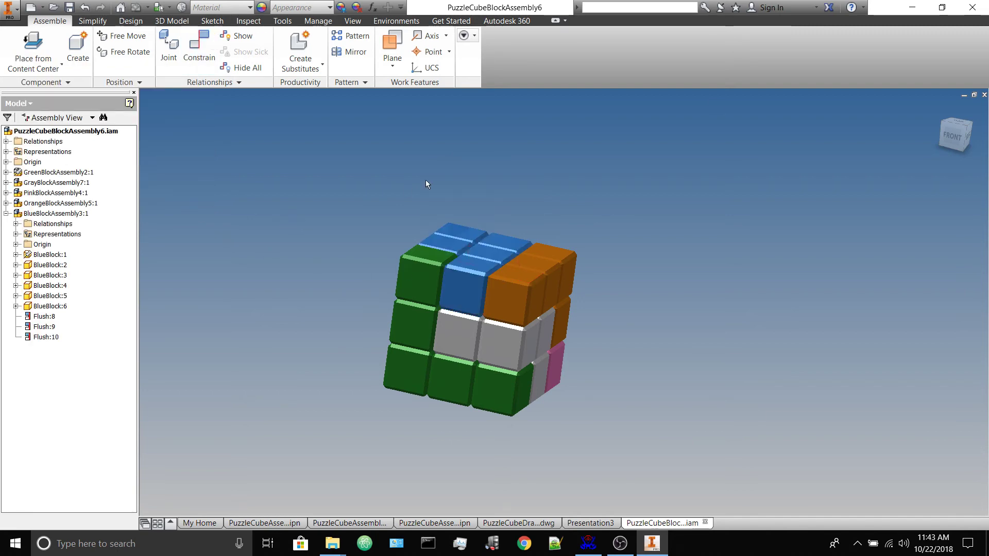
left_click(984, 94)
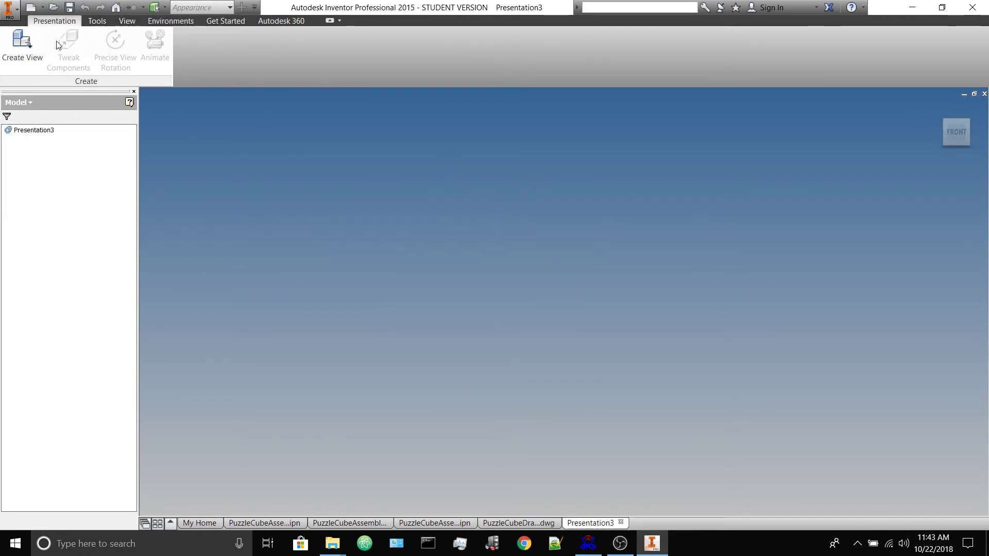
- Create a presentation view in Presentation3 from the PuzzleCubeBlockAssembly6 assembly
left_click(22, 41)
left_click(305, 141)
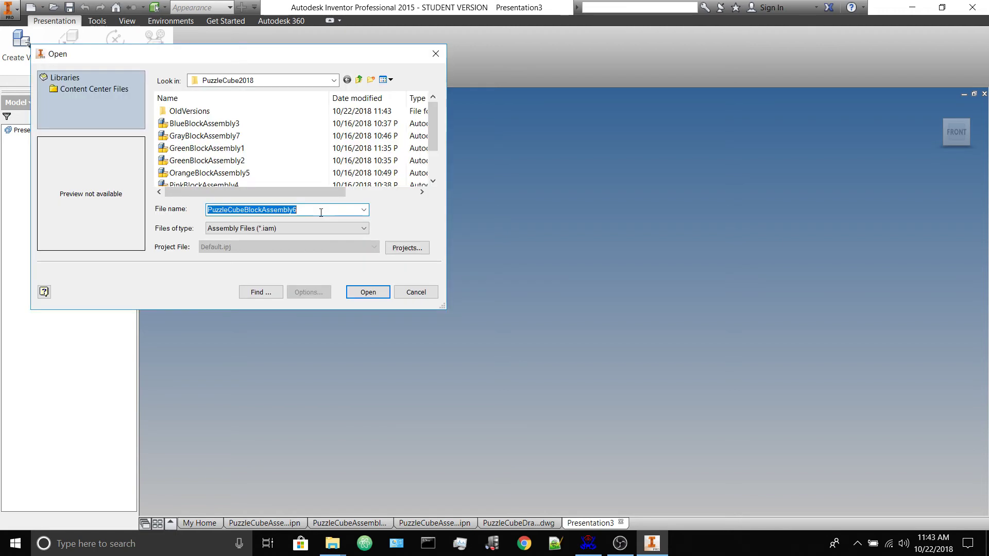
scroll(227, 150, "down", 1)
left_click(231, 174)
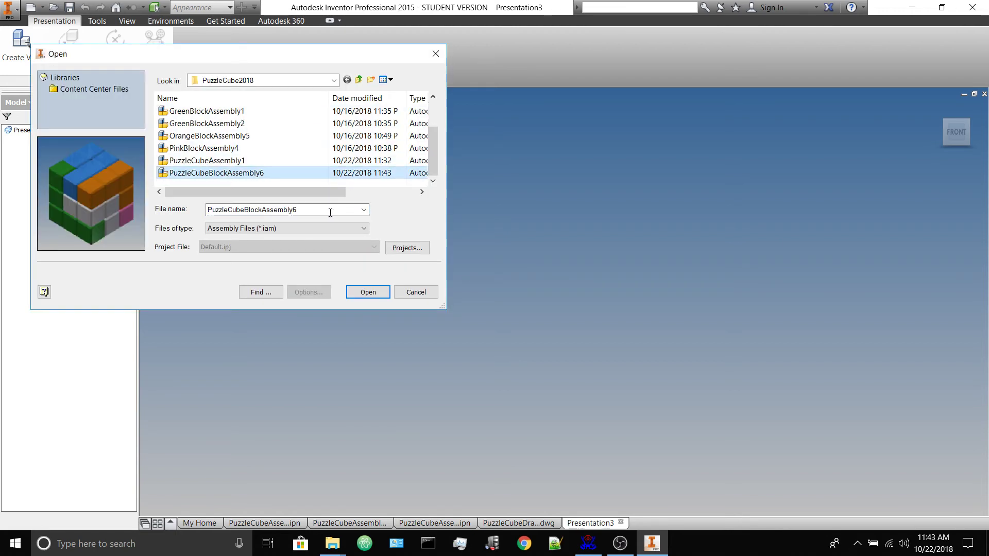
left_click(368, 292)
left_click(240, 252)
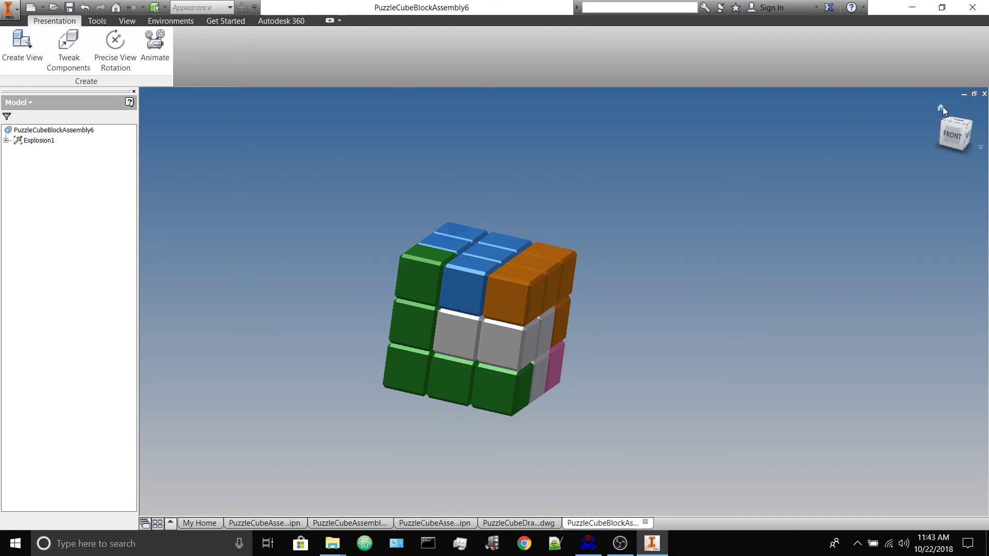
- Try to tweak only the single blue cube at the centre of the top face by 3 along Z, and undo the tweak
left_click(944, 107)
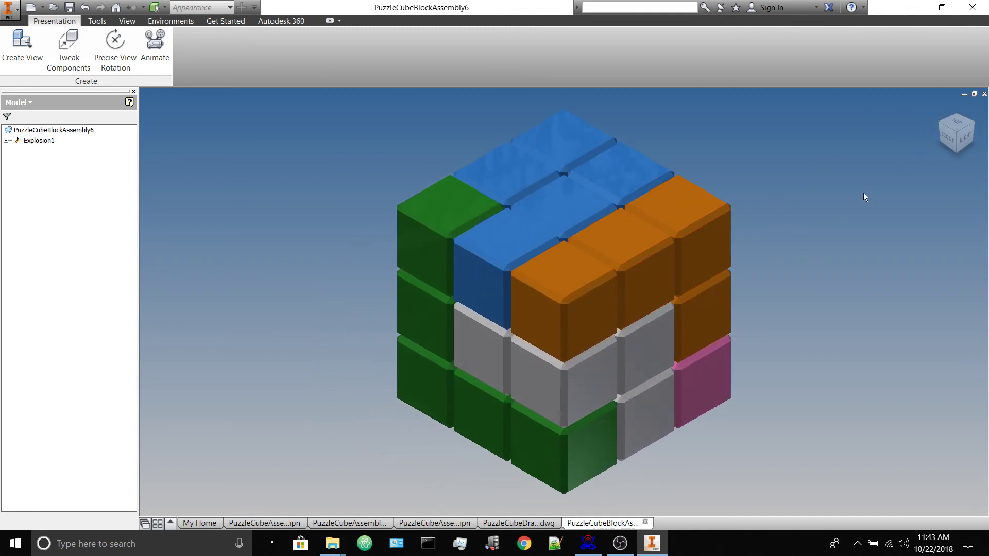
middle_click_drag(864, 201, 790, 232, "shift")
left_click(69, 47)
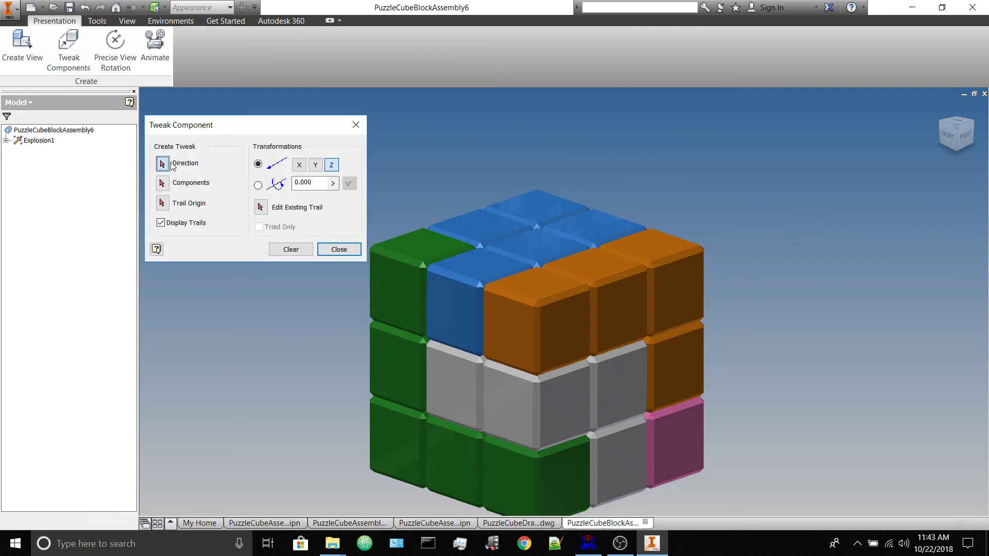
left_click(537, 243)
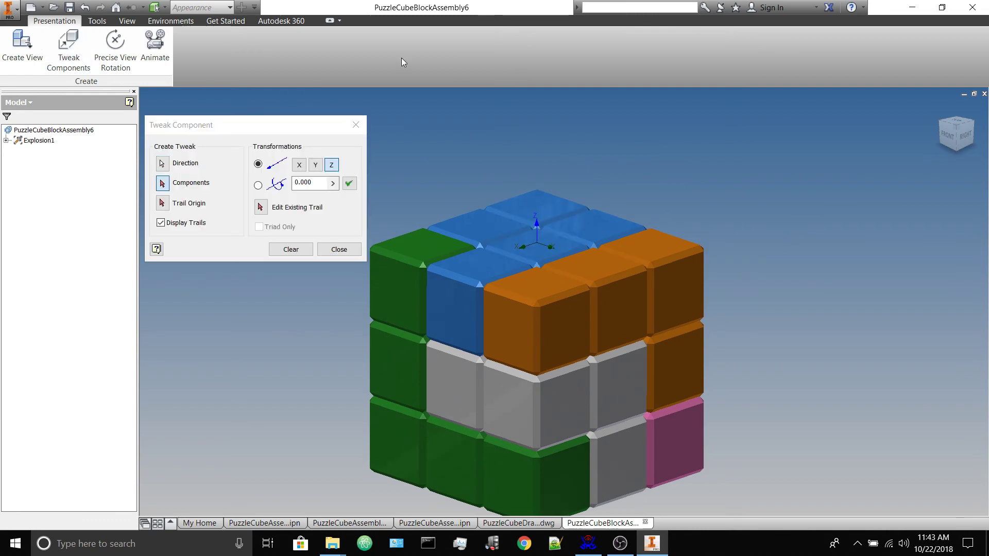
left_click(542, 254)
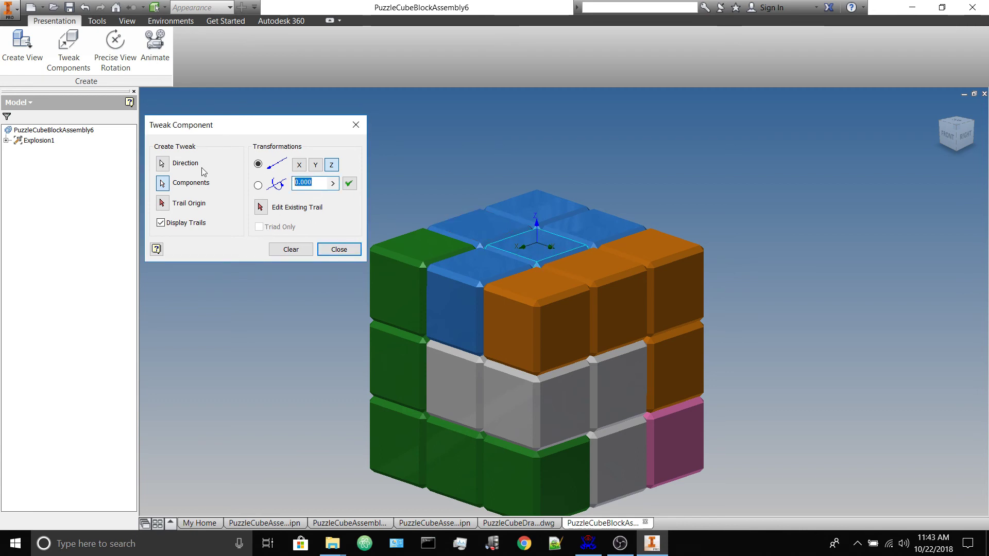
type("3")
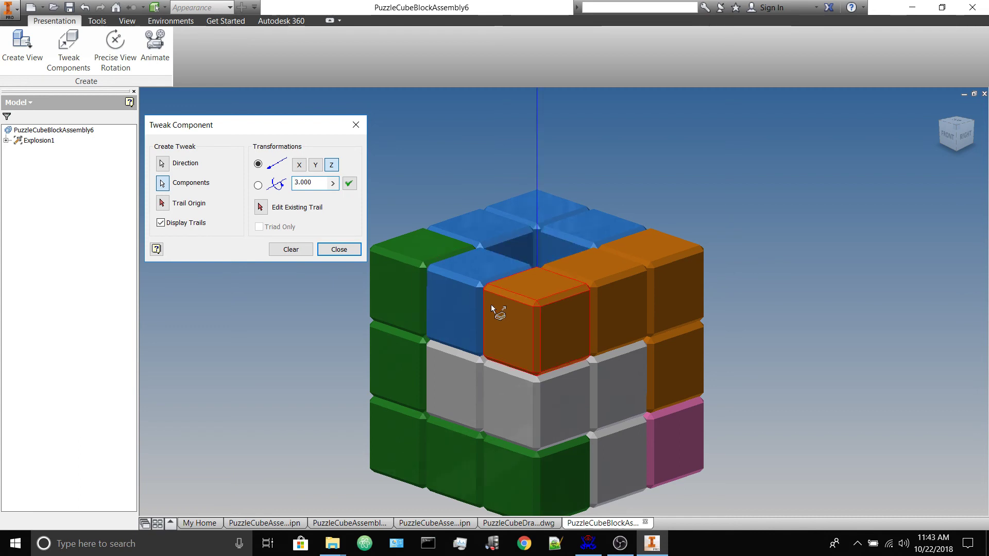
scroll(496, 304, "down", 5)
left_click(339, 250)
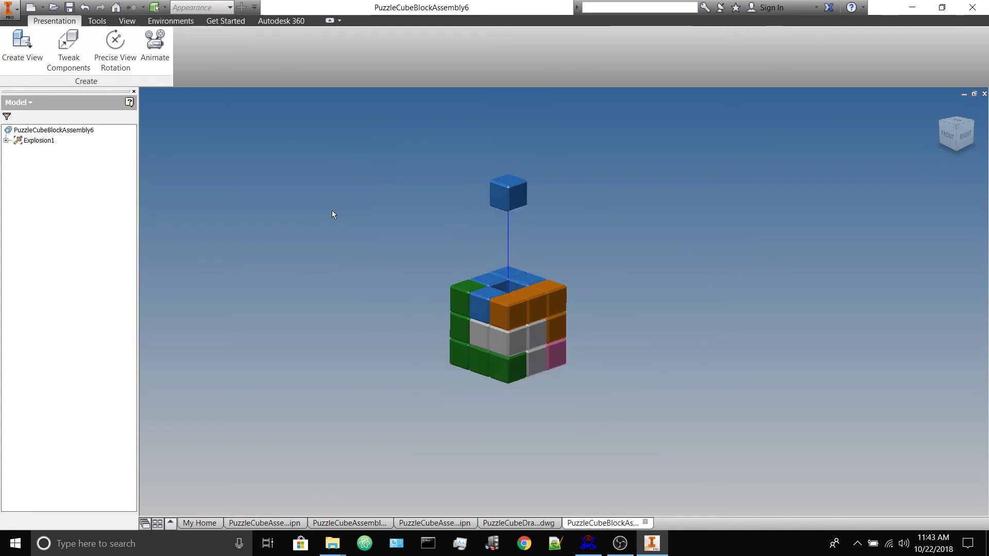
left_click(84, 8)
- Tweak the whole BlueBlockAssembly3 piece upward by 3 along Z, using the cube's top face as the direction
left_click(69, 49)
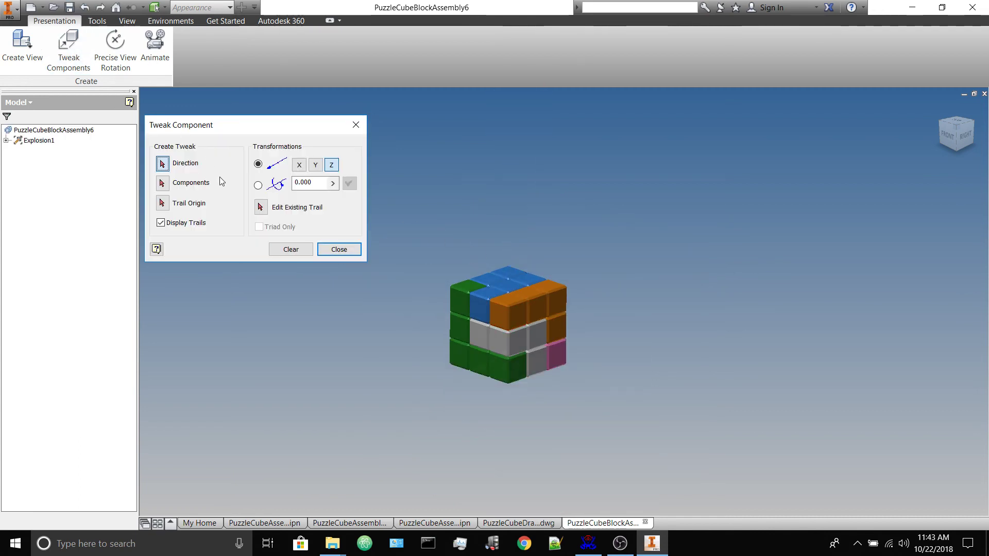
scroll(456, 249, "up", 3)
left_click(554, 321)
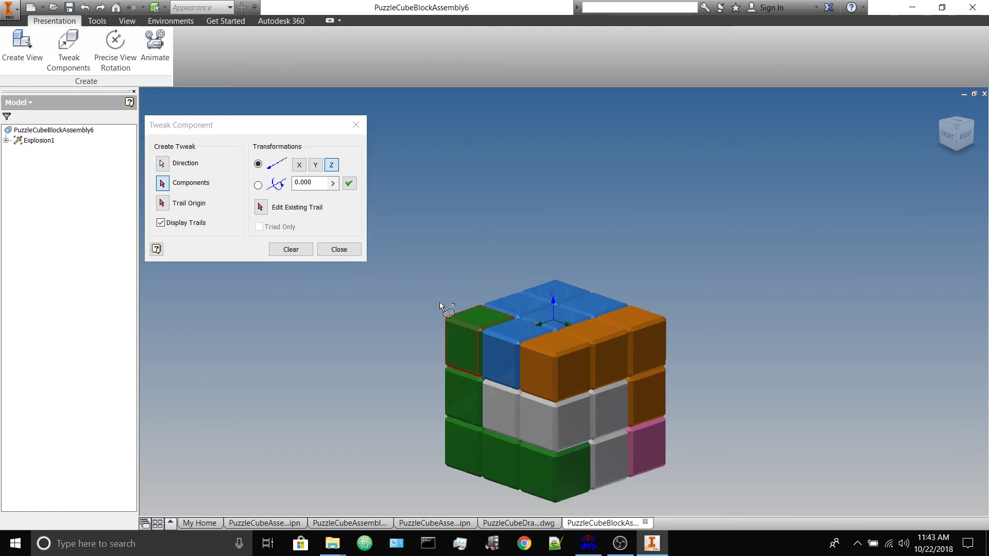
left_click(7, 140)
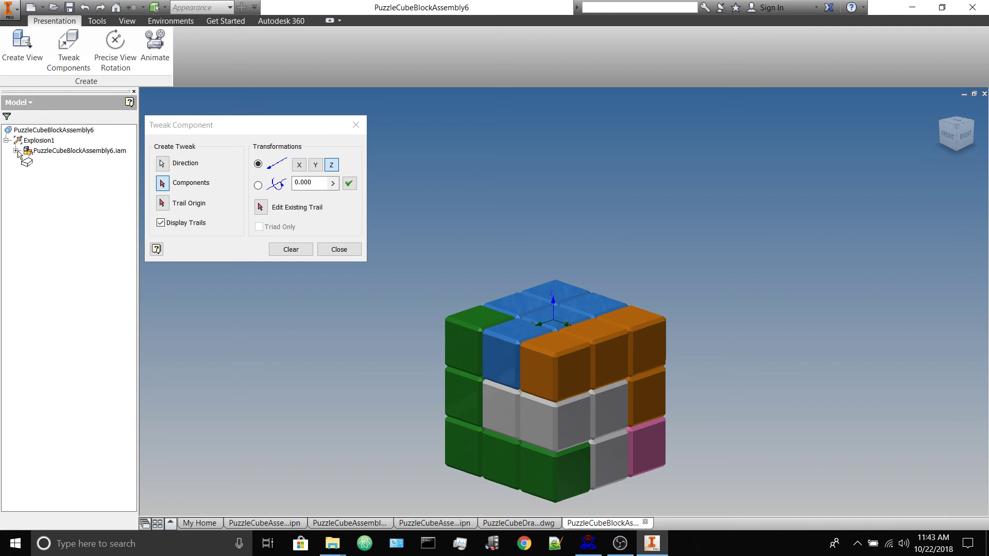
left_click(16, 151)
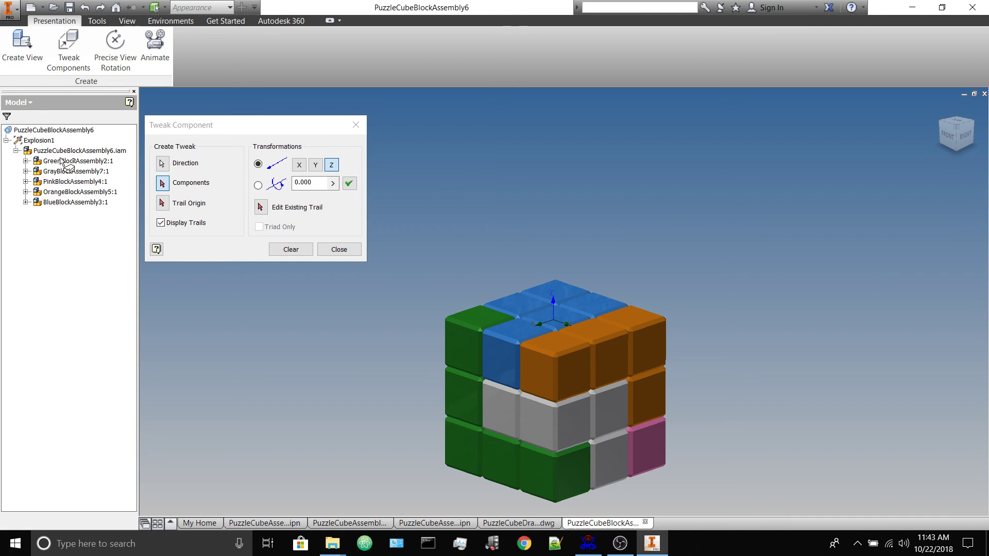
left_click(62, 202)
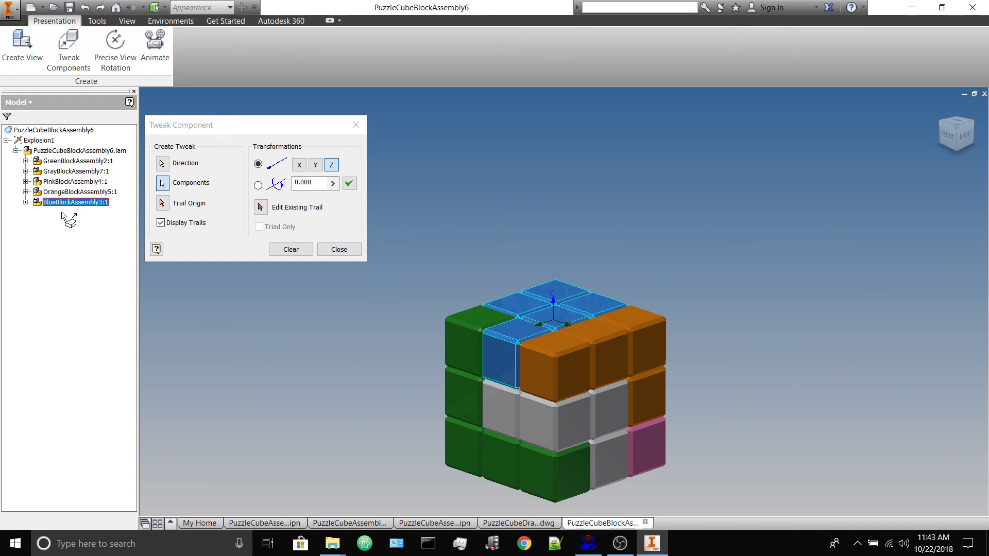
double_click(294, 186)
type("3")
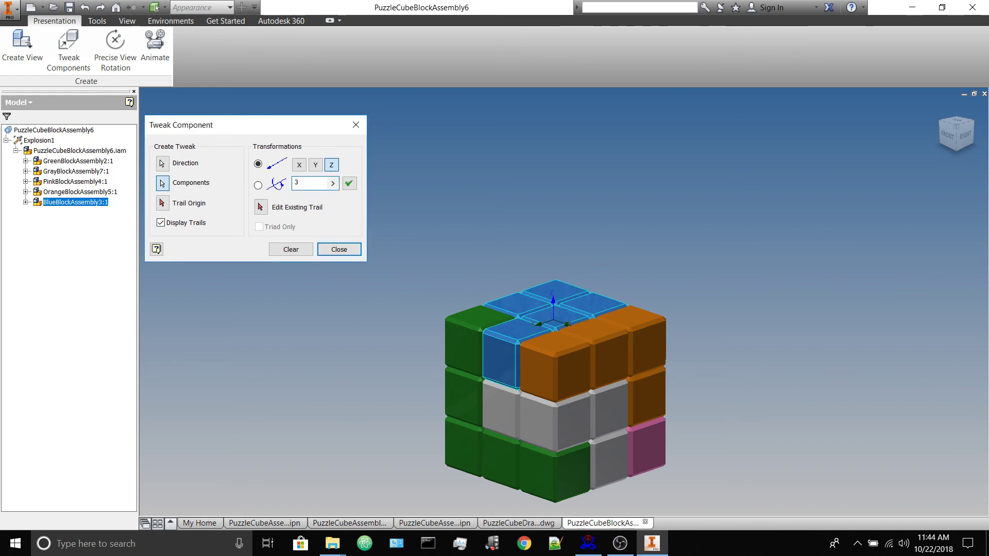
key("Return")
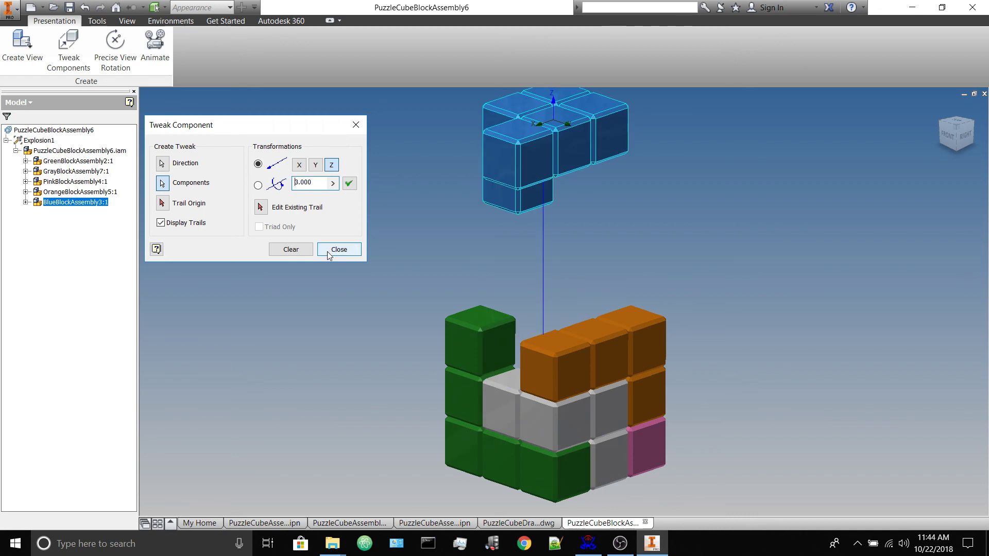
- Tweak the GreenBlockAssembly2 piece away from the cube by 3 along X, using its front side face as the direction reference
left_click(292, 250)
left_click(455, 350)
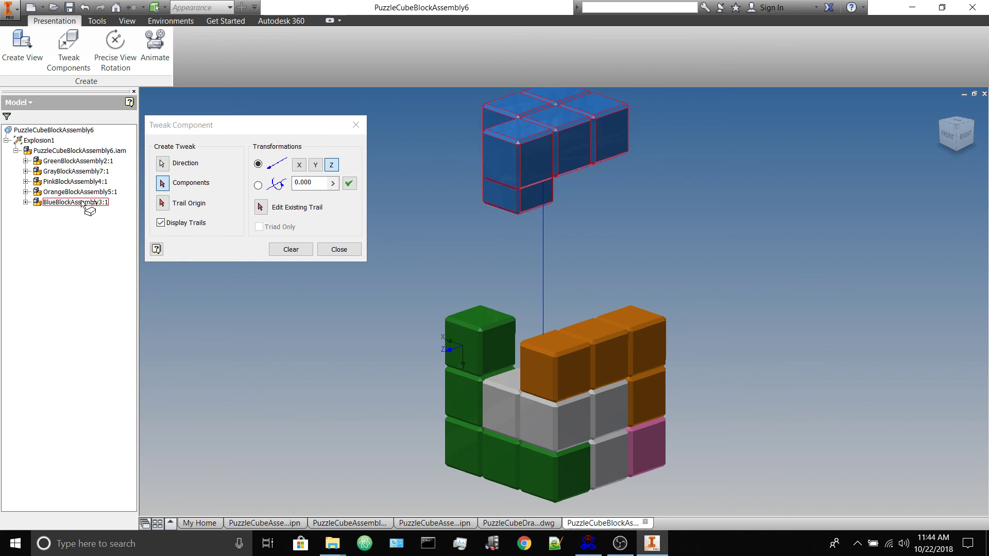
left_click(77, 162)
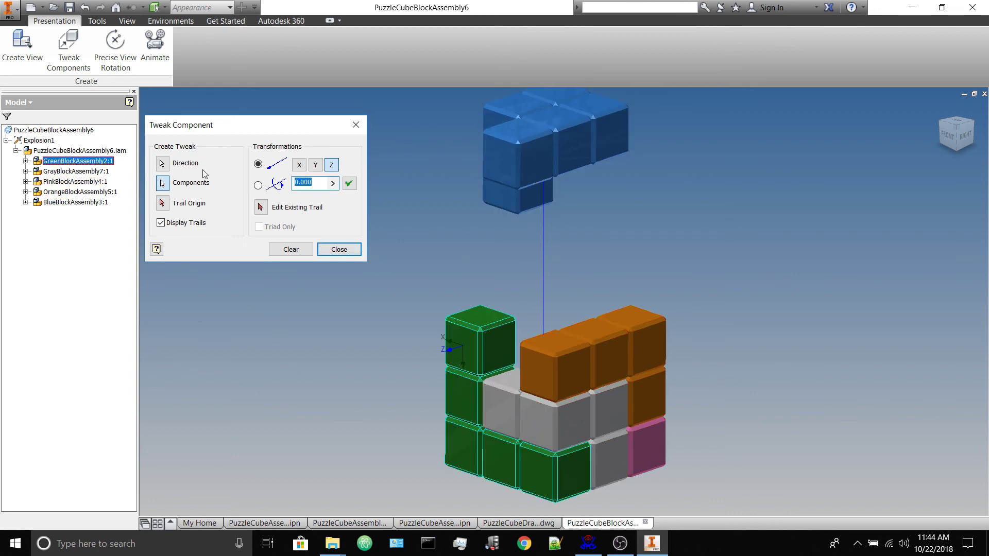
left_click(299, 164)
double_click(307, 182)
type("3")
key("Return")
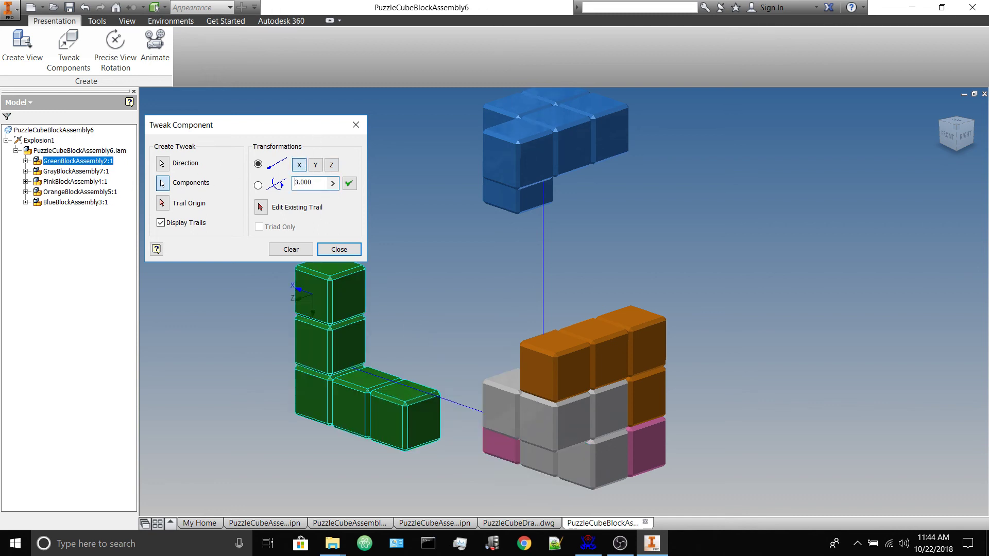
left_click(297, 250)
left_click(323, 250)
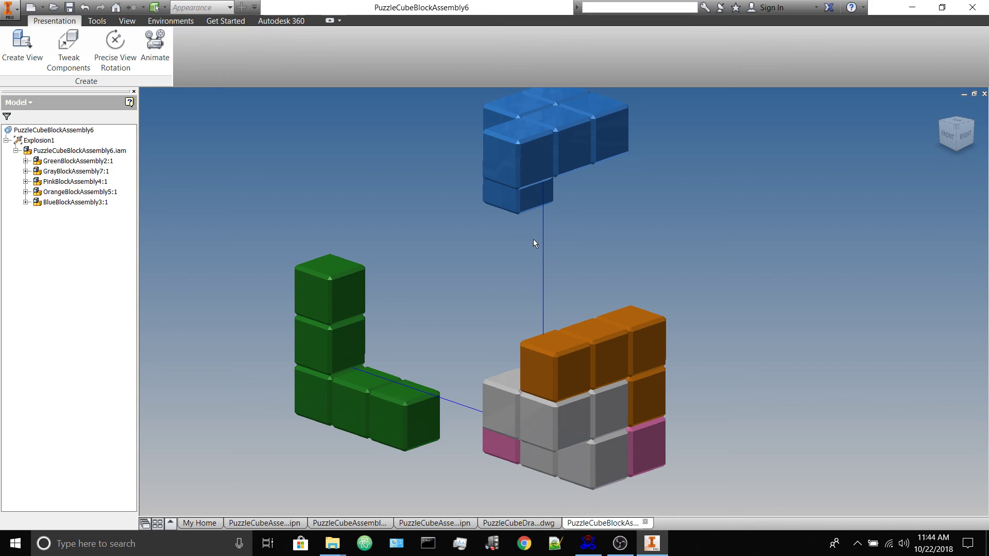
left_click(652, 540)
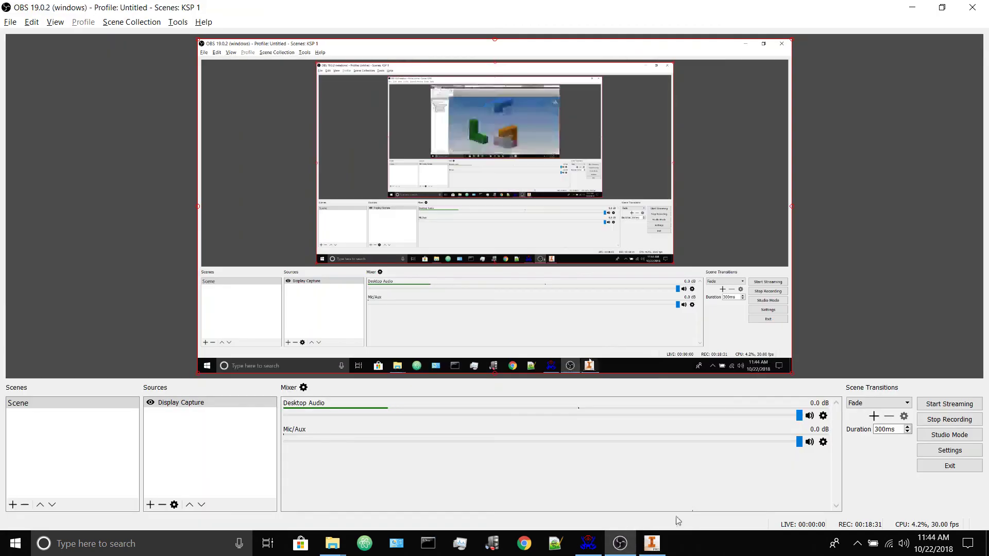